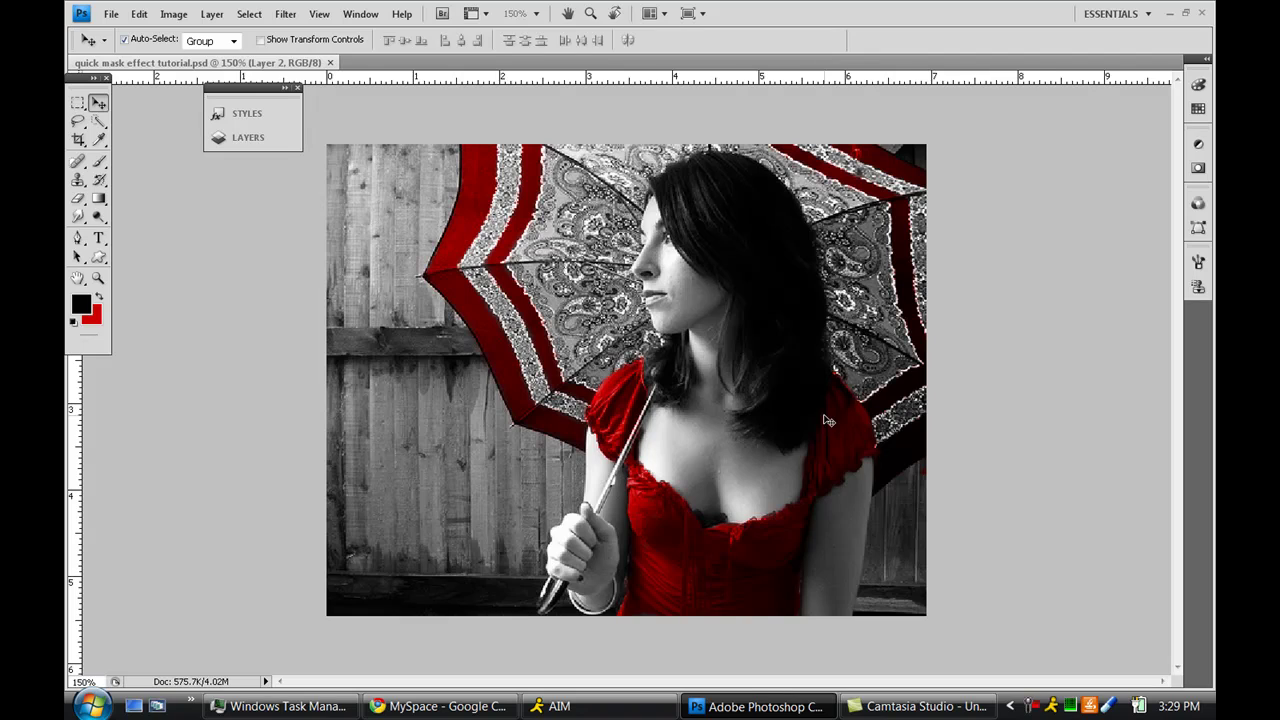
Examine the finished effect by toggling the visibility of Layer 2, Layer 1 and the Gradient Map 1 copy layer.
left_click(276, 147)
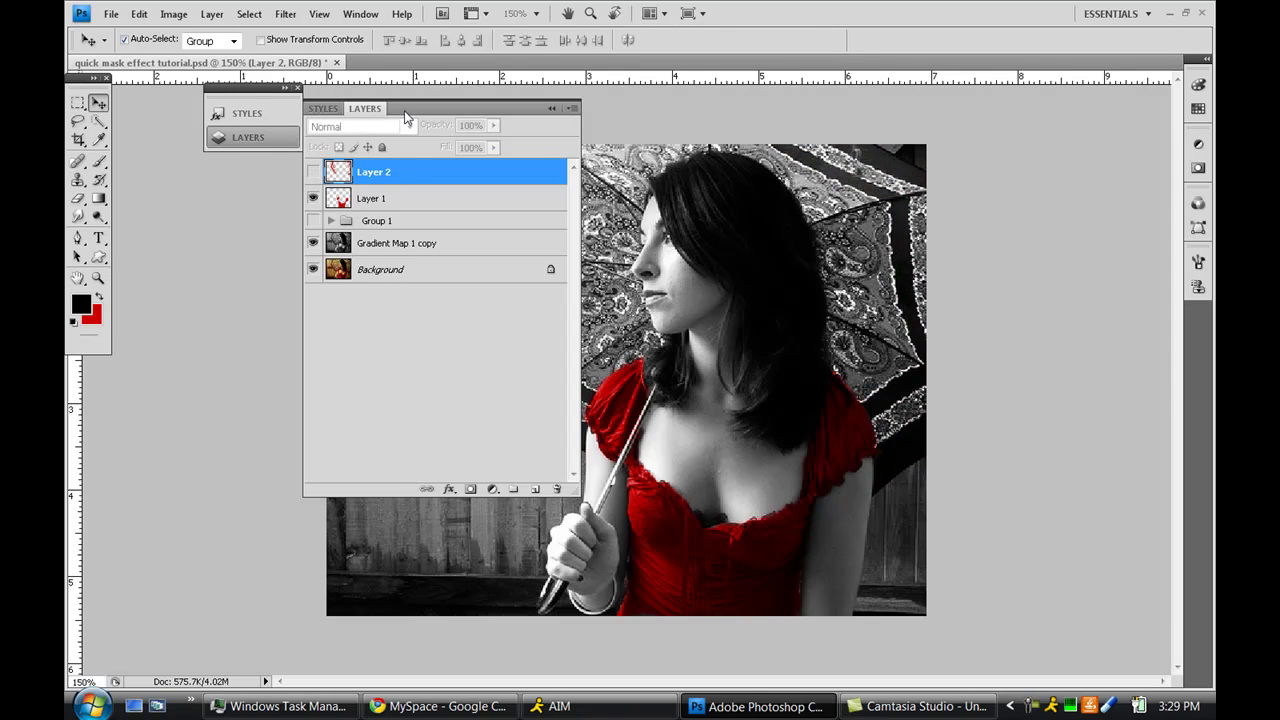
left_click_drag(404, 113, 196, 182)
left_click(111, 242)
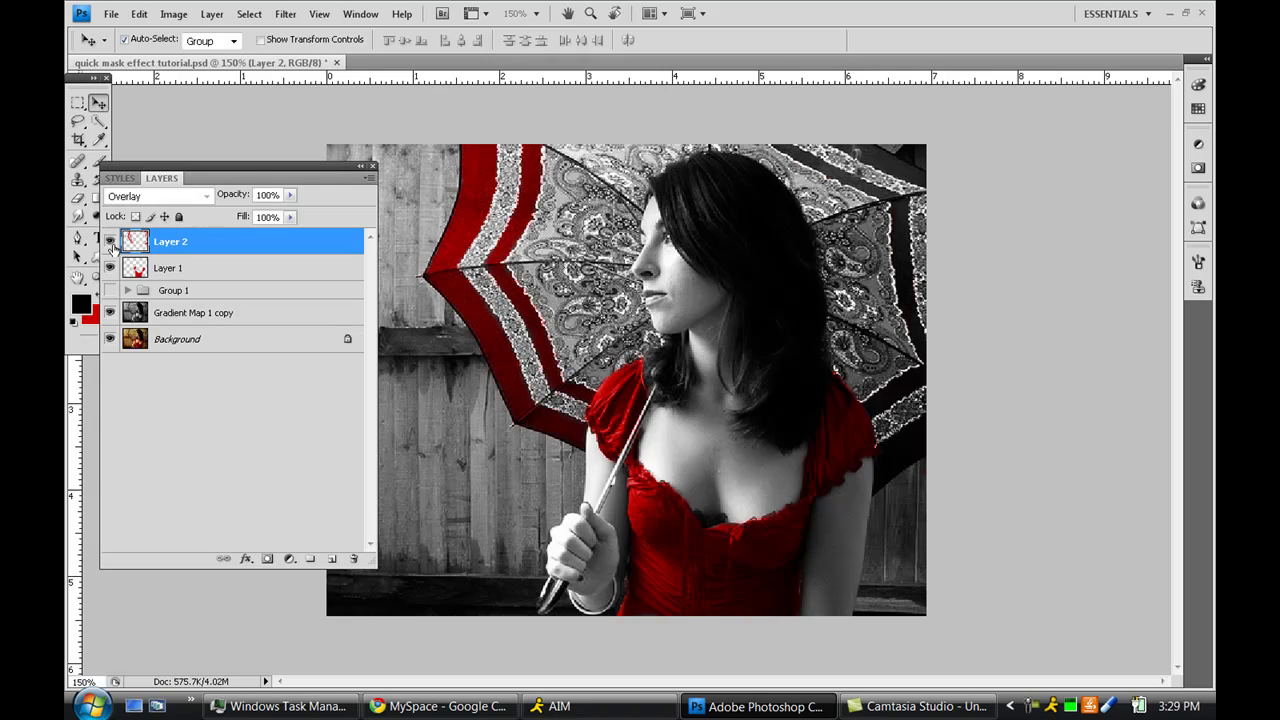
left_click(111, 242)
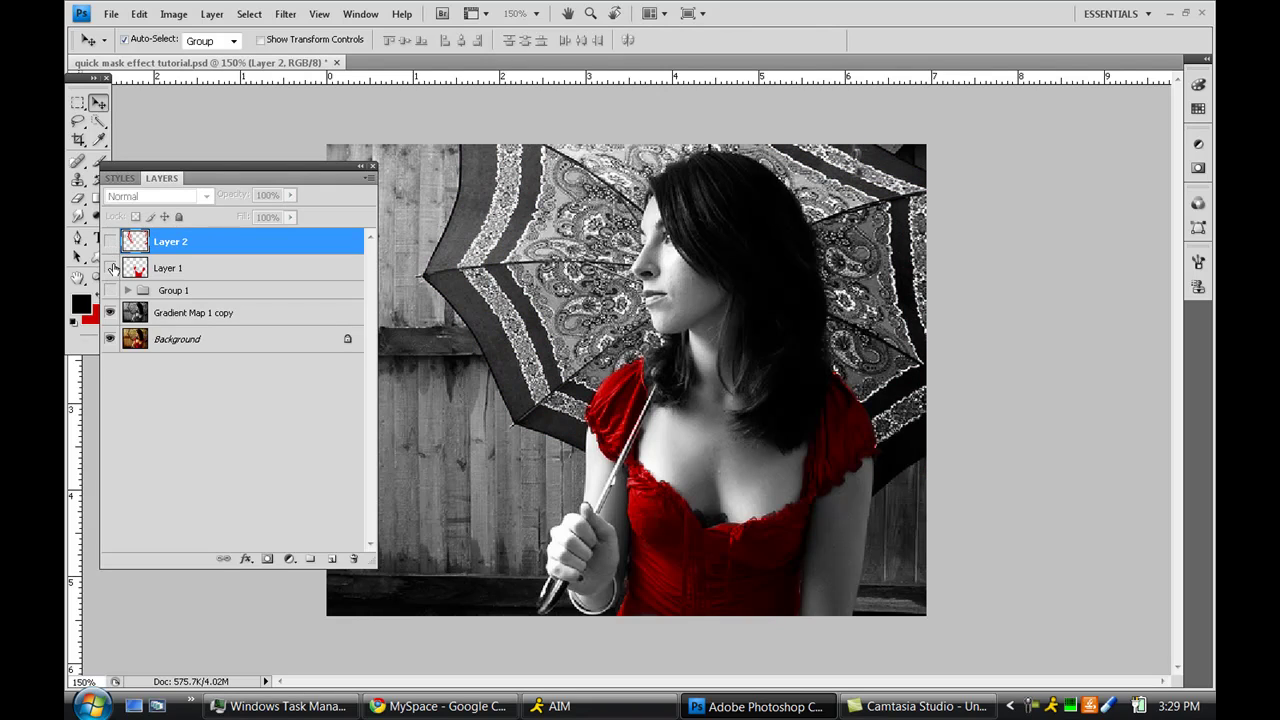
left_click(110, 268)
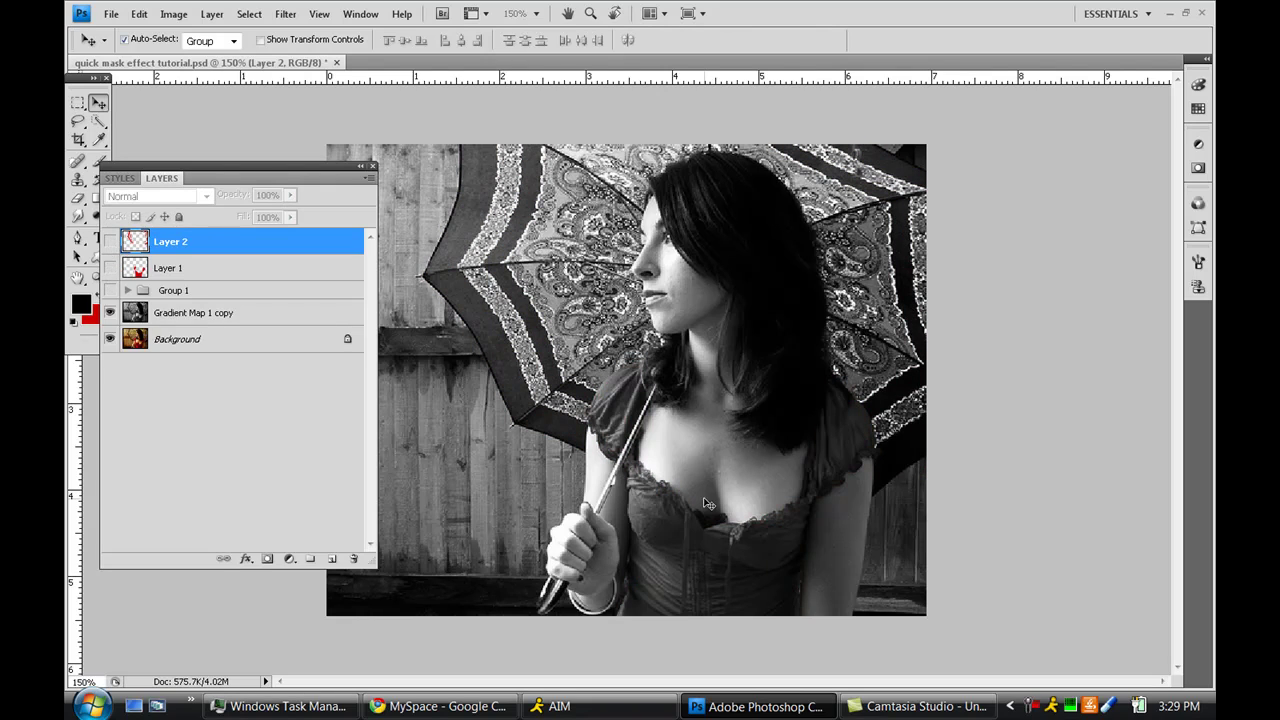
left_click(110, 268)
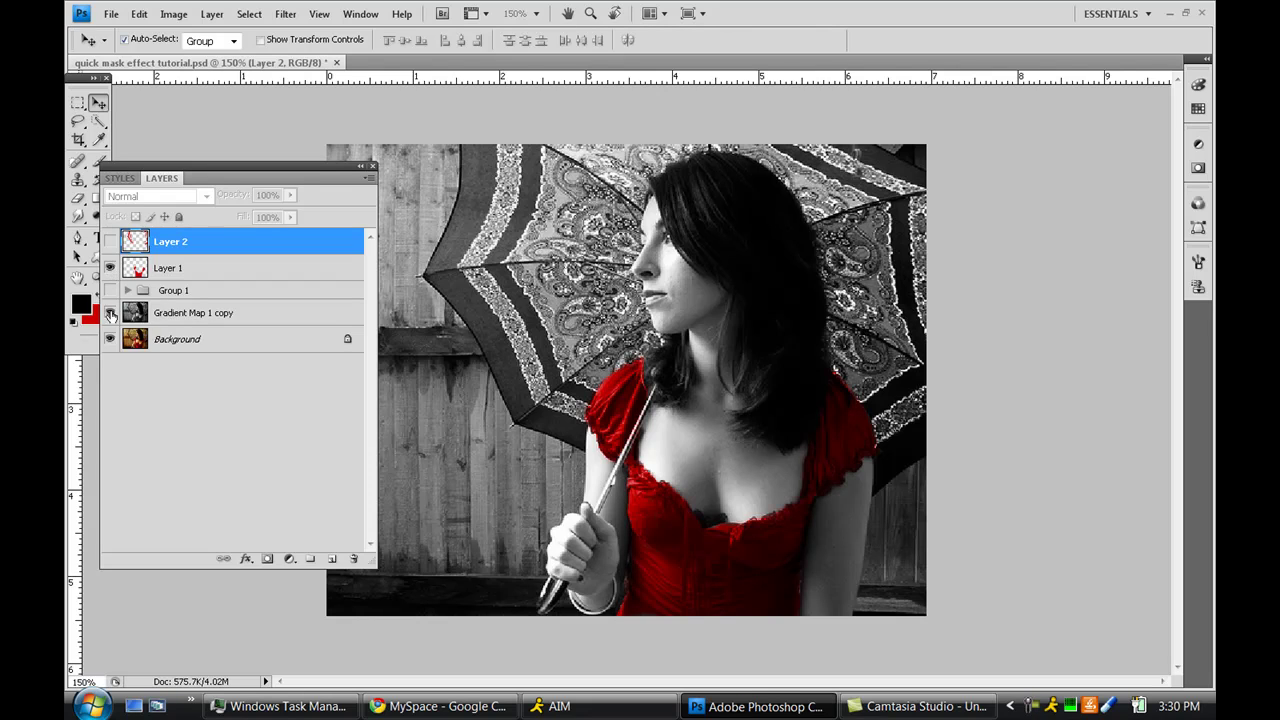
left_click(111, 314)
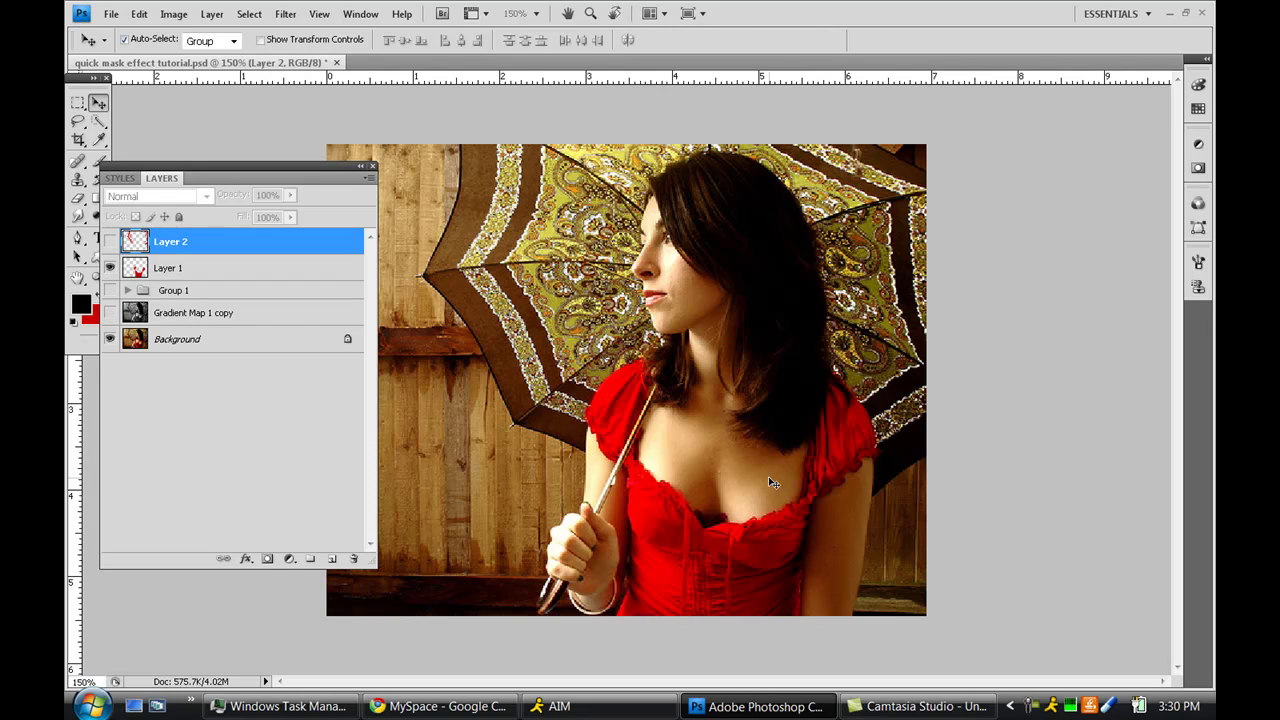
left_click(109, 268)
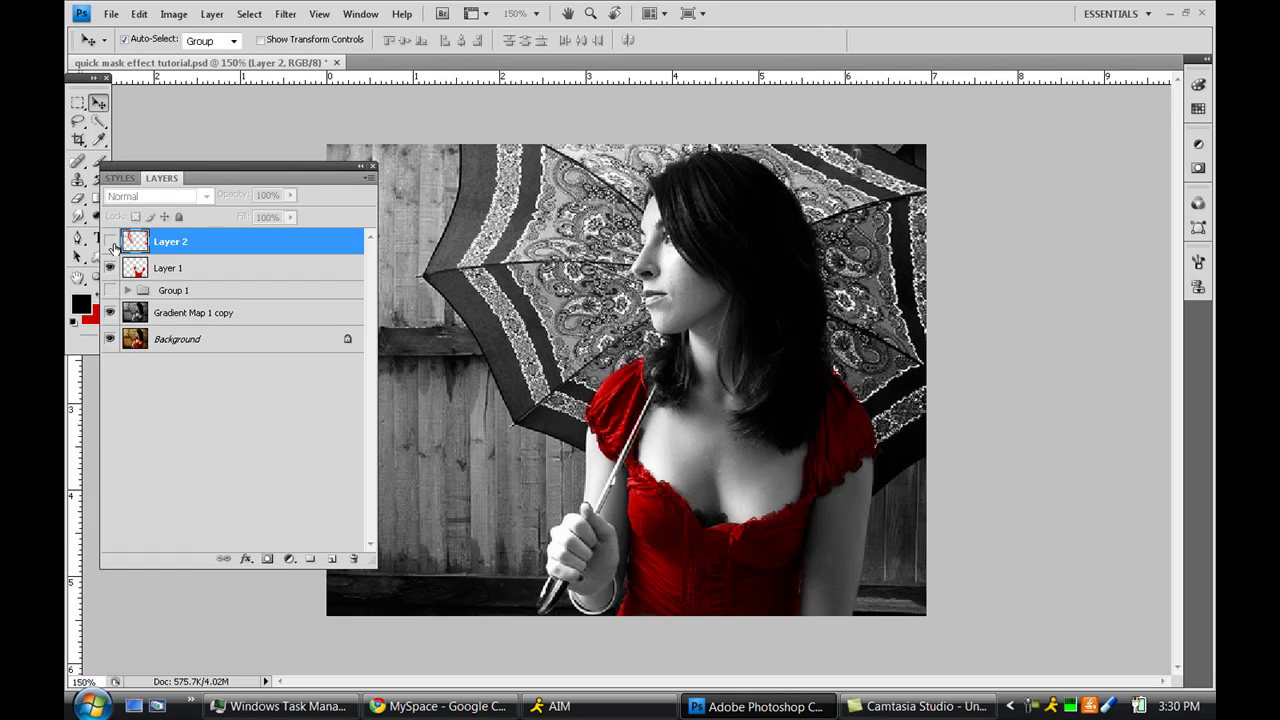
left_click(111, 242)
left_click(111, 242)
left_click(111, 242)
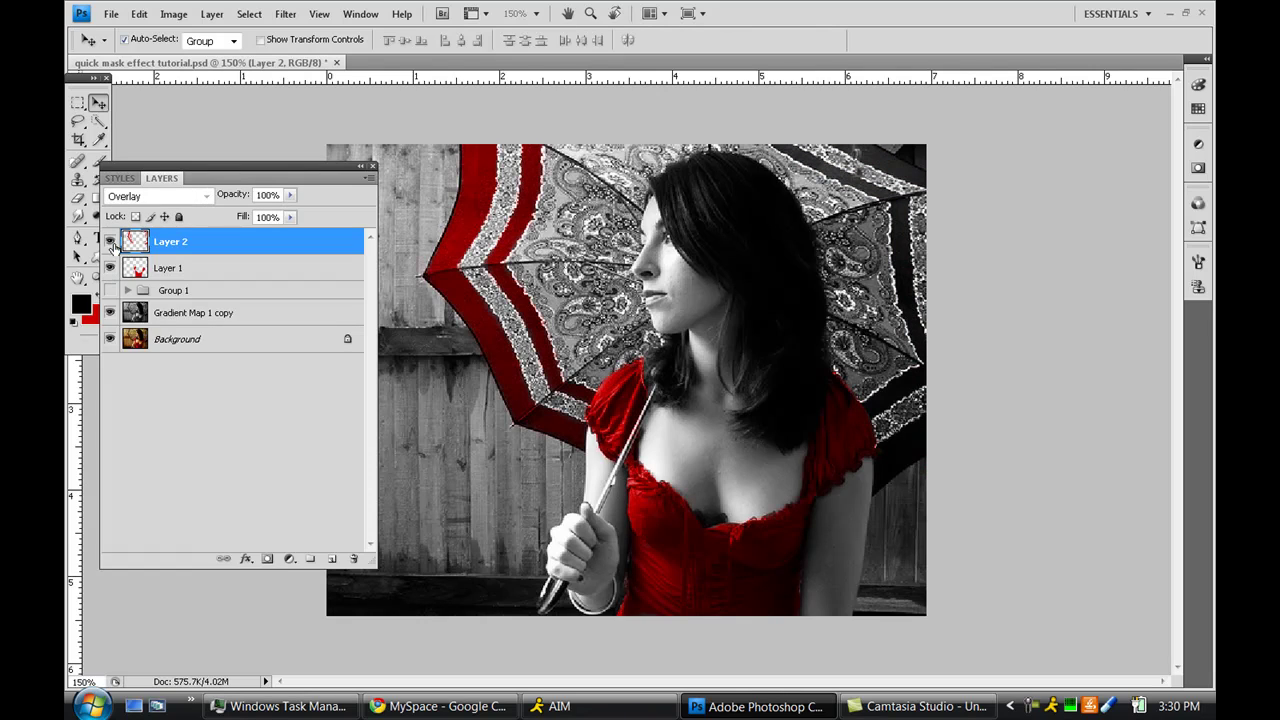
left_click(360, 166)
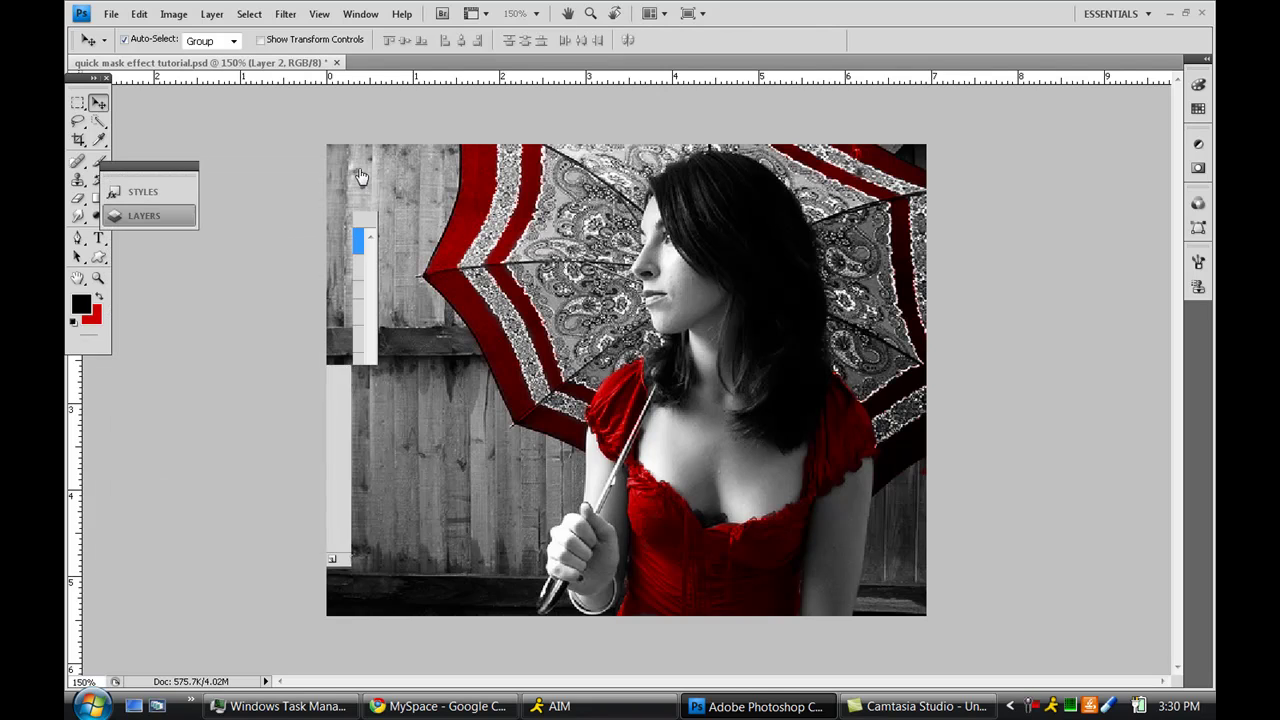
left_click(152, 222)
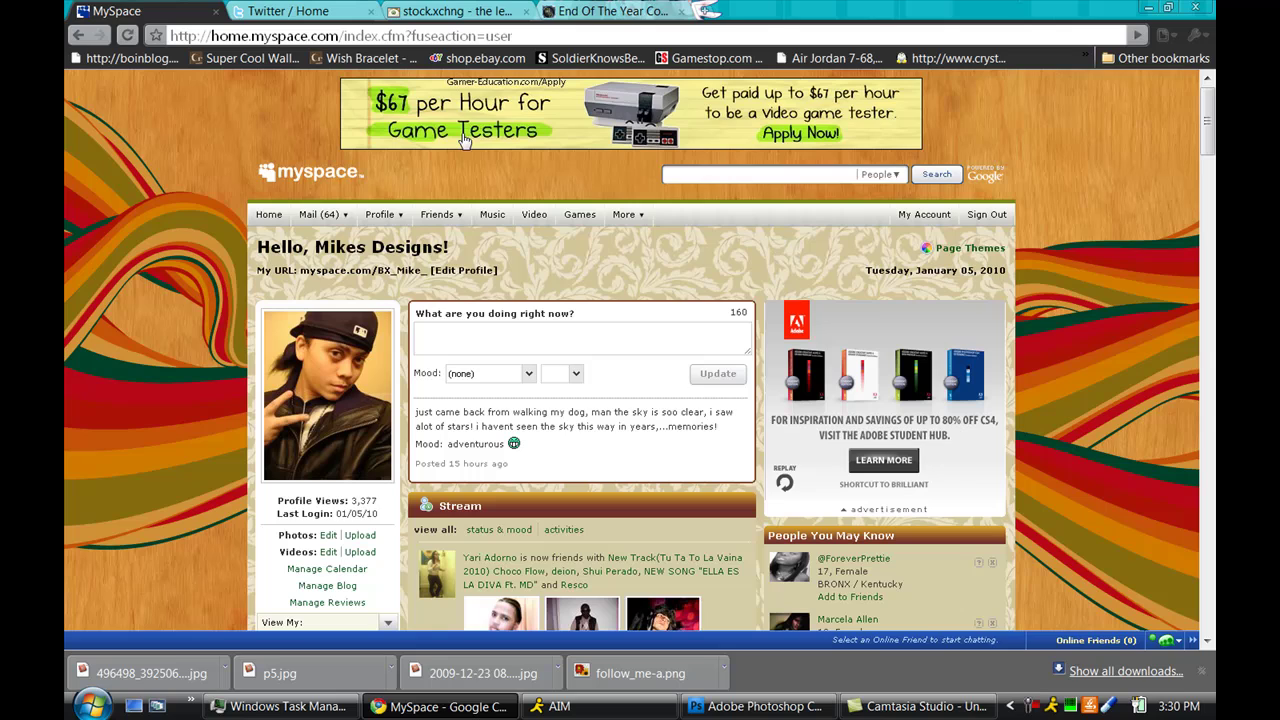
left_click(440, 706)
left_click(480, 11)
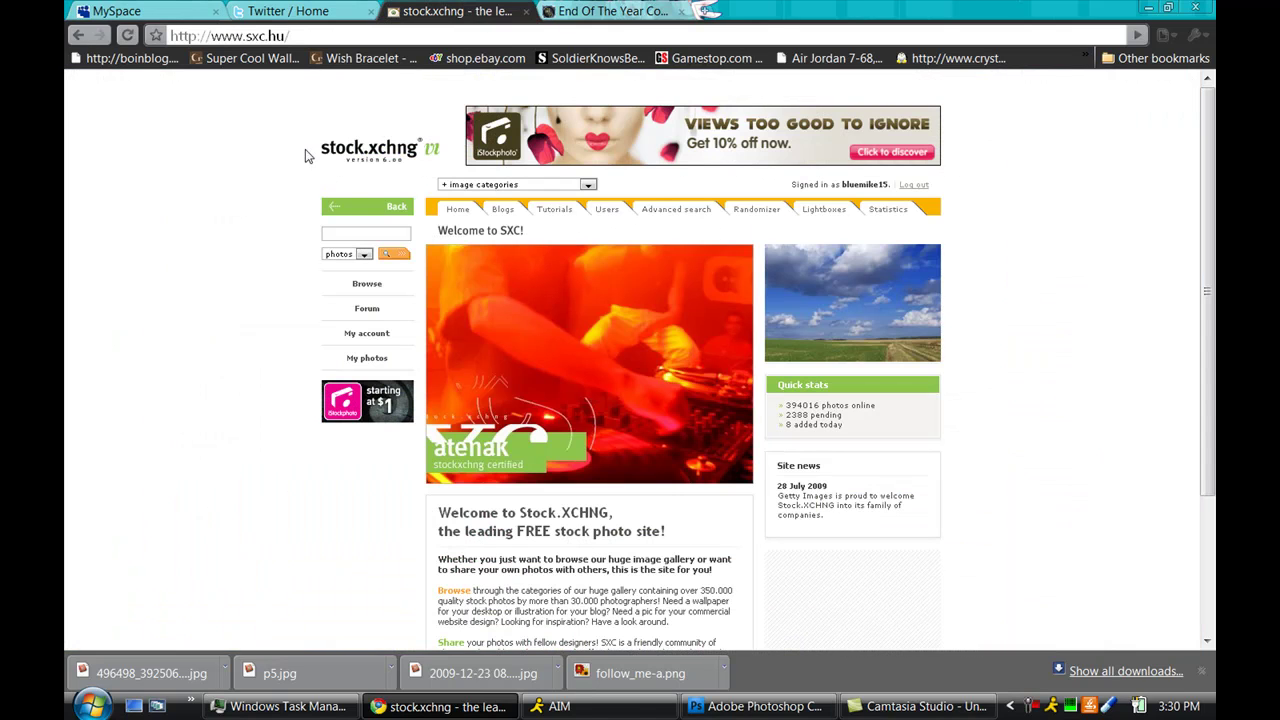
left_click(288, 35)
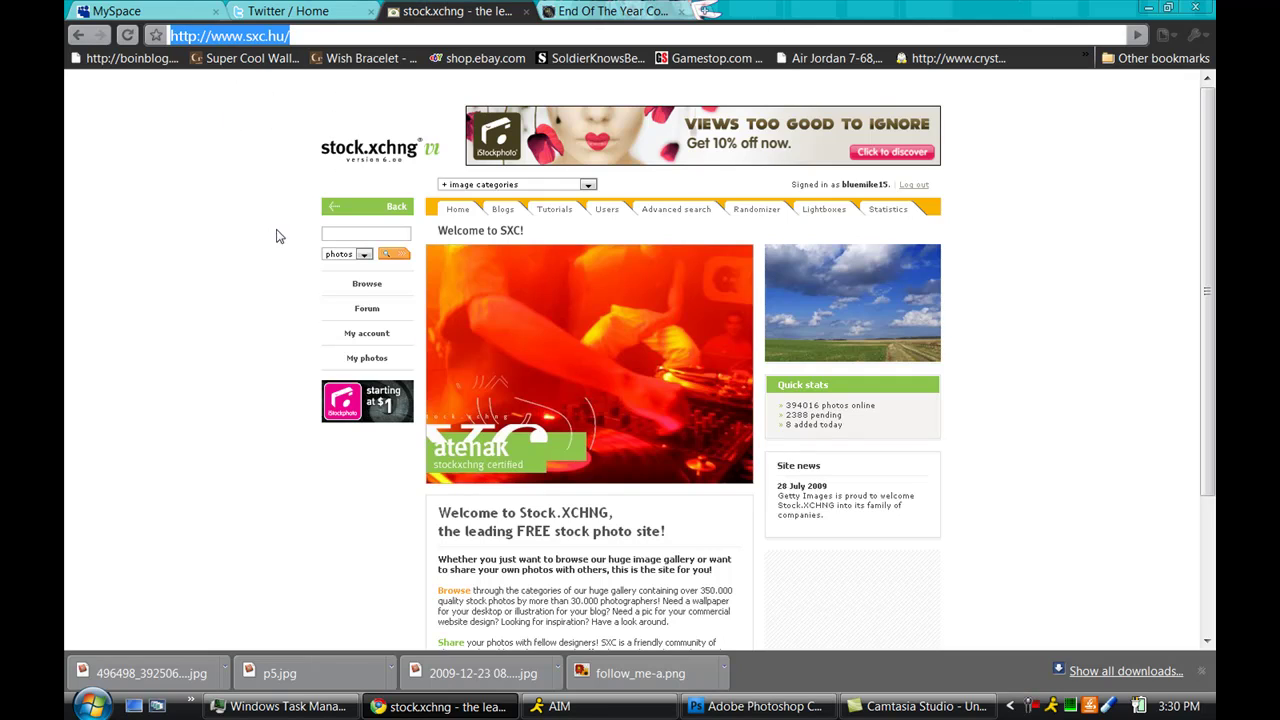
mouse_move(362, 297)
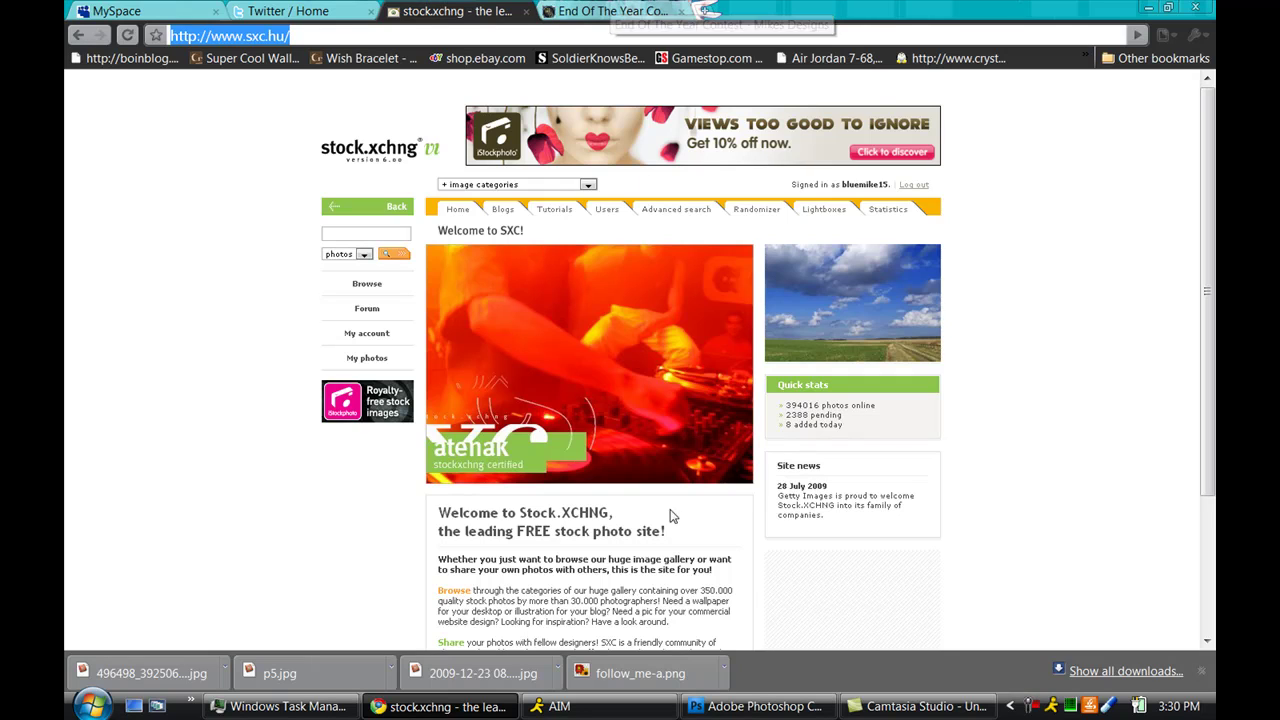
left_click(468, 708)
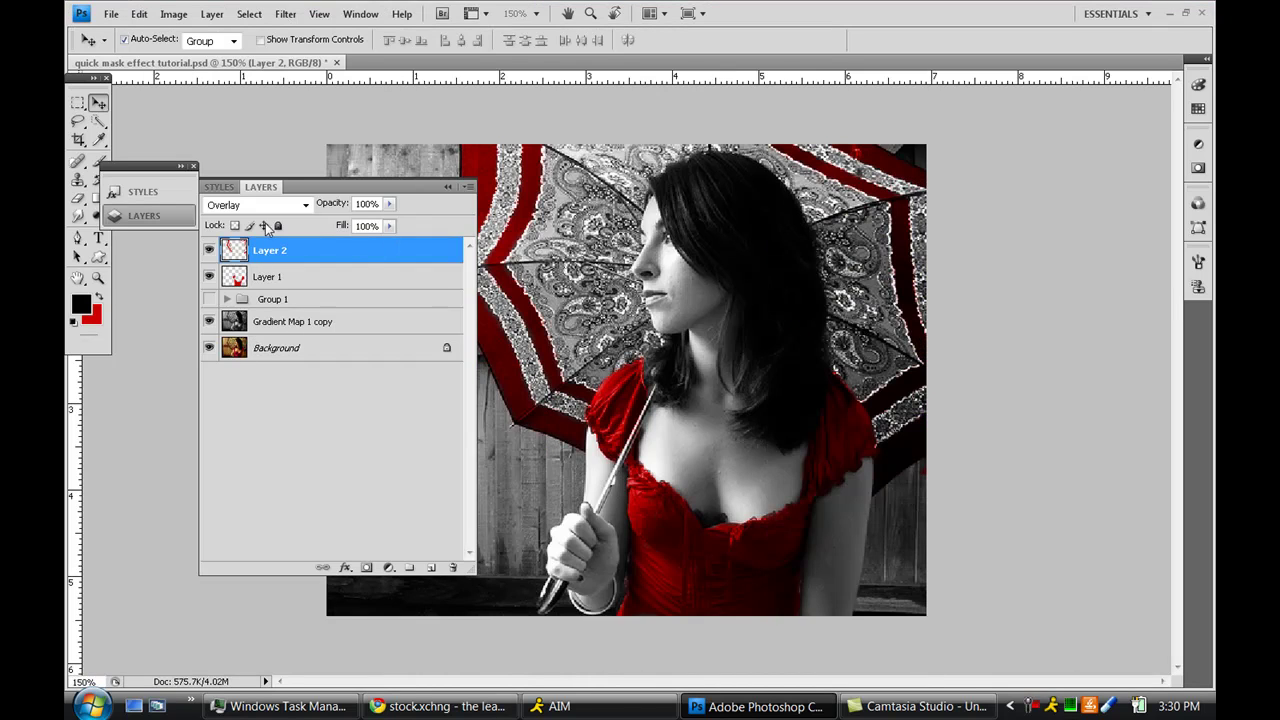
Hide Layer 2, Layer 1 and Gradient Map 1 copy, and collect everything above the Background into a new group.
left_click(208, 250)
left_click(208, 277)
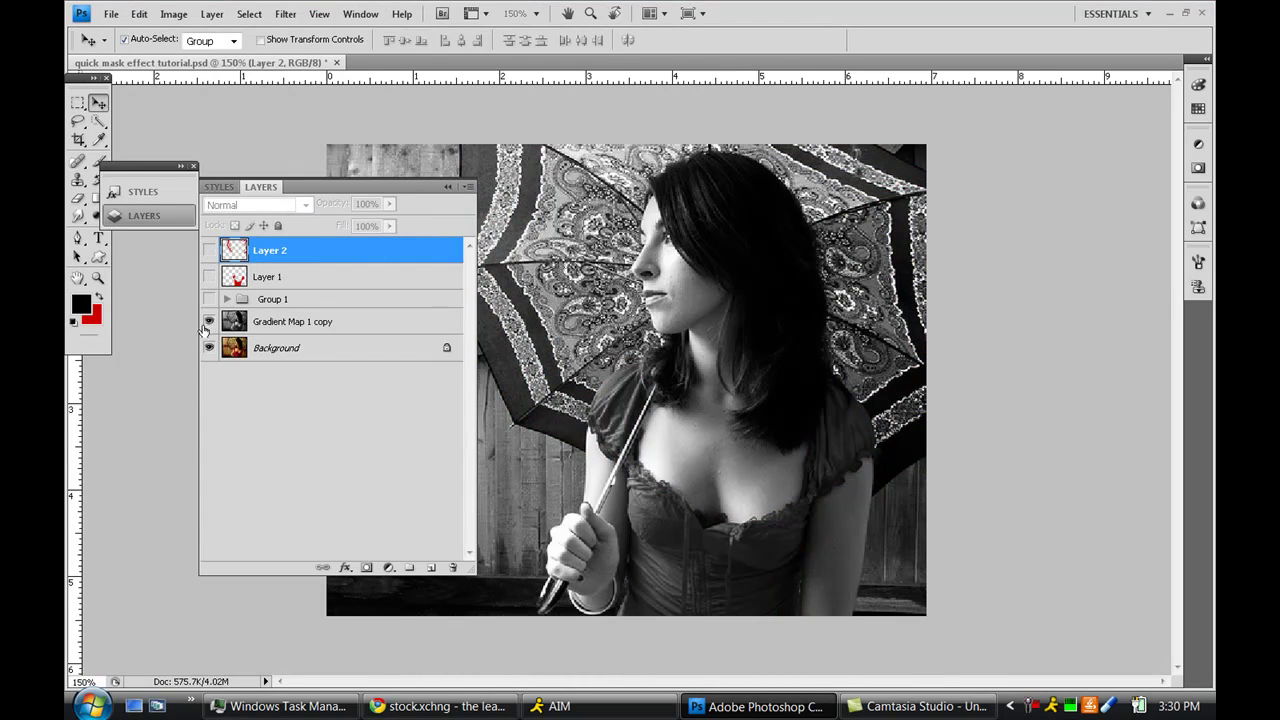
left_click(208, 321)
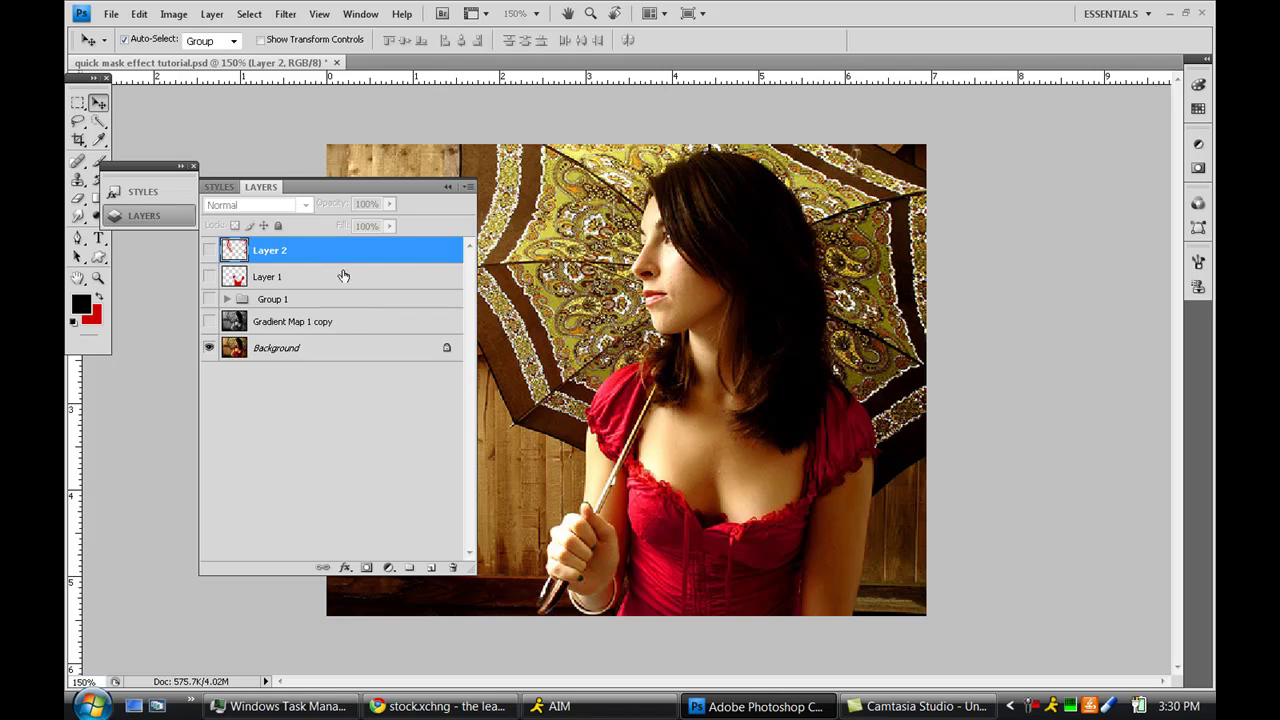
left_click(347, 320, "shift")
left_click_drag(347, 319, 410, 567)
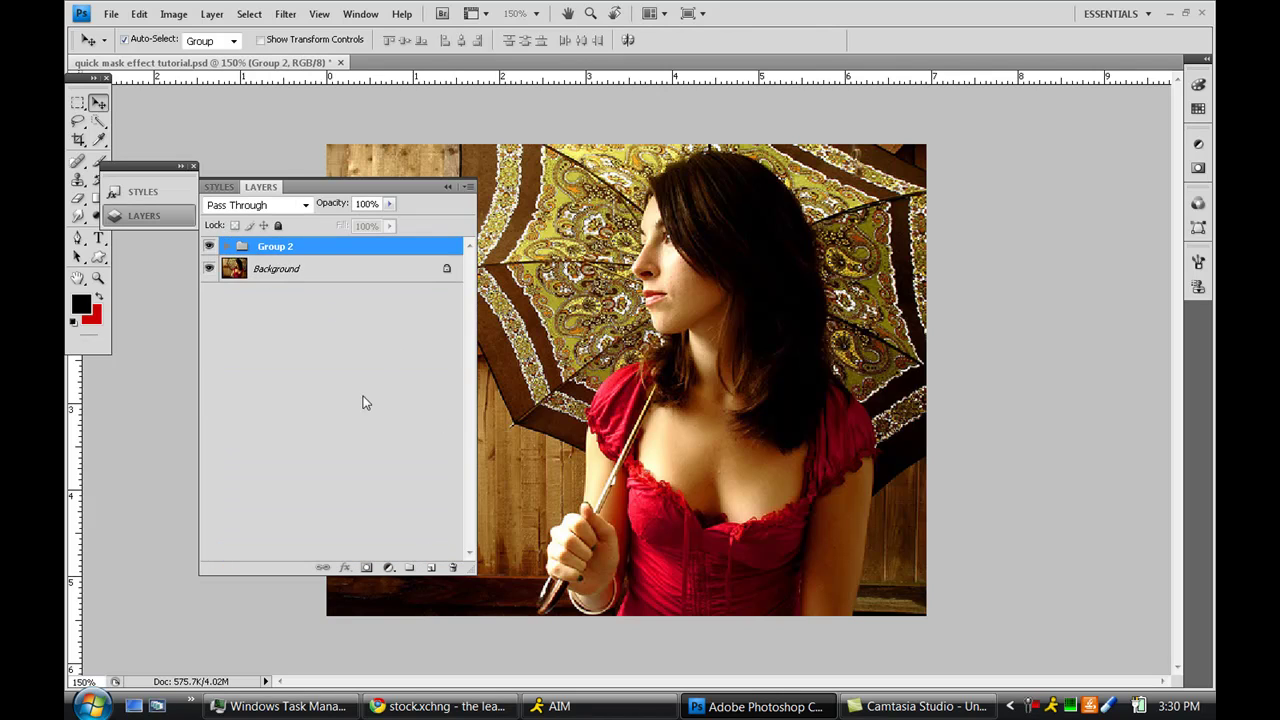
Duplicate the Background layer and hide the original.
left_click(265, 271)
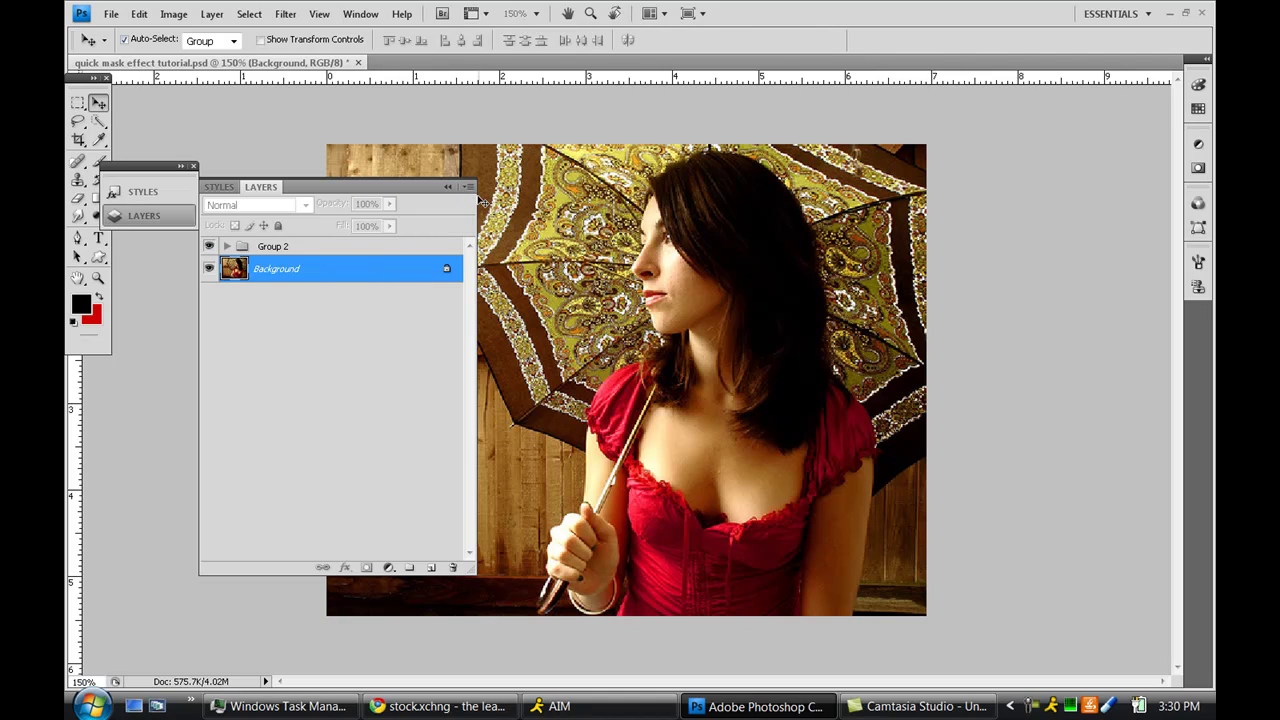
left_click_drag(475, 202, 407, 204)
left_click_drag(335, 265, 363, 567)
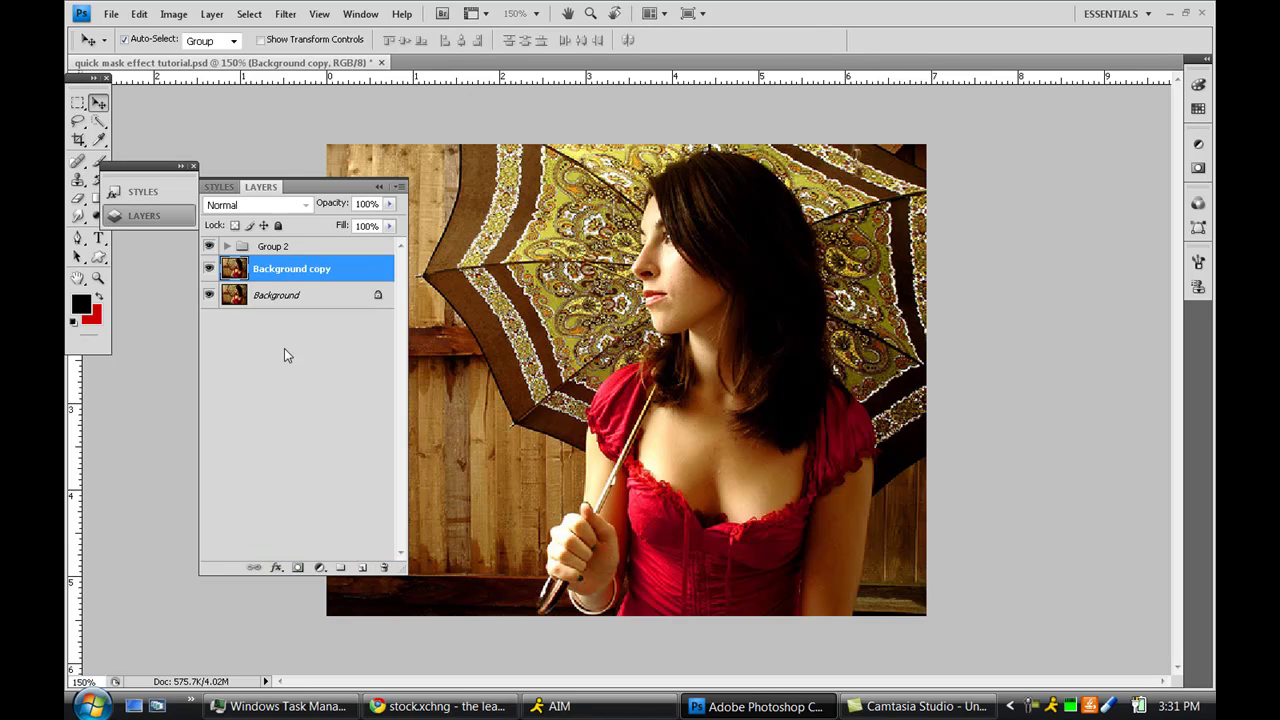
left_click(207, 295)
Add a Gradient Map adjustment layer above the Background copy and choose the Black, White preset gradient.
left_click(319, 569)
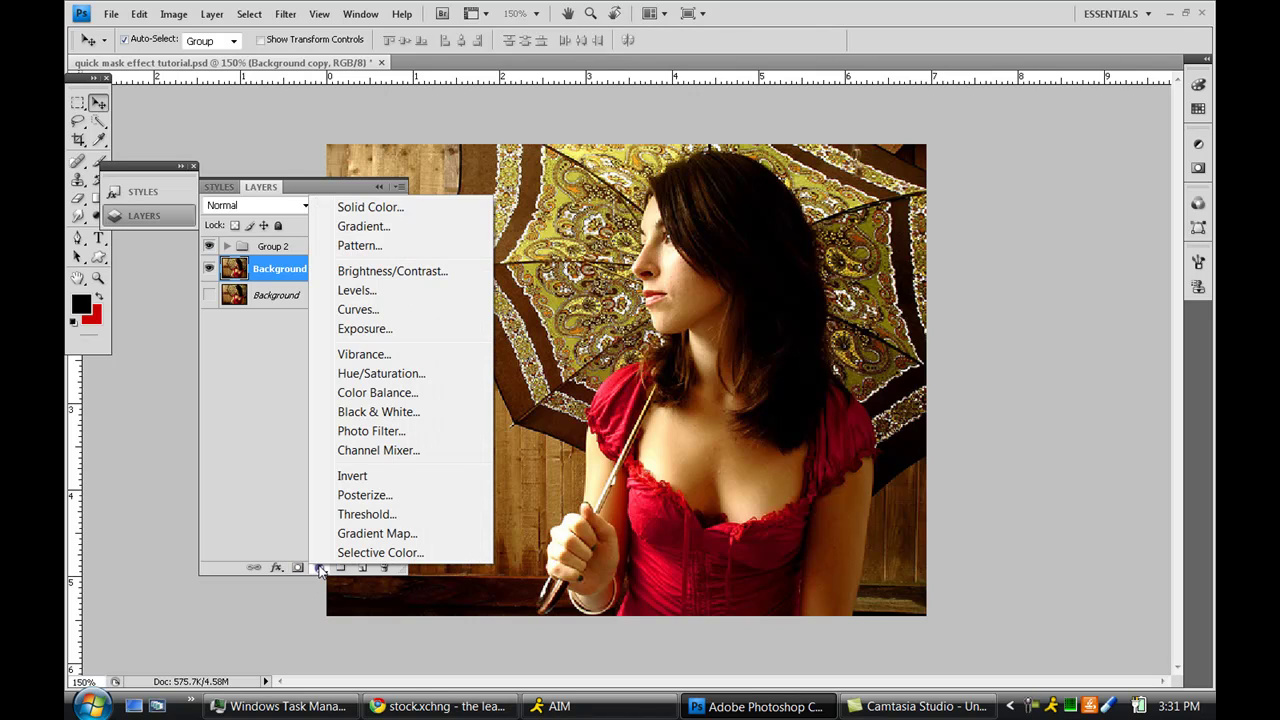
left_click(377, 533)
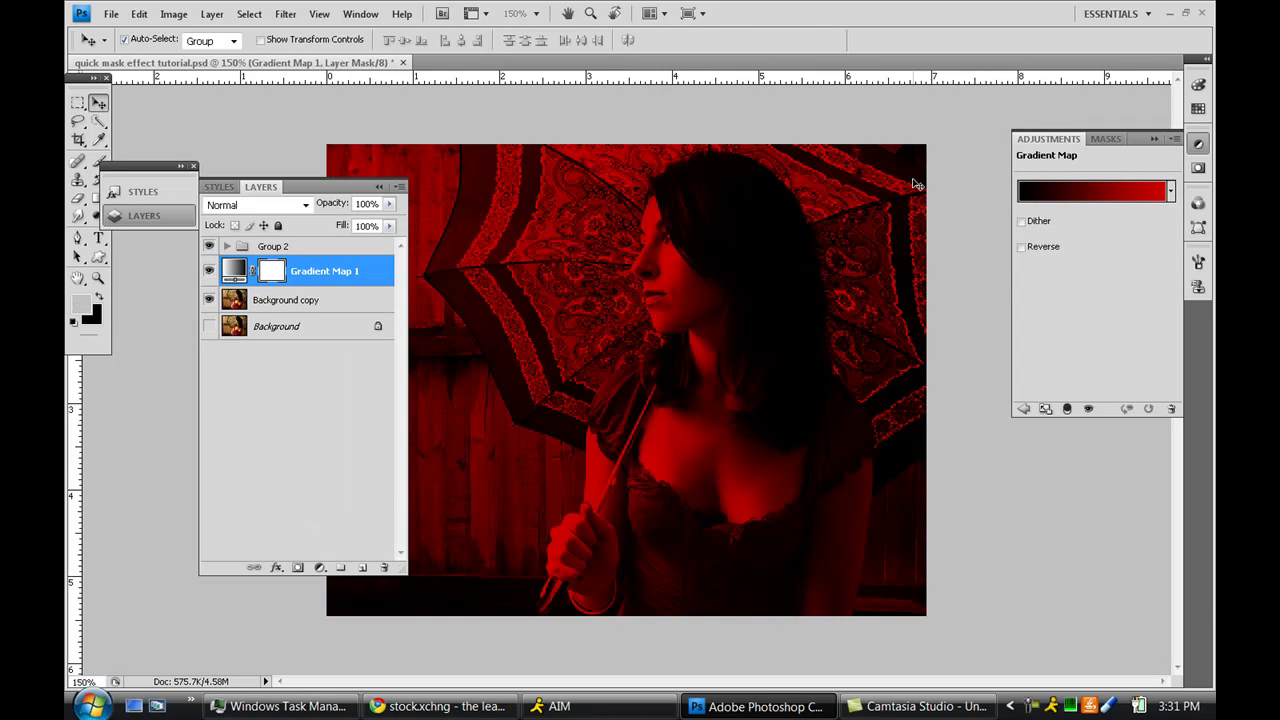
left_click(1060, 199)
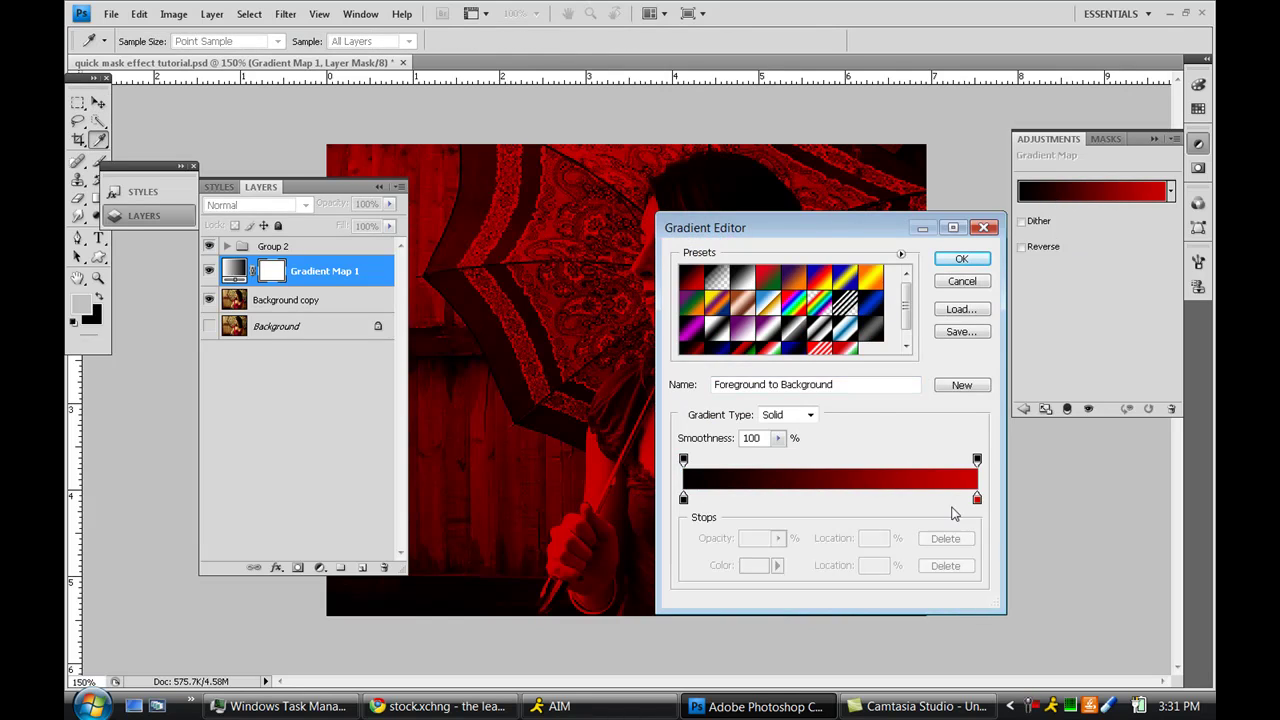
left_click(738, 278)
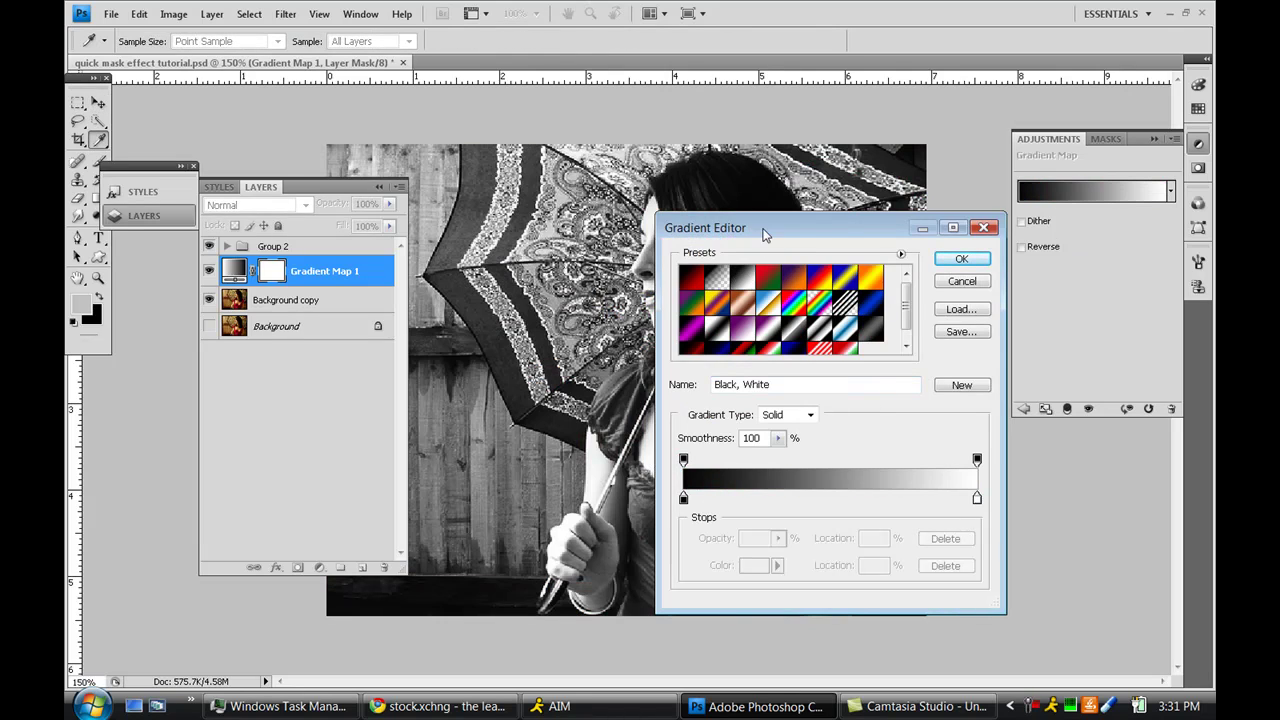
Try out other preset gradients on the photo, including purple to white, Transparent Rainbow and blue-black.
left_click_drag(766, 229, 892, 202)
left_click(849, 306)
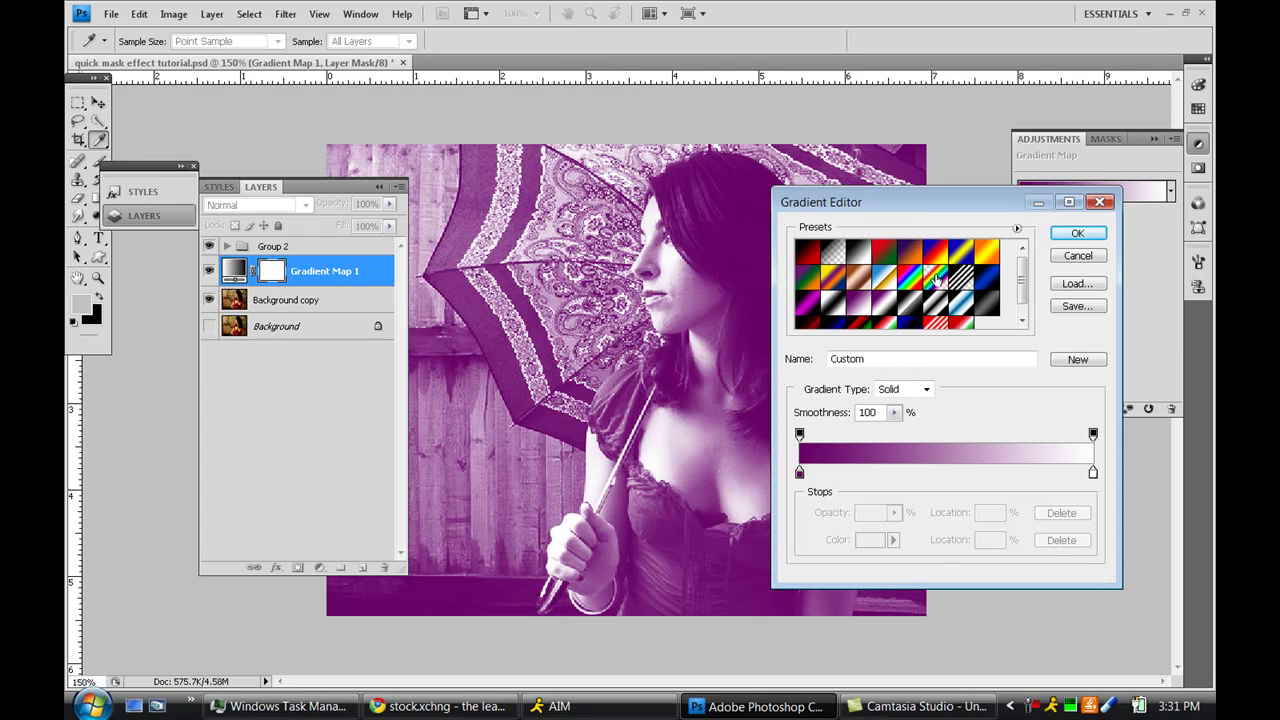
left_click(905, 277)
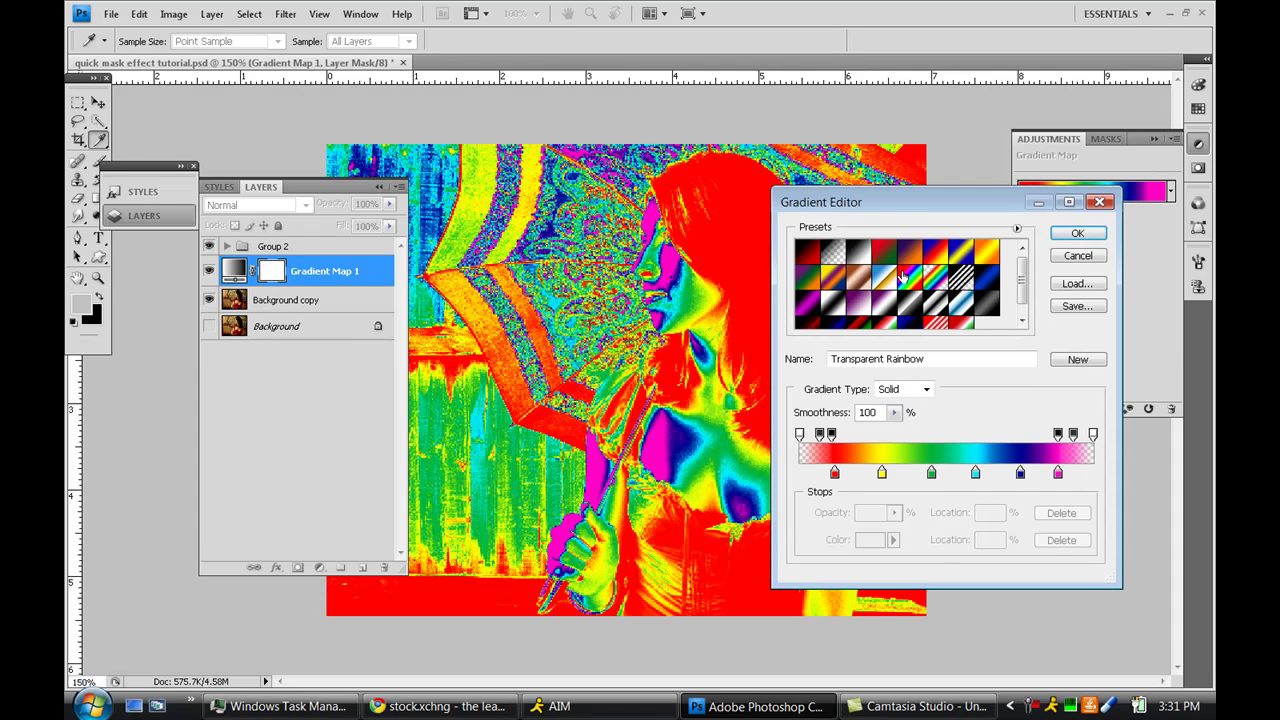
left_click(886, 322)
left_click(910, 322)
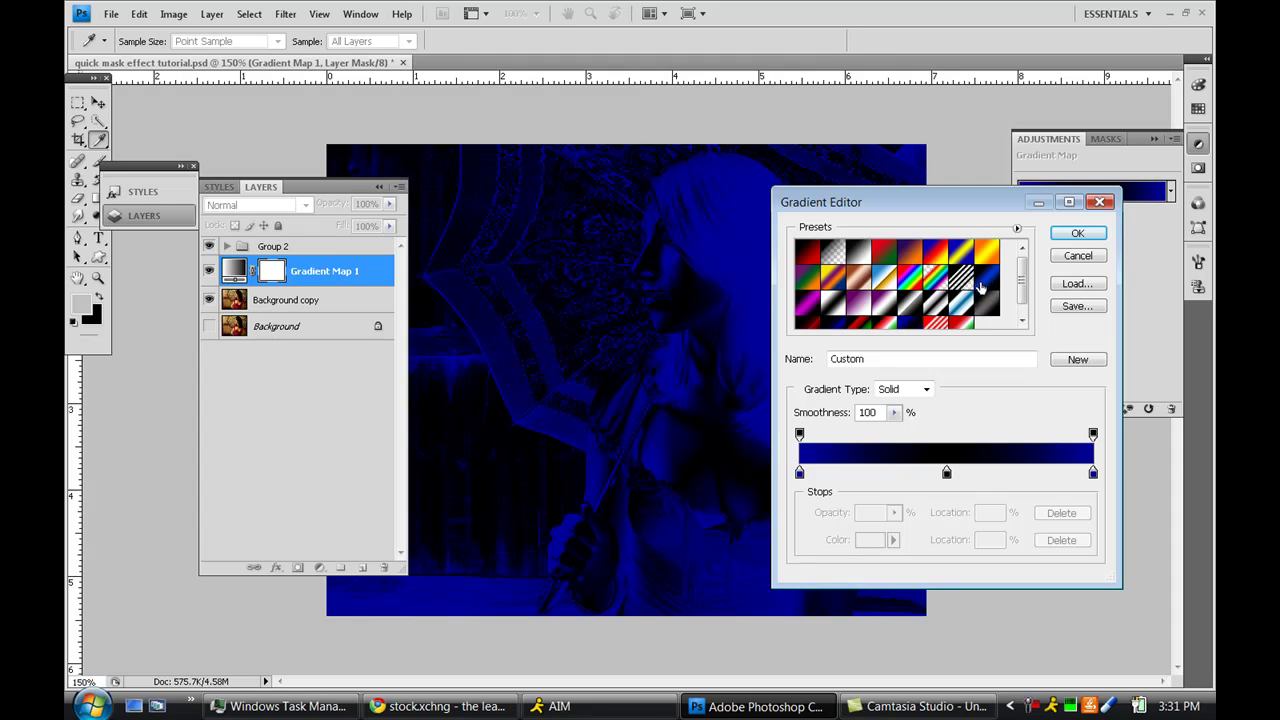
left_click(981, 287)
Choose the Black, White preset again for the gradient map and confirm it.
left_click(864, 256)
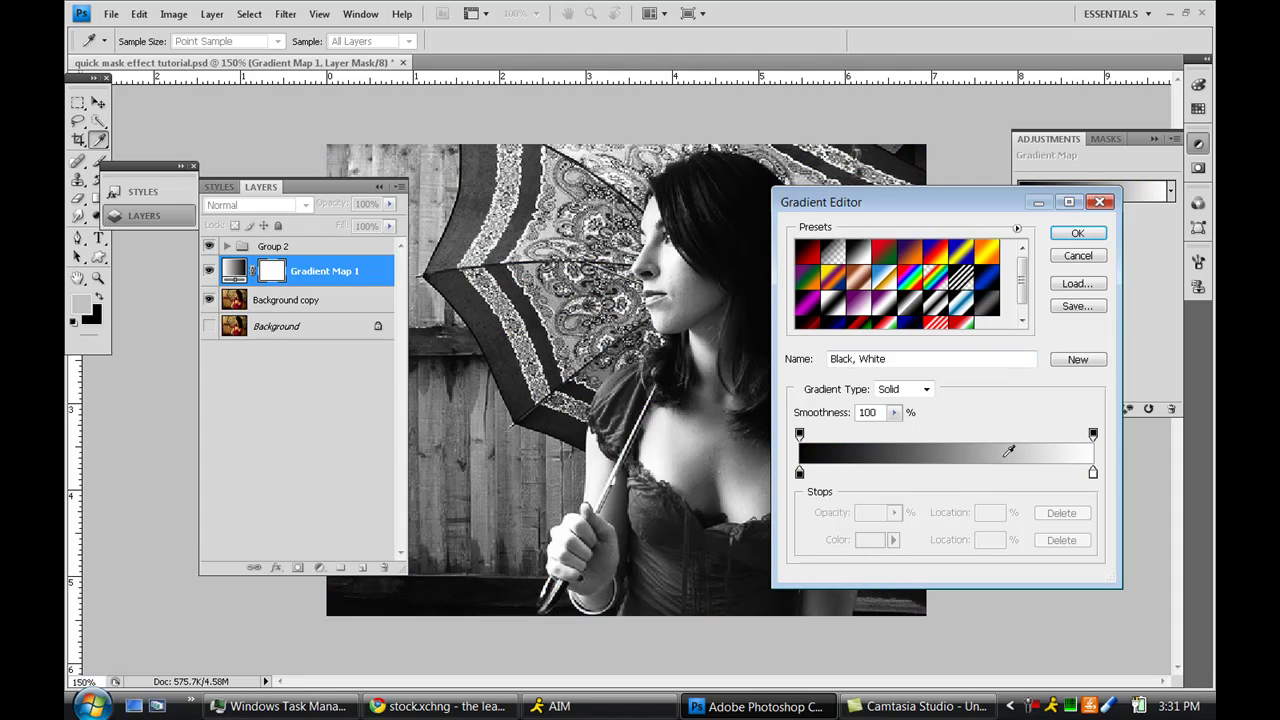
left_click(1078, 234)
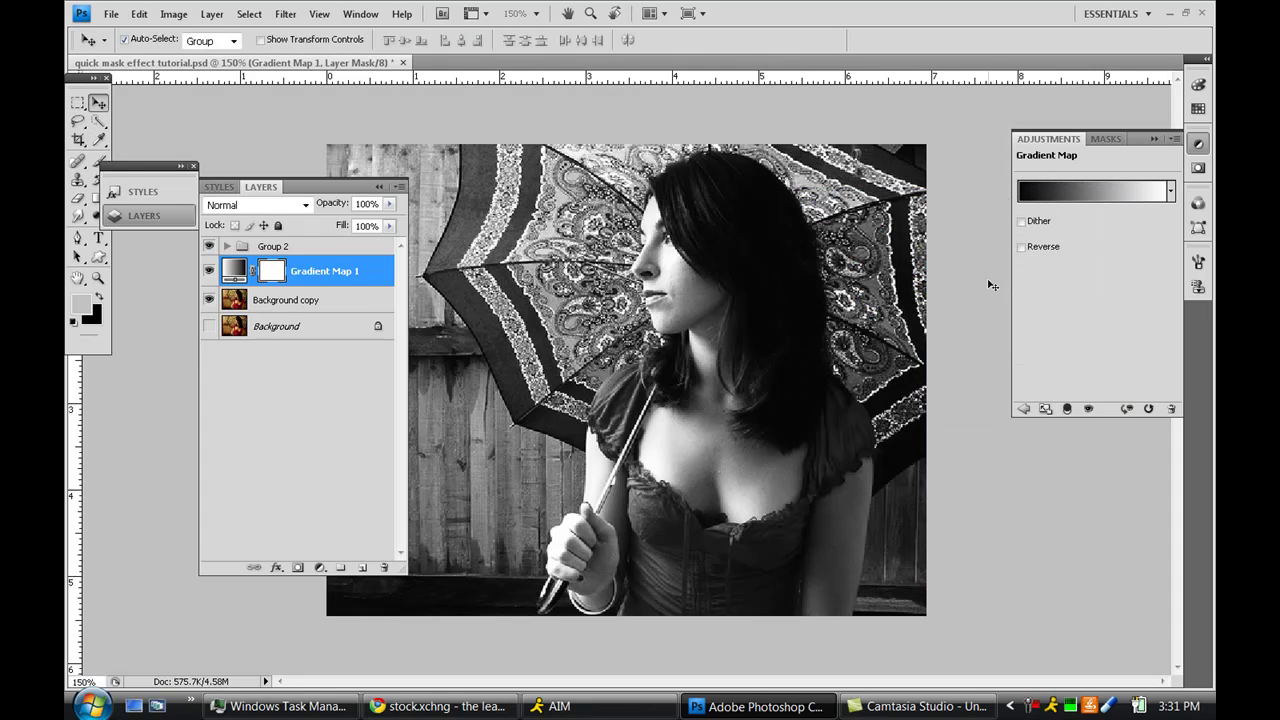
right_click(336, 284)
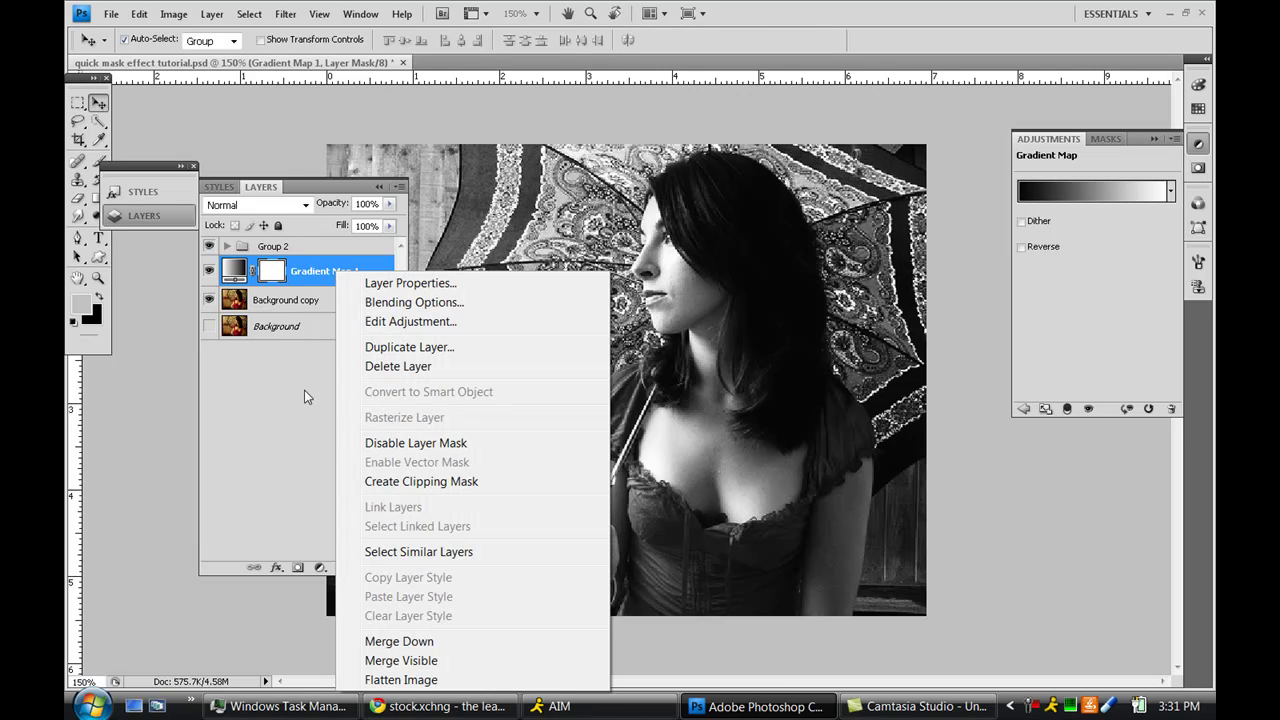
left_click(316, 302)
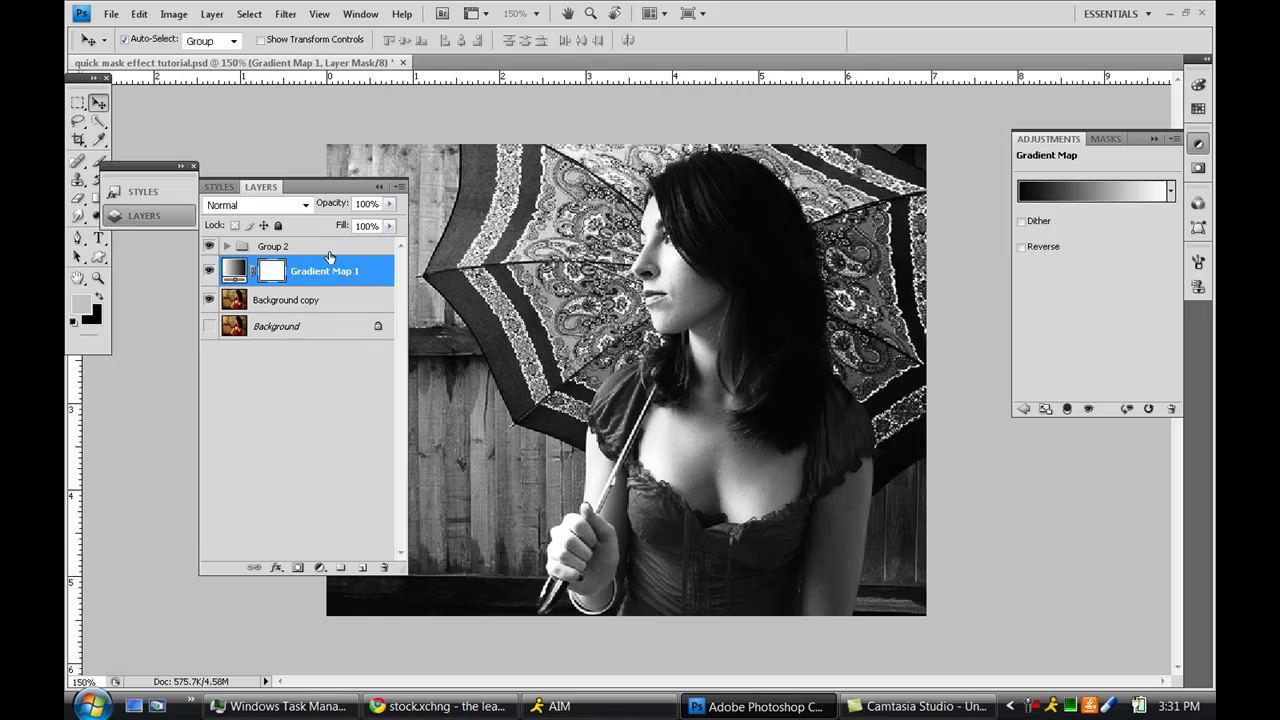
Set the gradient map adjustment layer's blend mode to Color.
left_click(324, 273)
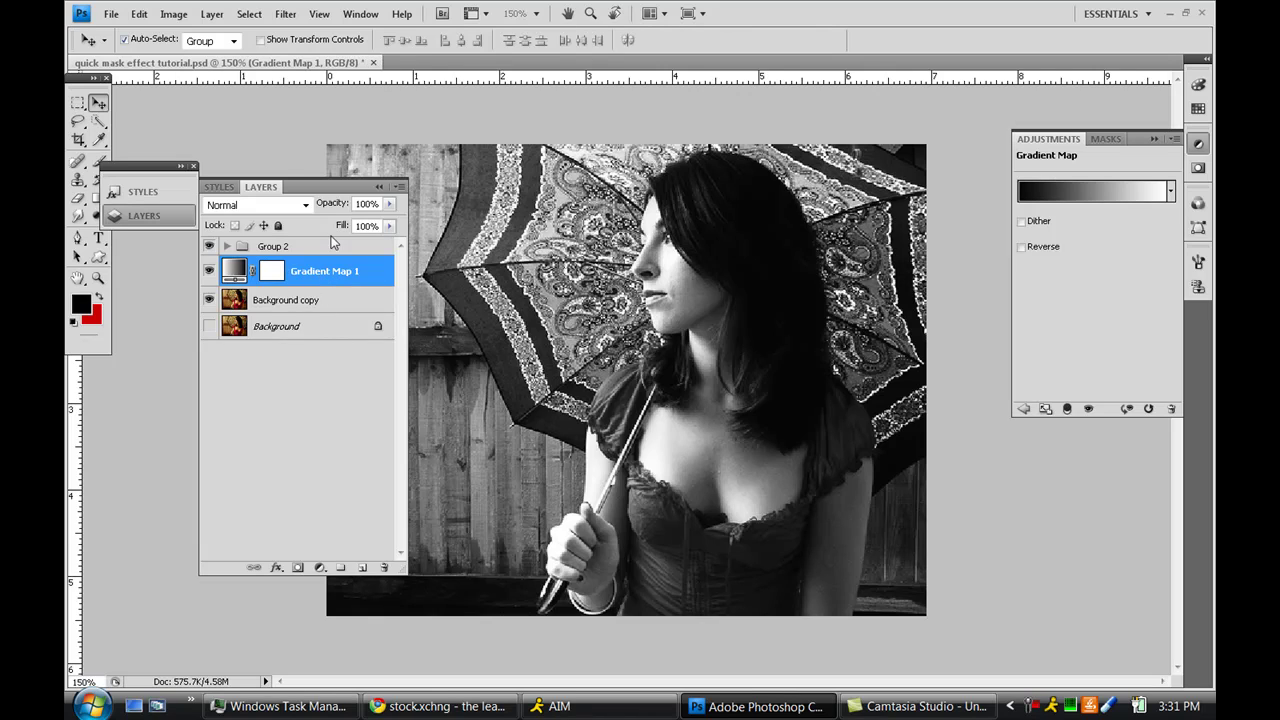
left_click(306, 204)
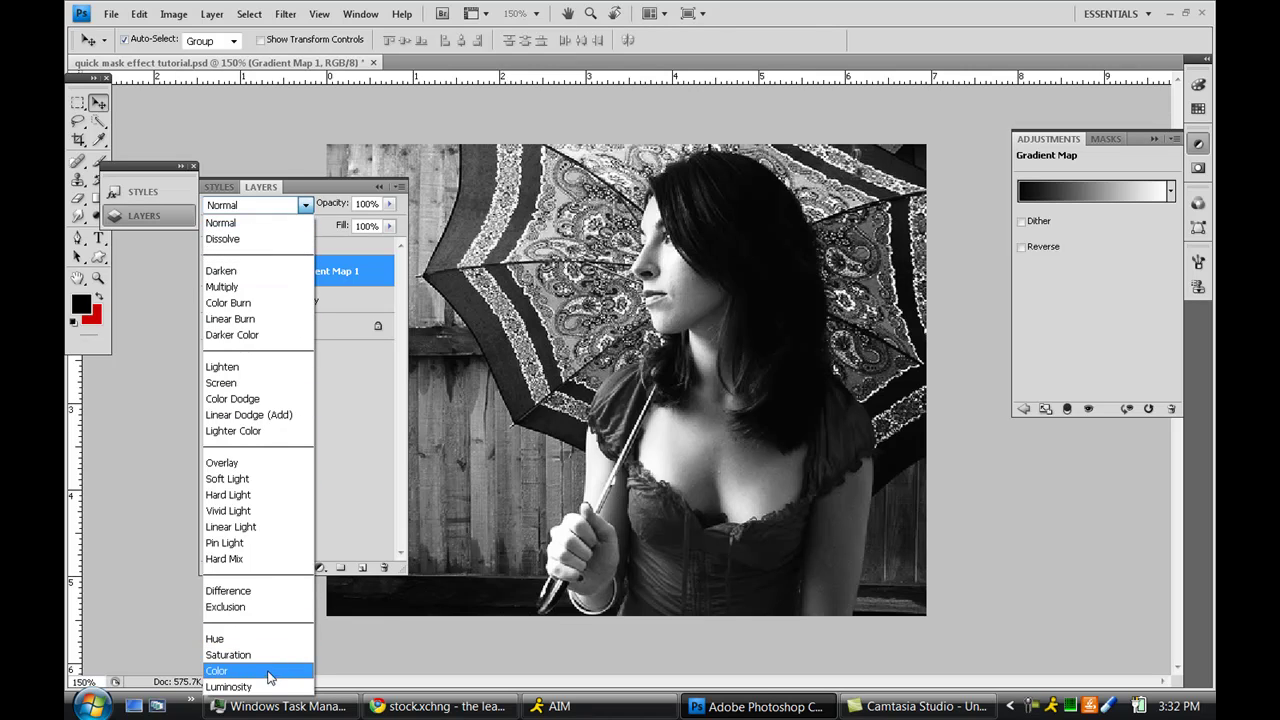
left_click(217, 671)
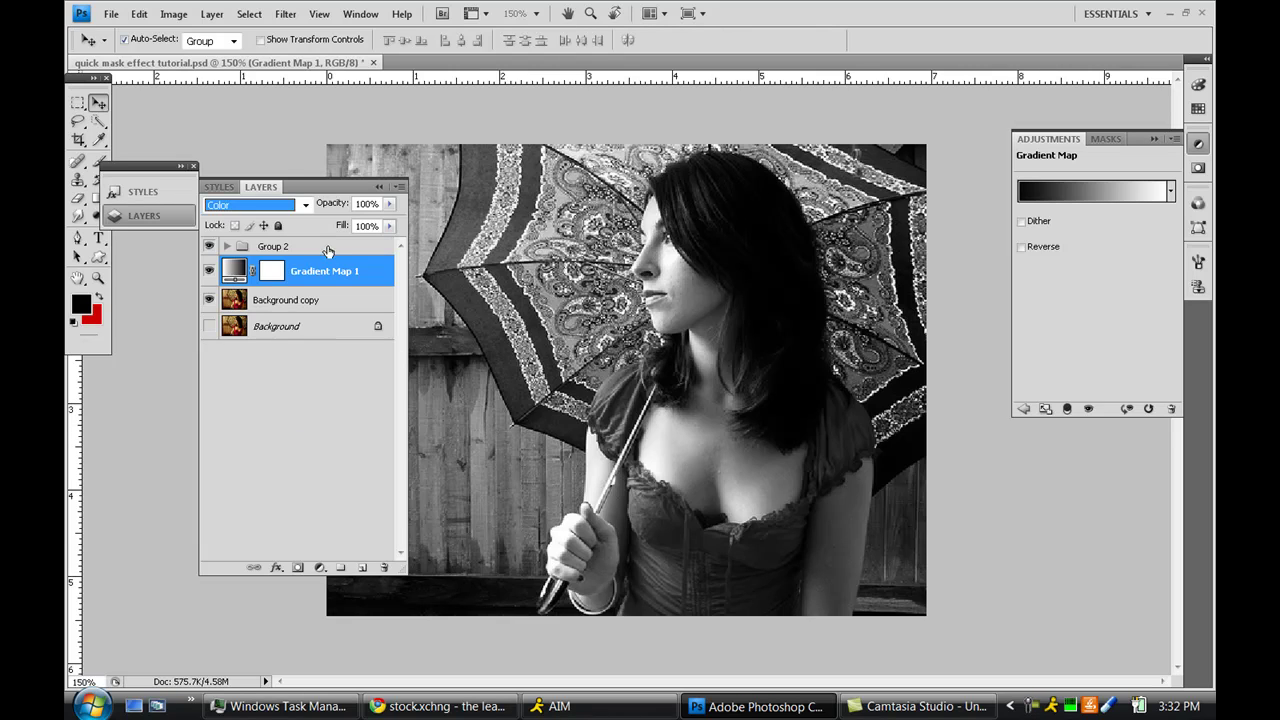
right_click(349, 262)
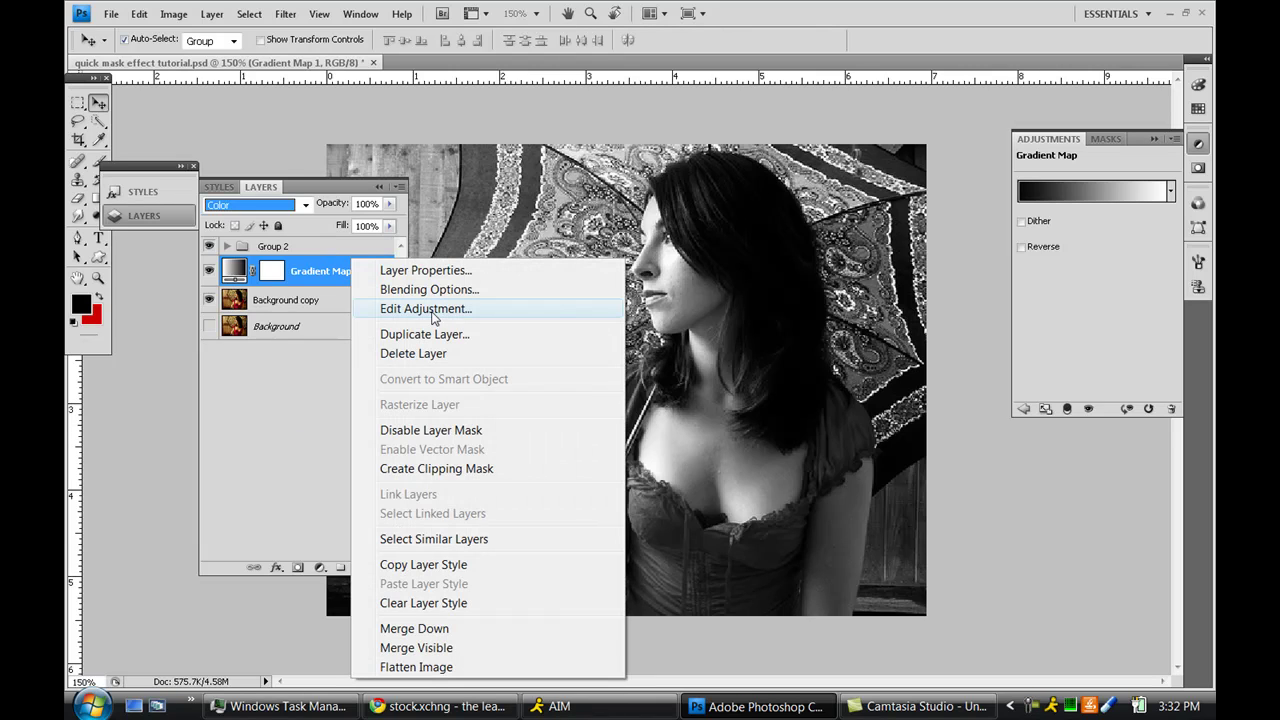
left_click(289, 311)
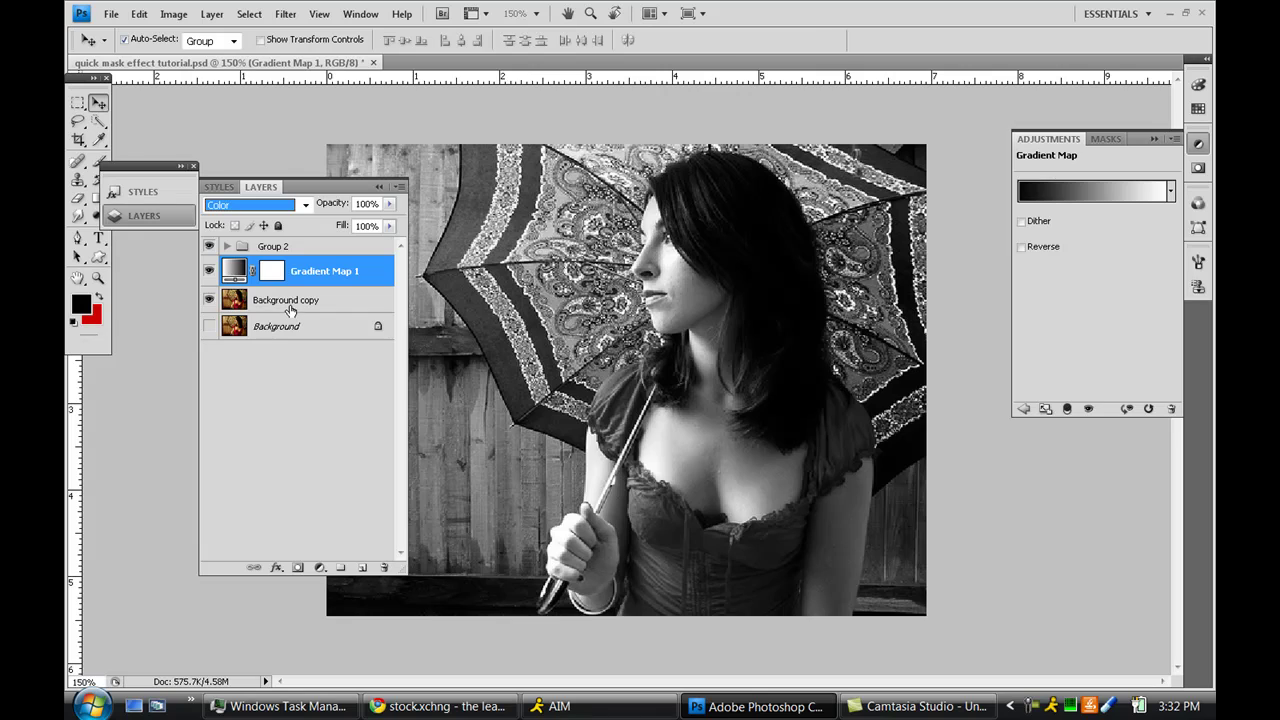
left_click(289, 311, "shift")
right_click(289, 311)
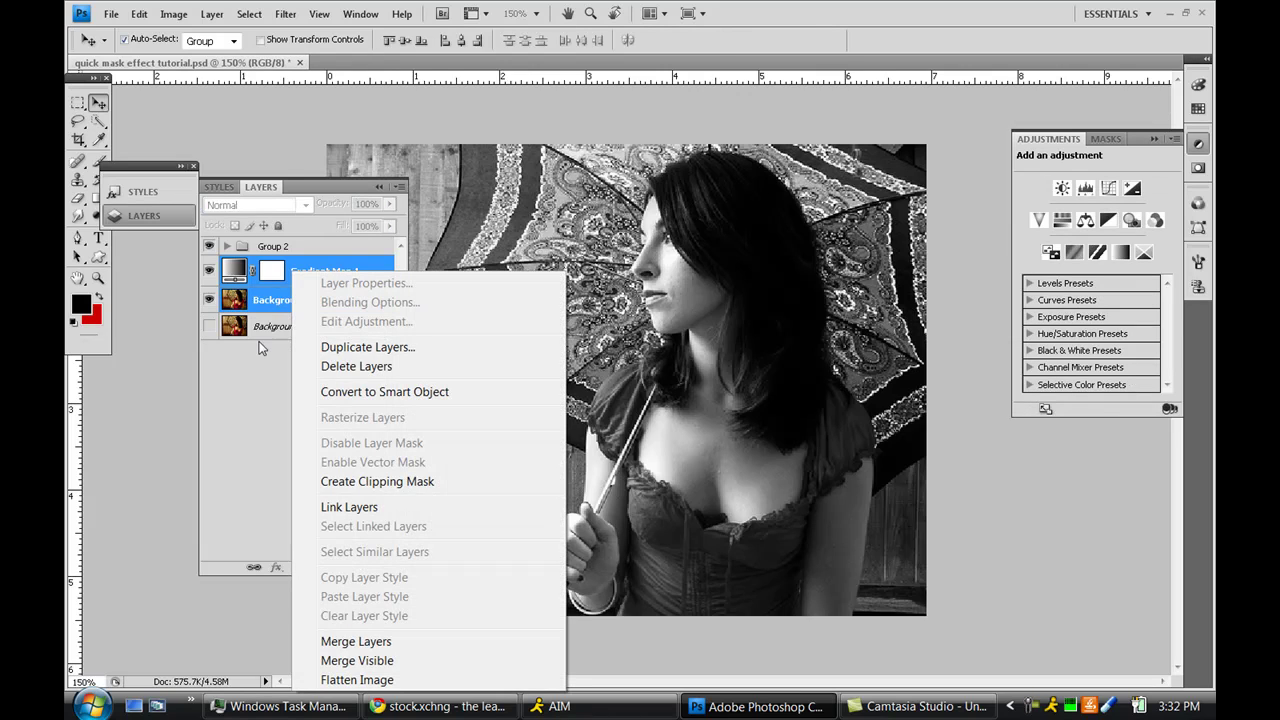
left_click(259, 352)
Try recolouring the gradient map's black colour stop to dark red 660000 and to pink ff0099.
left_click(302, 270)
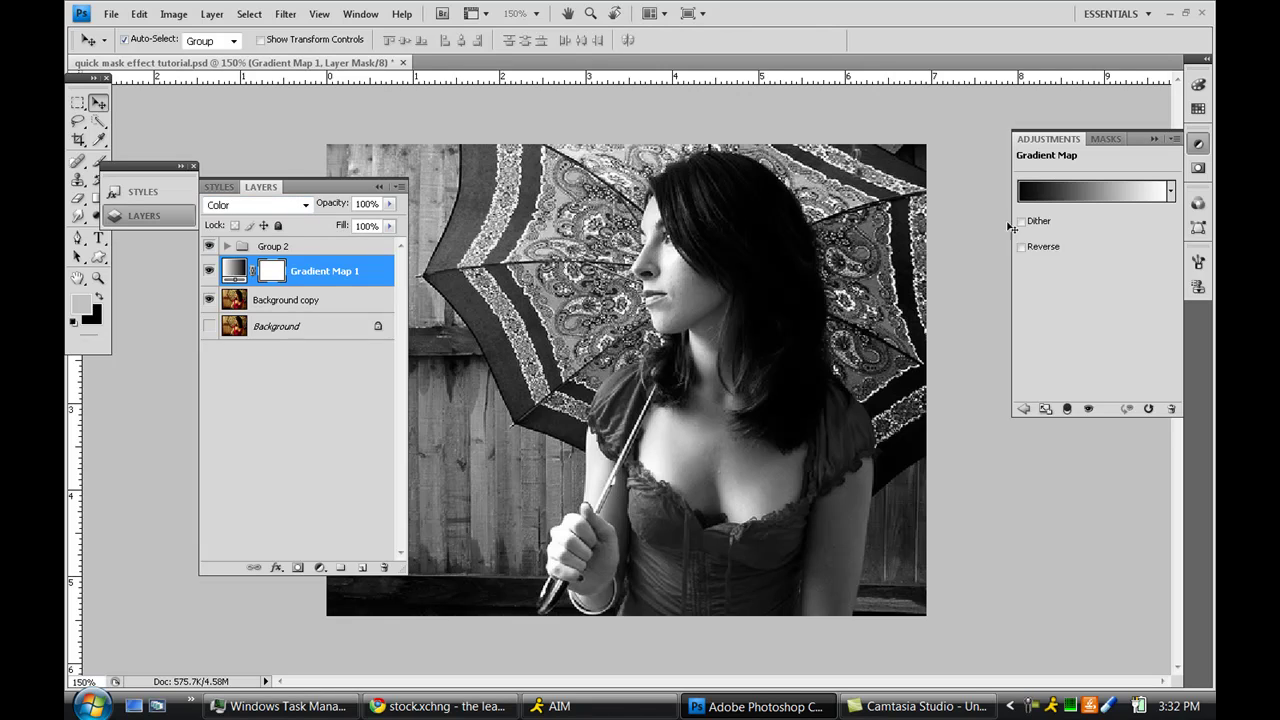
left_click(1043, 199)
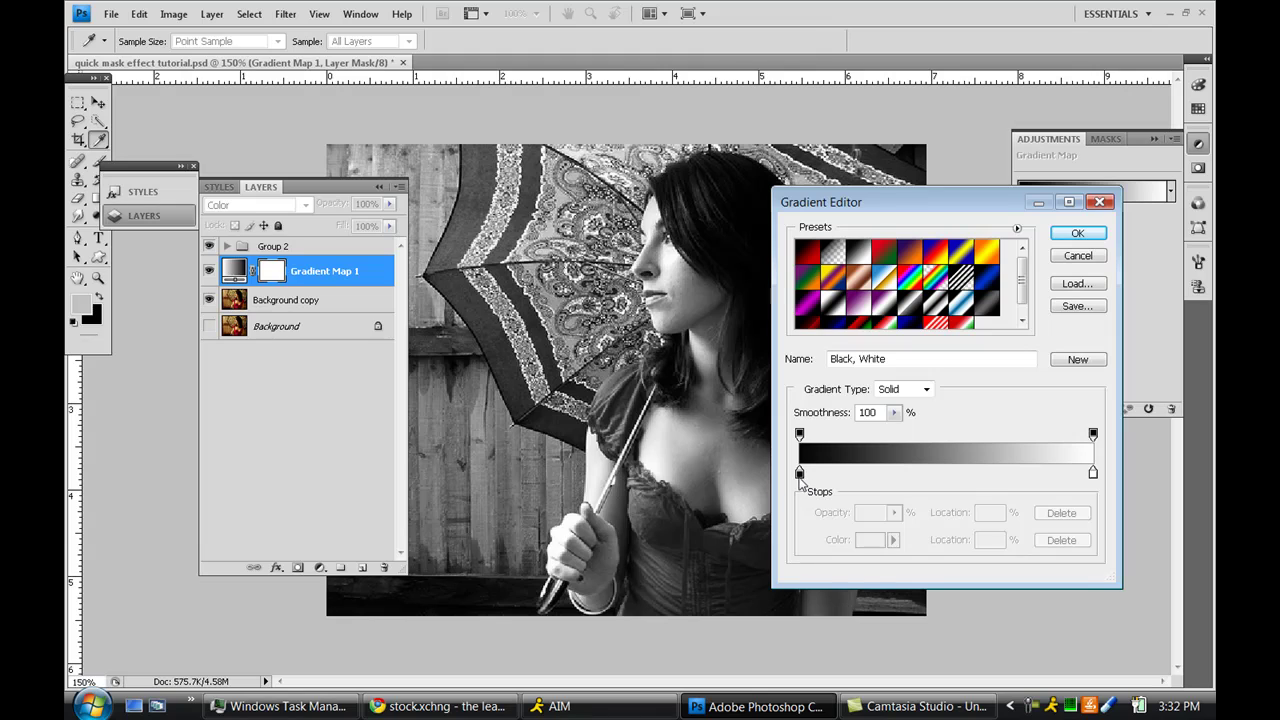
left_click(799, 473)
left_click(870, 540)
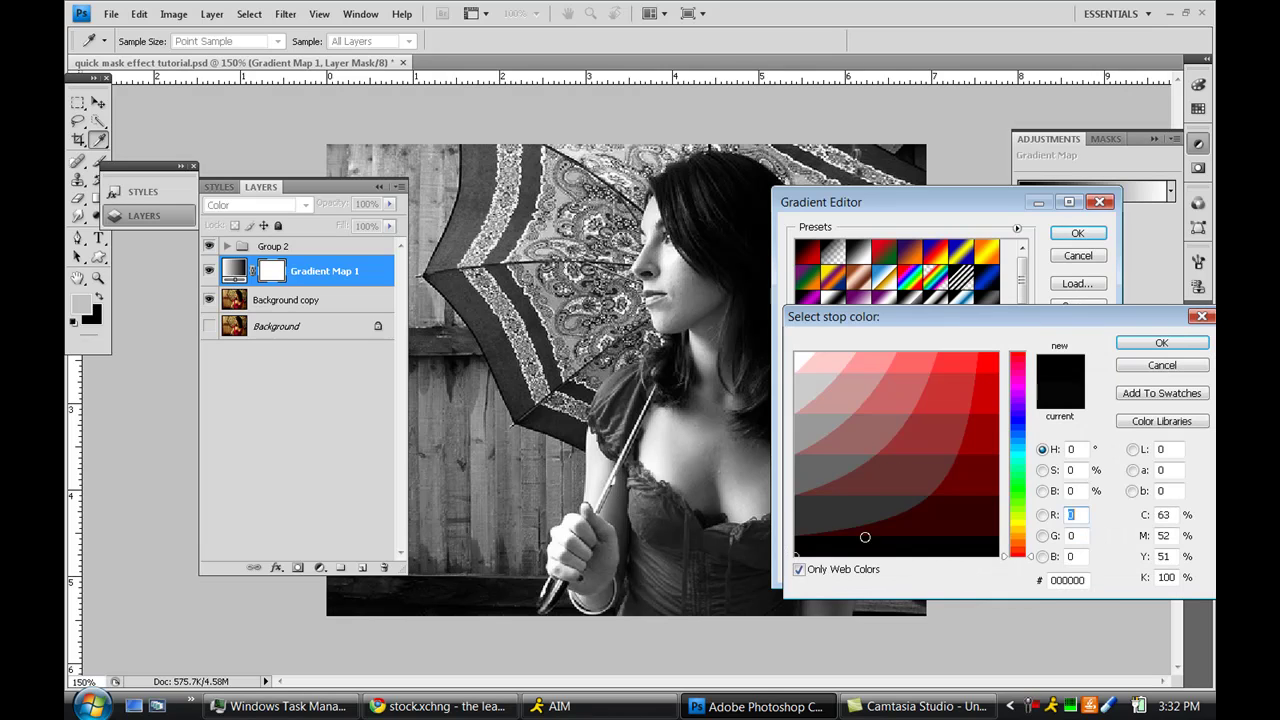
left_click(994, 394)
left_click(978, 466)
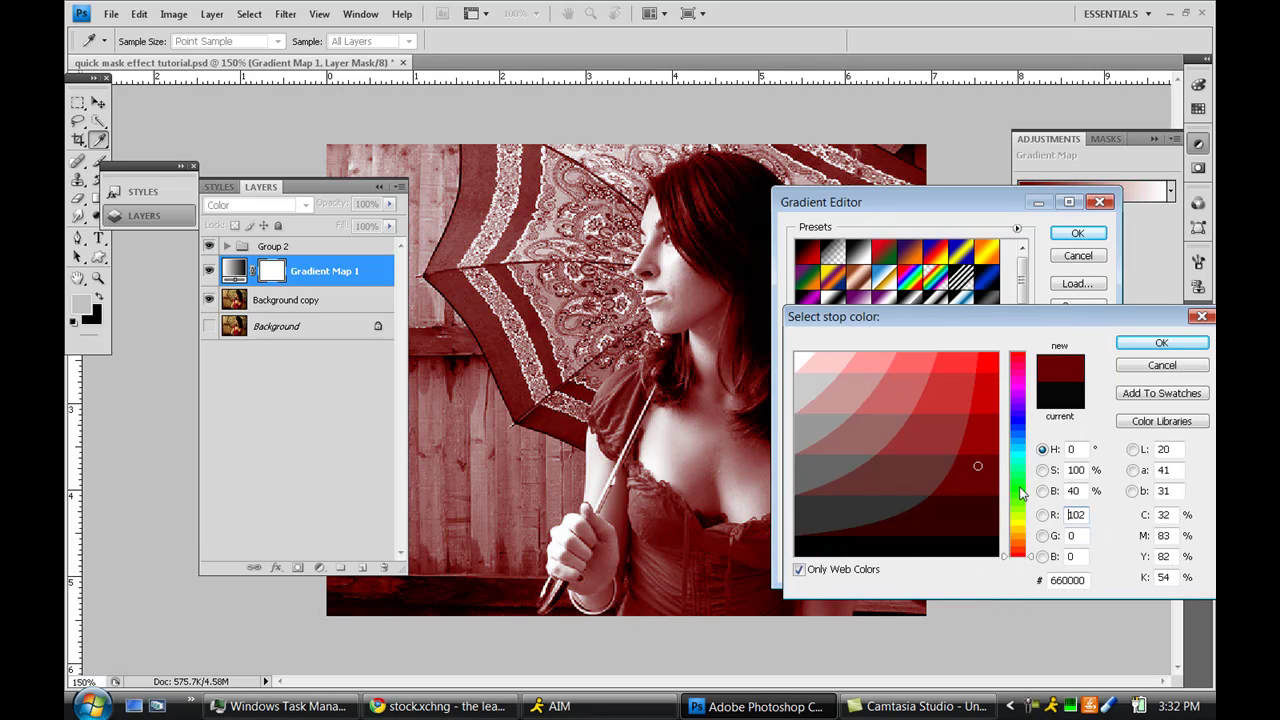
left_click_drag(1020, 490, 1018, 374)
left_click(990, 362)
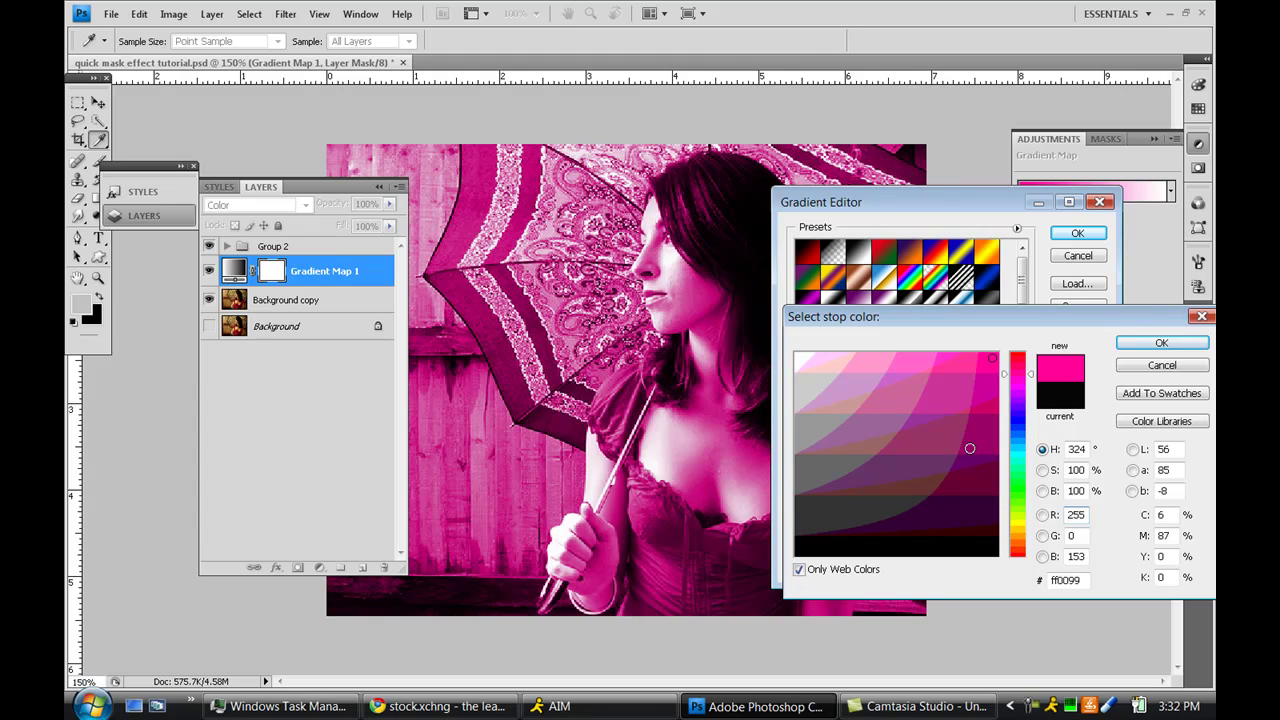
left_click(1132, 367)
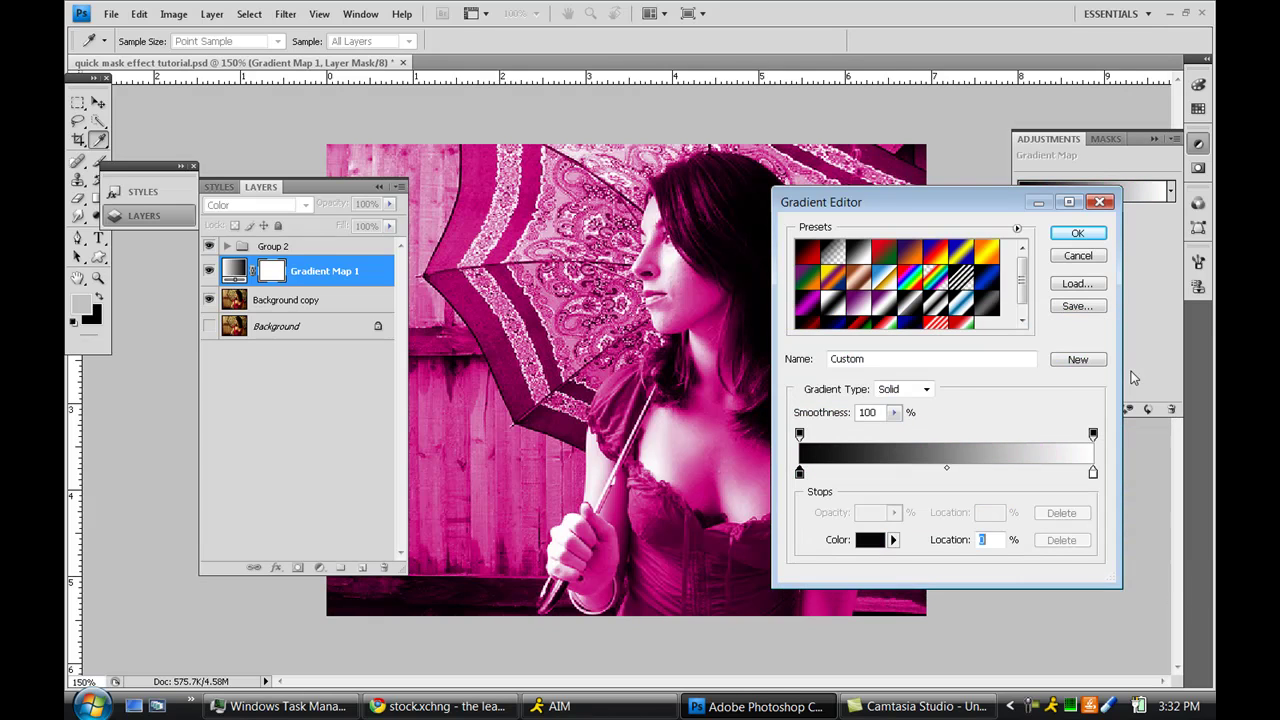
left_click(1093, 257)
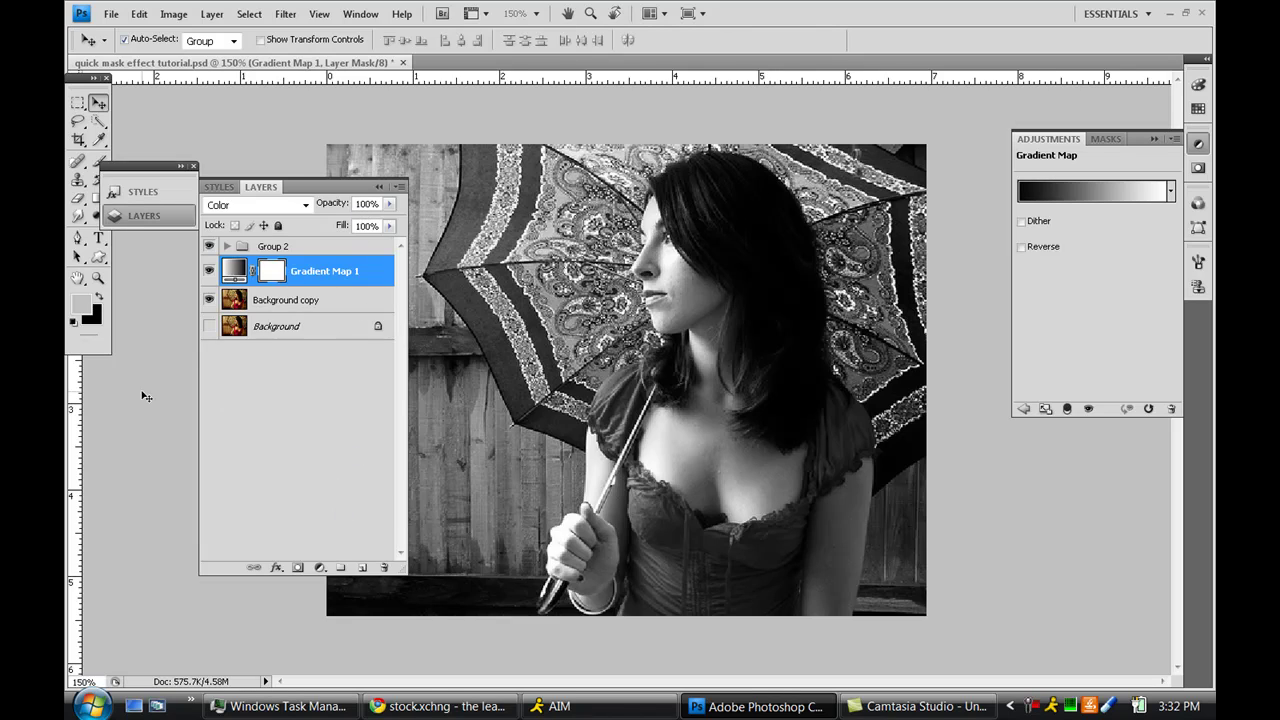
Add a new empty layer above the gradient map layer and switch to Quick Mask editing.
left_click(361, 568)
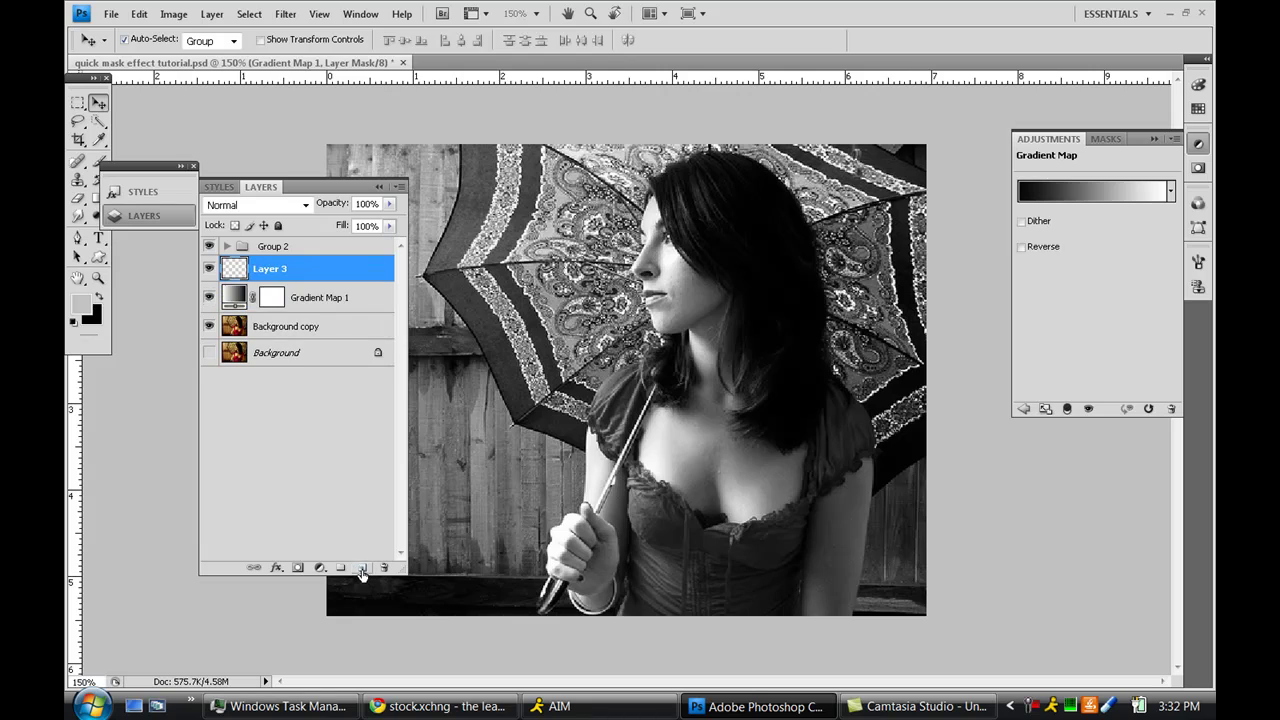
left_click(379, 187)
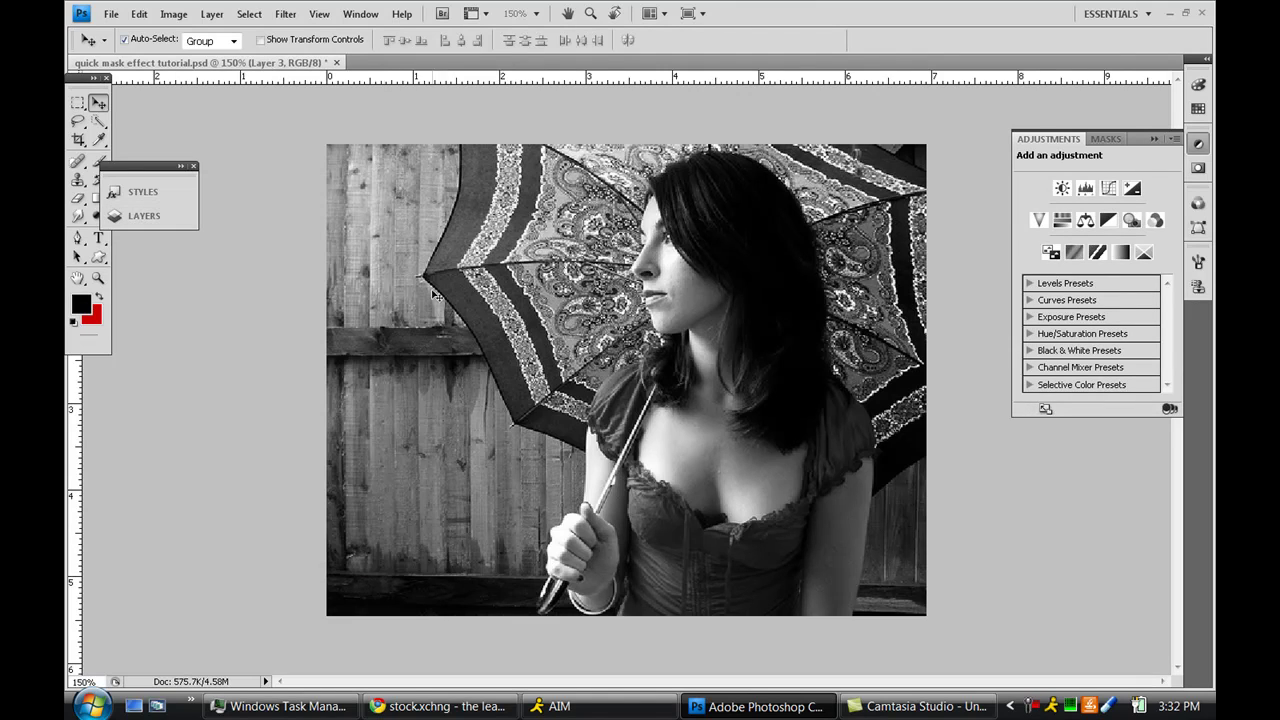
left_click(215, 14)
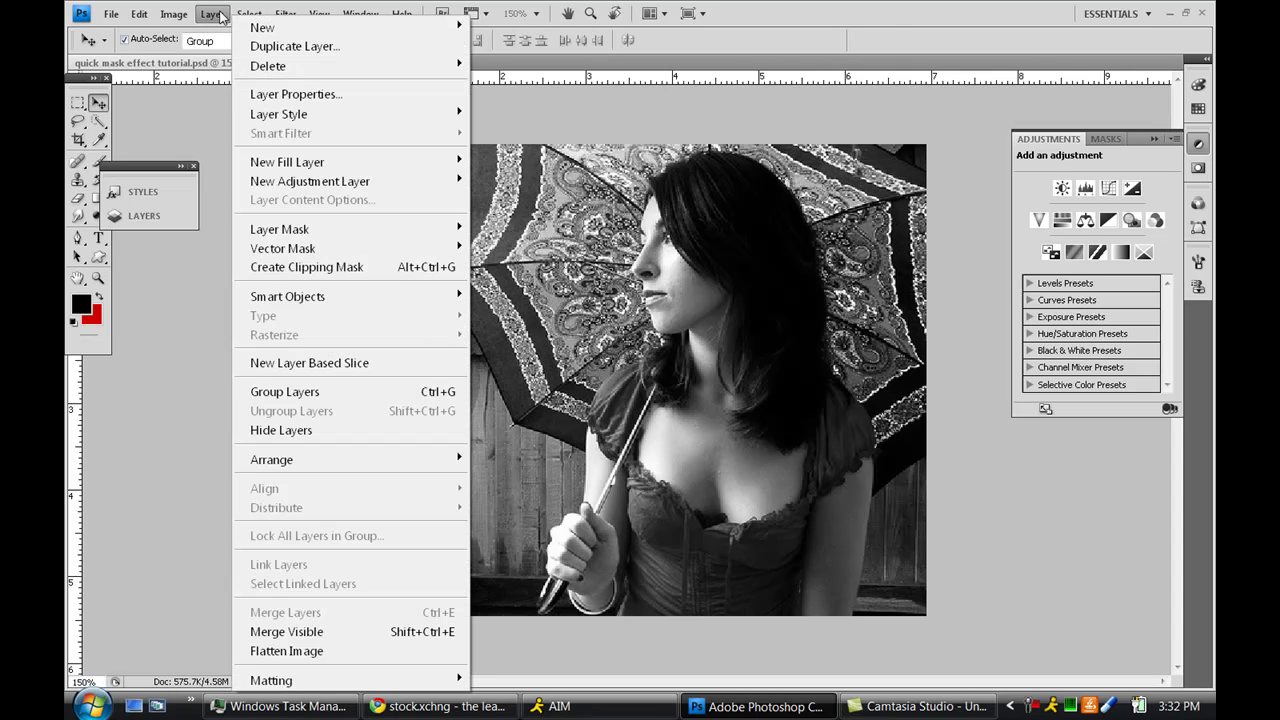
mouse_move(249, 14)
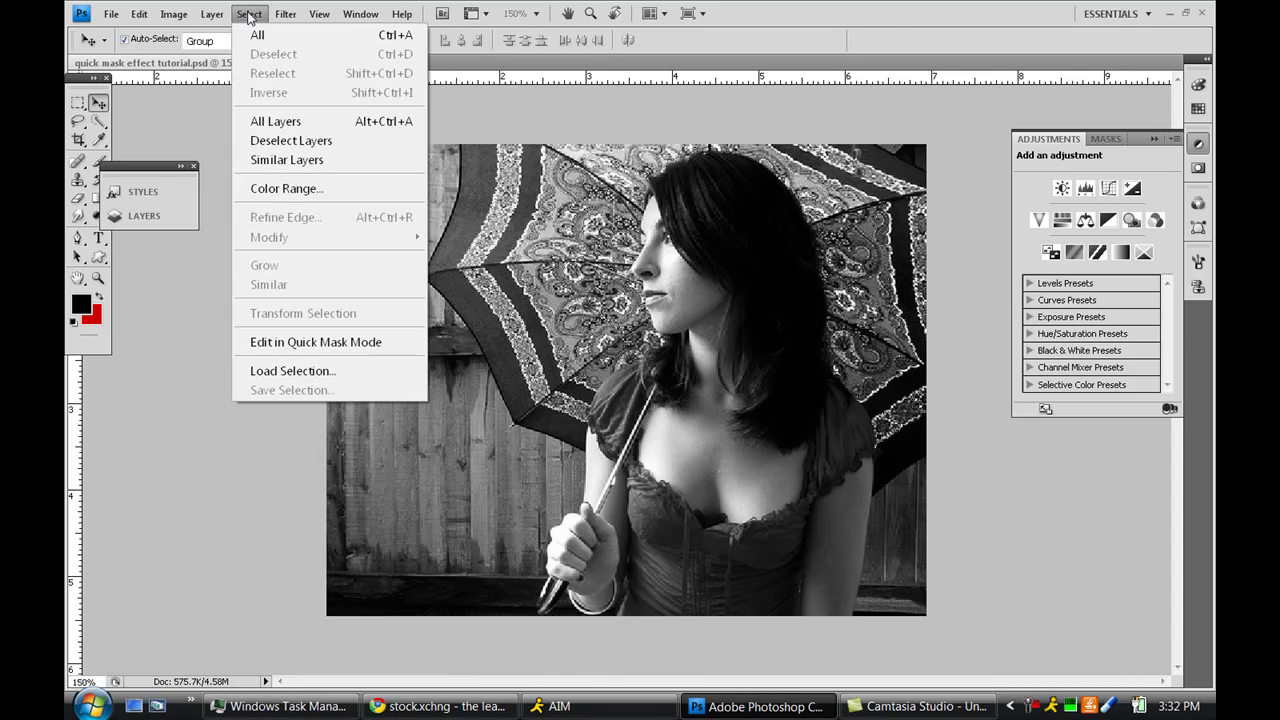
left_click(297, 344)
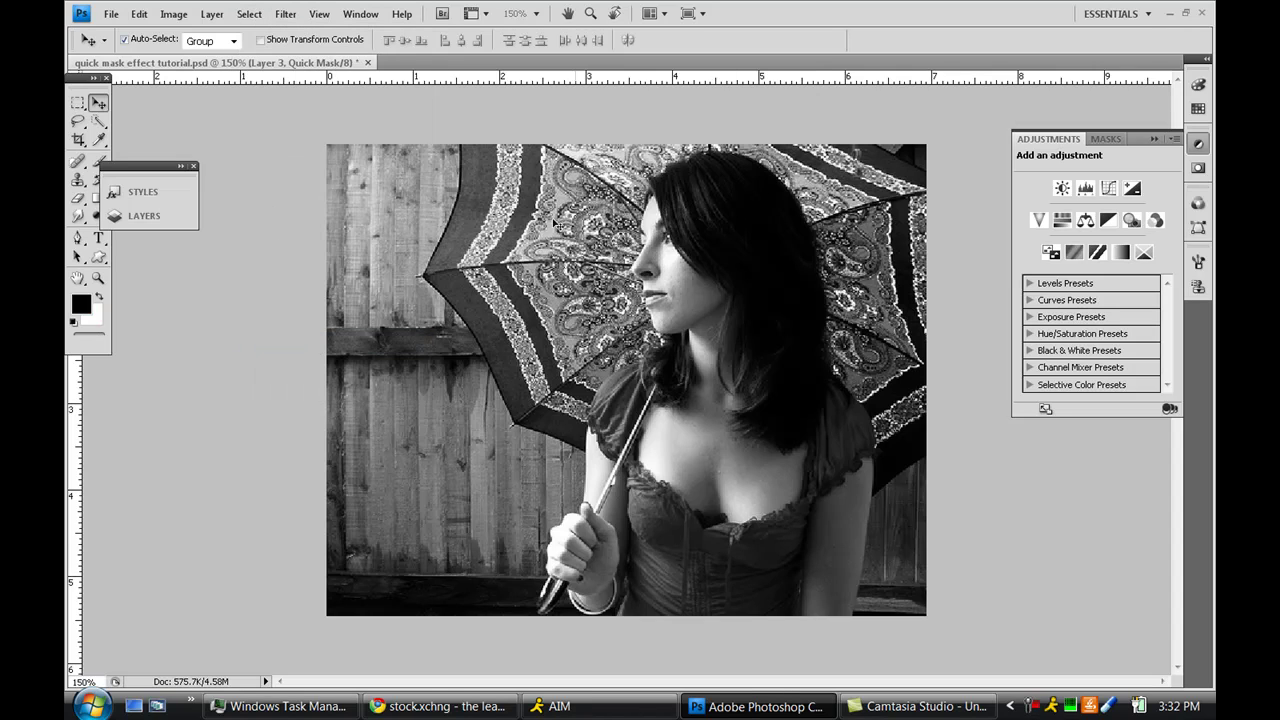
Paint the quick mask over the dress's bodice with a soft 22 px brush at 3% hardness.
left_click_drag(120, 167, 171, 153)
left_click(99, 161)
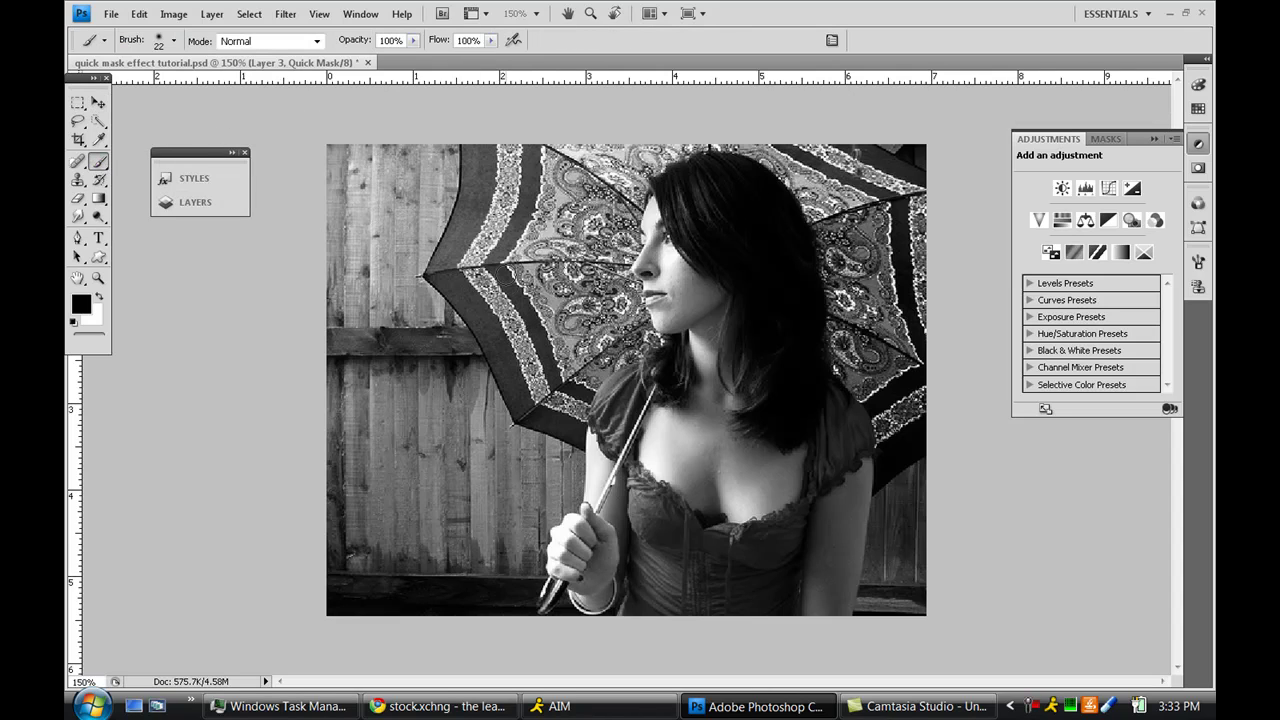
right_click(635, 495)
left_click_drag(787, 483, 740, 491)
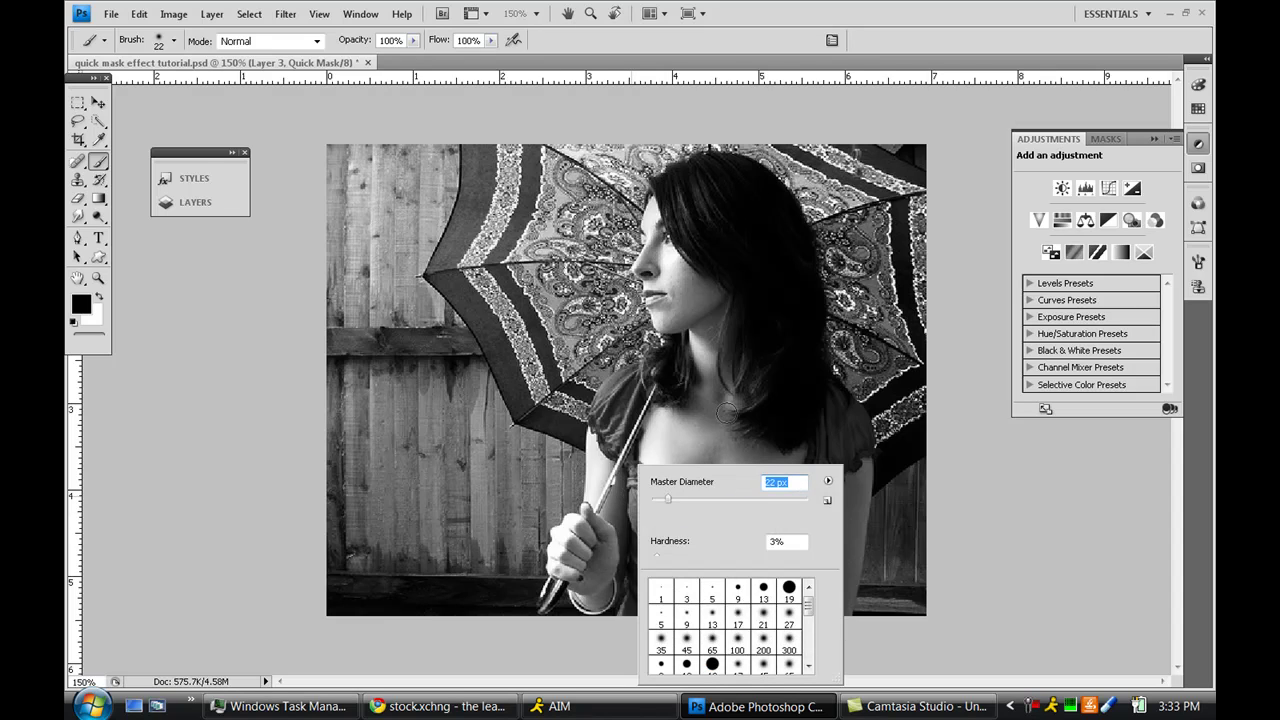
key("Return")
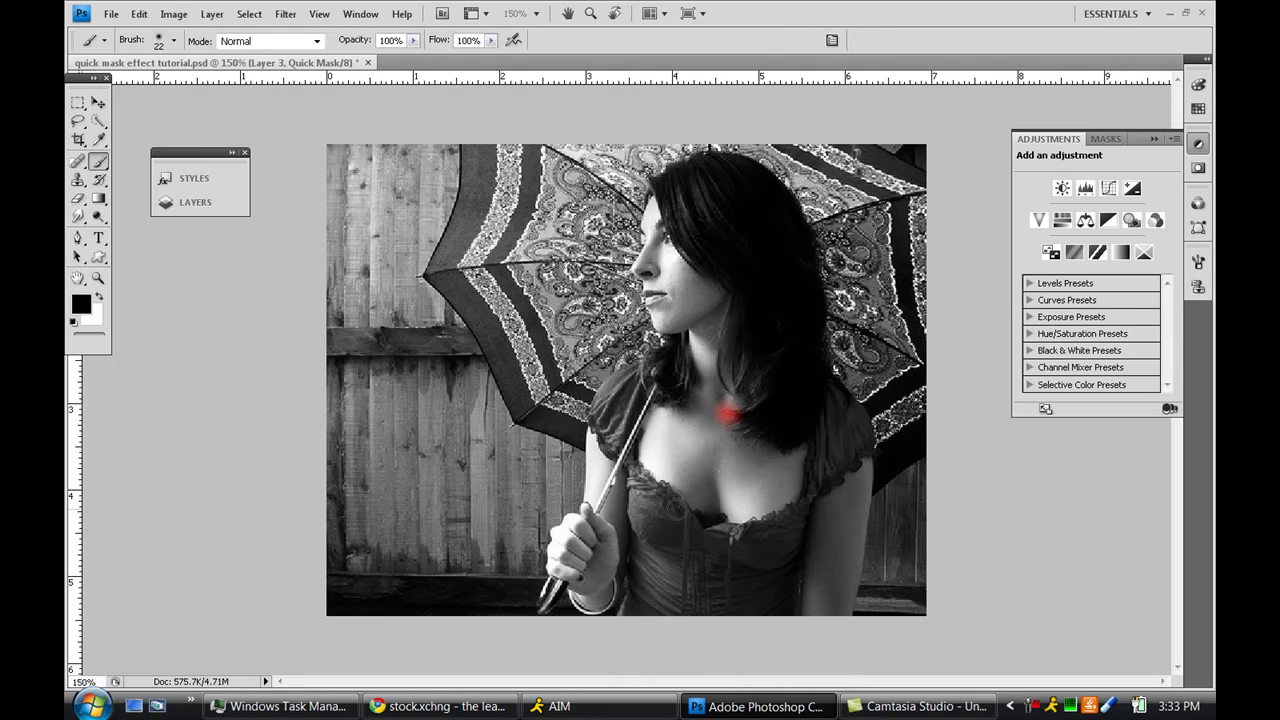
key("ctrl+z")
mouse_move(638, 499)
left_mouse_down()
mouse_move(644, 548)
mouse_move(666, 497)
mouse_move(714, 538)
mouse_move(762, 534)
mouse_move(791, 512)
mouse_move(800, 540)
mouse_move(796, 600)
mouse_move(650, 621)
mouse_move(628, 604)
mouse_move(632, 572)
mouse_move(680, 540)
mouse_move(654, 517)
mouse_move(770, 540)
mouse_move(775, 578)
mouse_move(772, 592)
mouse_move(705, 595)
mouse_move(695, 562)
mouse_move(662, 556)
mouse_move(648, 605)
left_mouse_up()
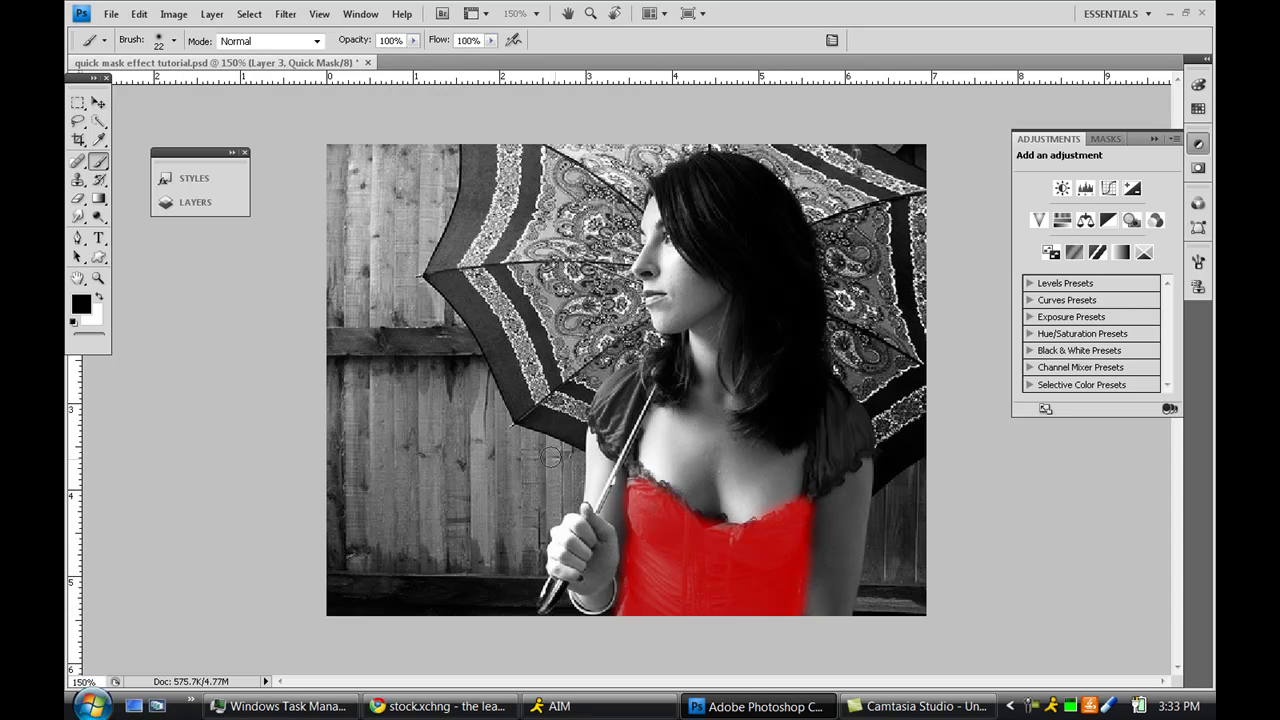
Brush a stray mask stroke across the fence and hand, and remove it with the Eraser.
mouse_move(633, 551)
left_mouse_down()
mouse_move(496, 467)
mouse_move(630, 572)
left_mouse_up()
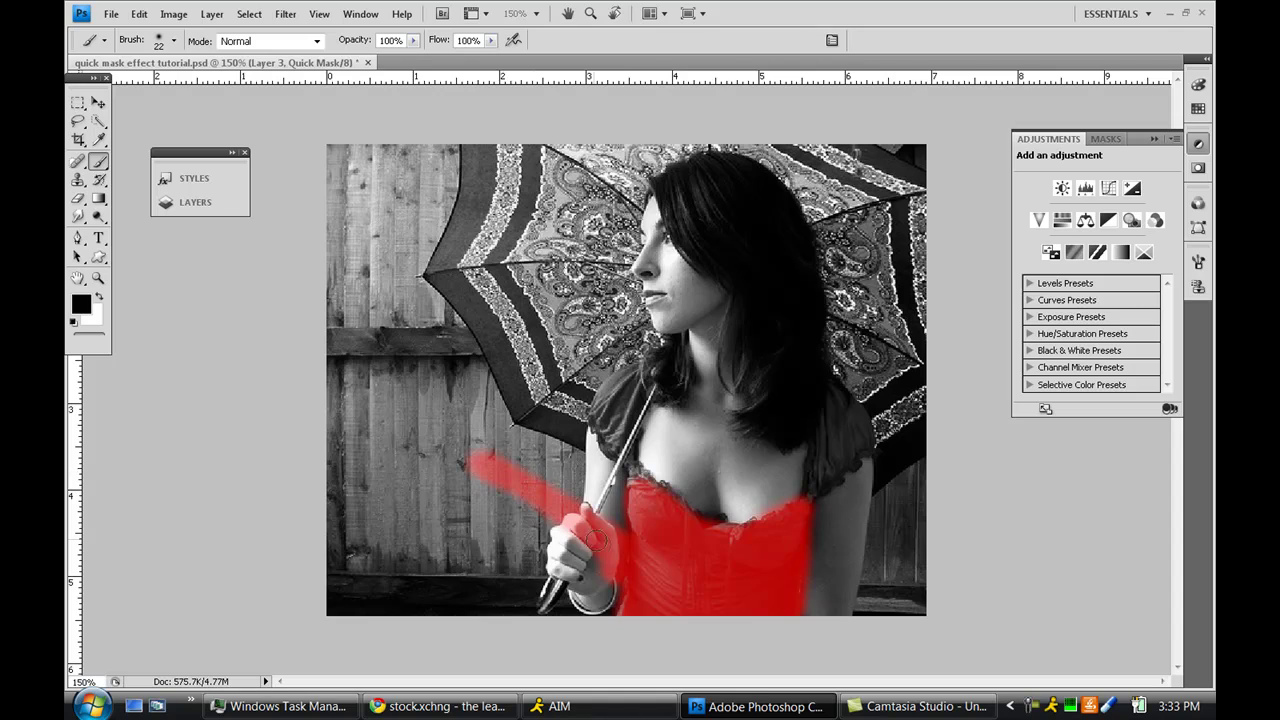
left_click(78, 197)
mouse_move(543, 530)
left_mouse_down()
mouse_move(480, 472)
mouse_move(532, 452)
mouse_move(590, 482)
mouse_move(580, 602)
mouse_move(566, 552)
mouse_move(584, 545)
left_mouse_up()
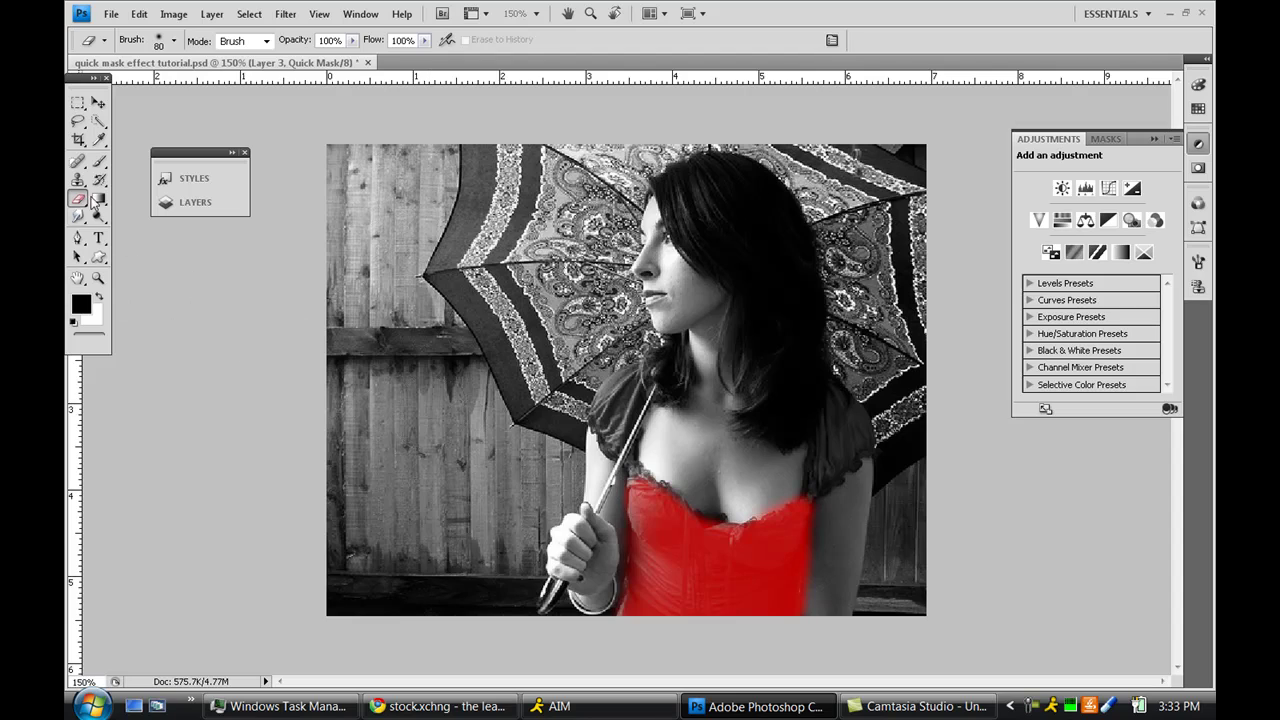
Extend the quick mask with the Brush over the bodice's upper edge, the straps and both sleeves.
left_click(98, 161)
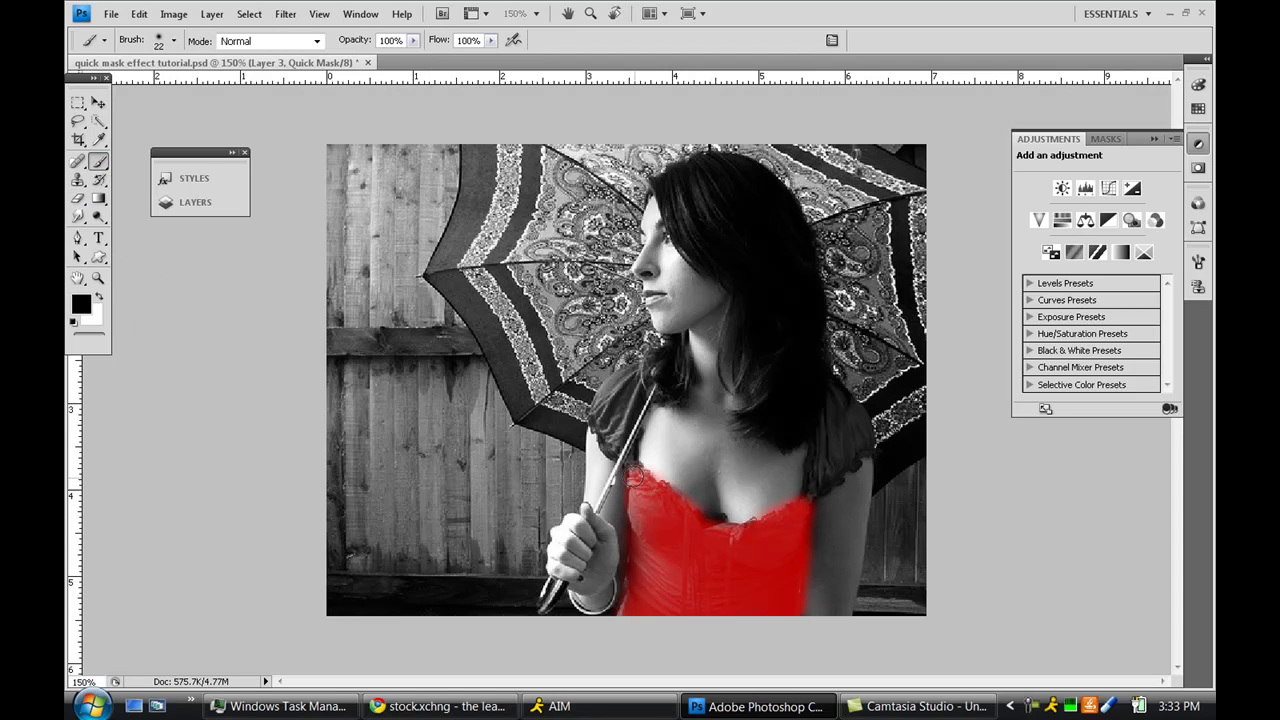
mouse_move(633, 474)
left_mouse_down()
mouse_move(640, 366)
mouse_move(601, 400)
left_mouse_up()
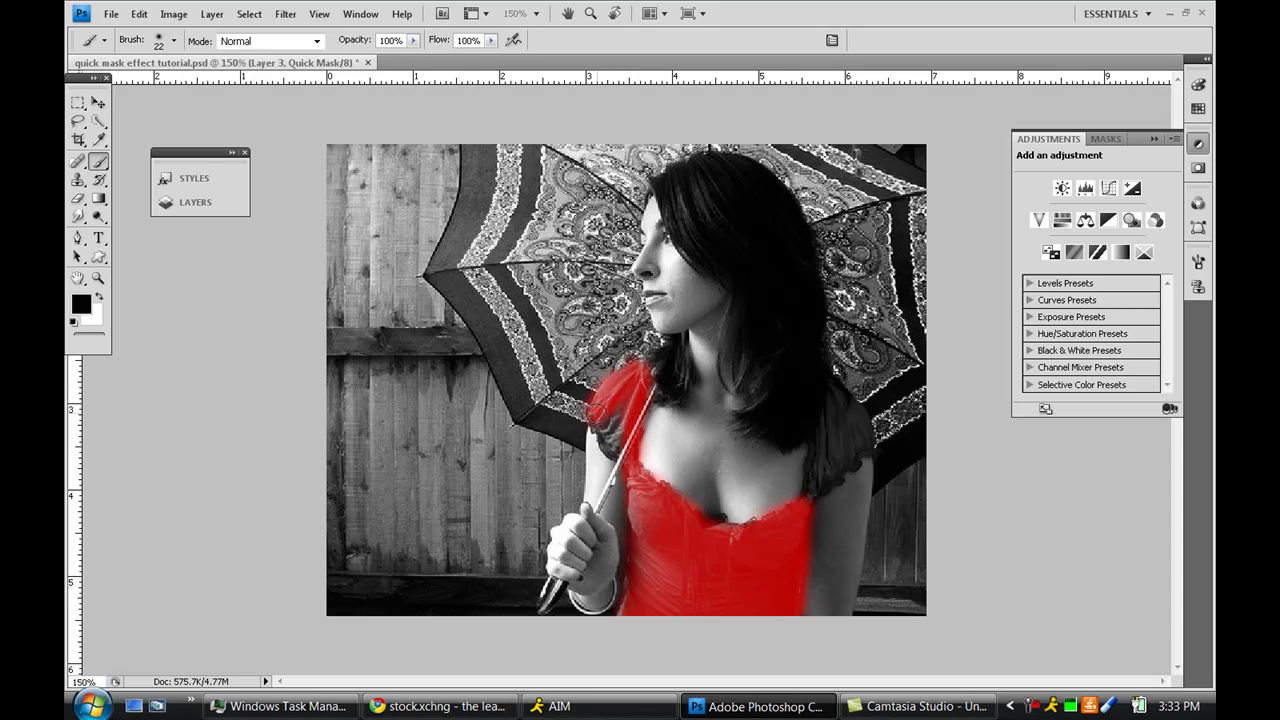
left_click_drag(618, 444, 606, 444)
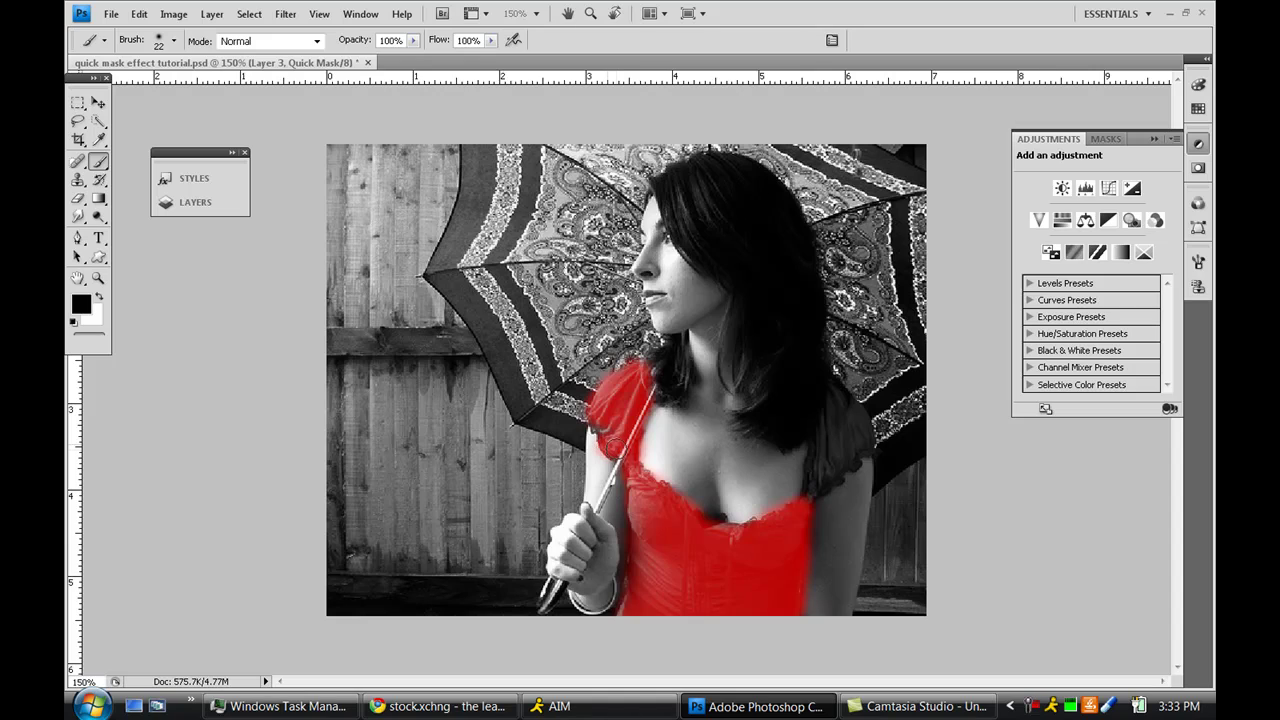
mouse_move(835, 424)
left_mouse_down()
mouse_move(834, 386)
mouse_move(863, 420)
mouse_move(845, 470)
mouse_move(866, 450)
mouse_move(807, 498)
mouse_move(820, 417)
mouse_move(834, 412)
mouse_move(849, 460)
left_mouse_up()
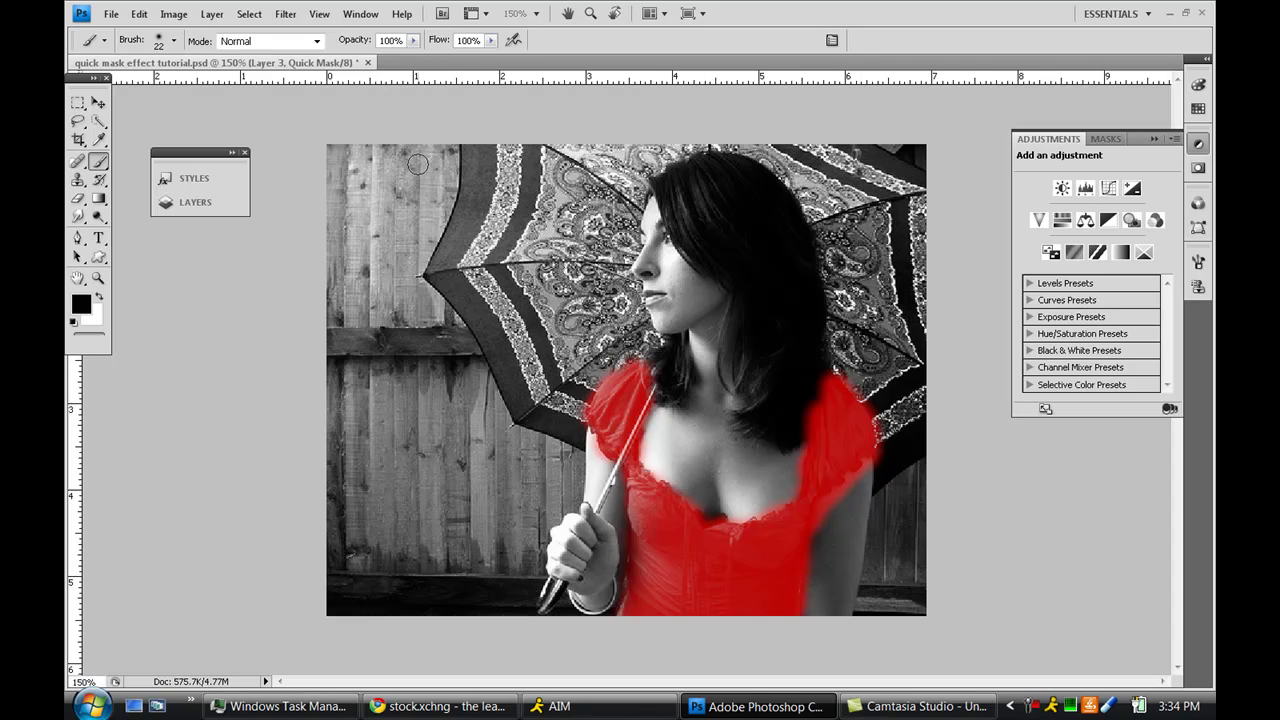
Load the Layer 3 Transparency channel, inverted, as a new selection and show the layer list.
left_click(249, 13)
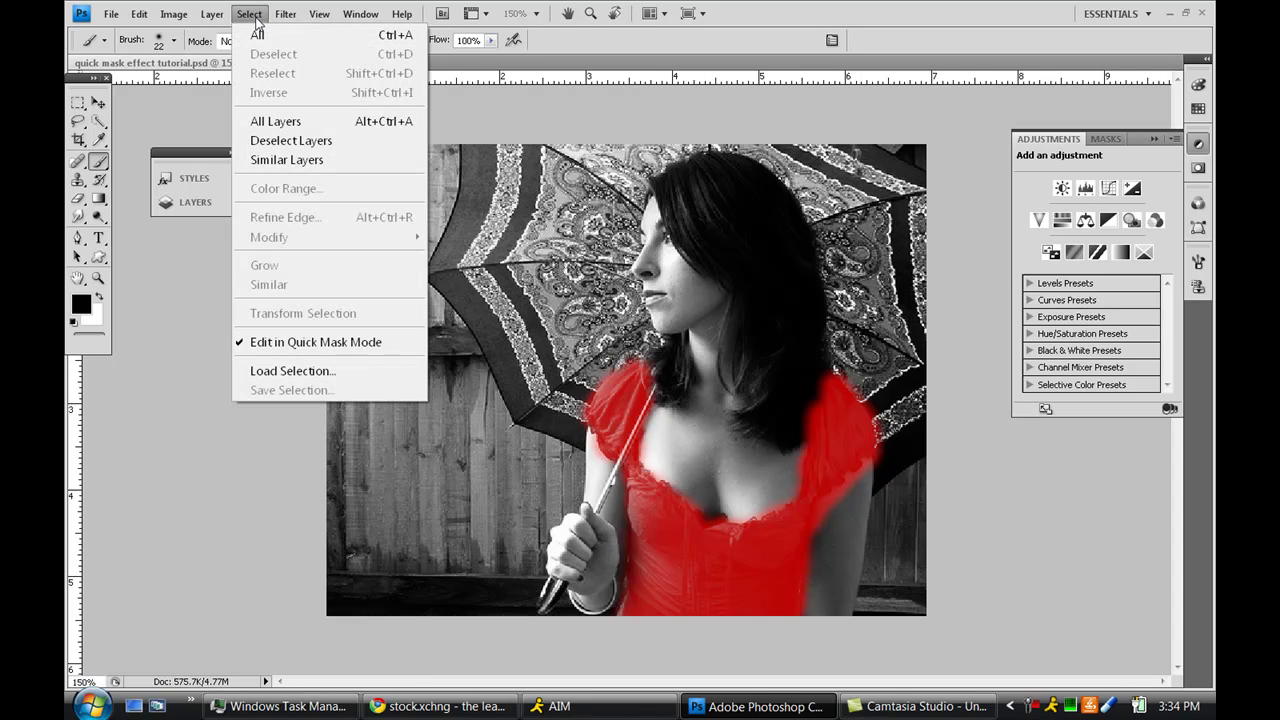
left_click(309, 372)
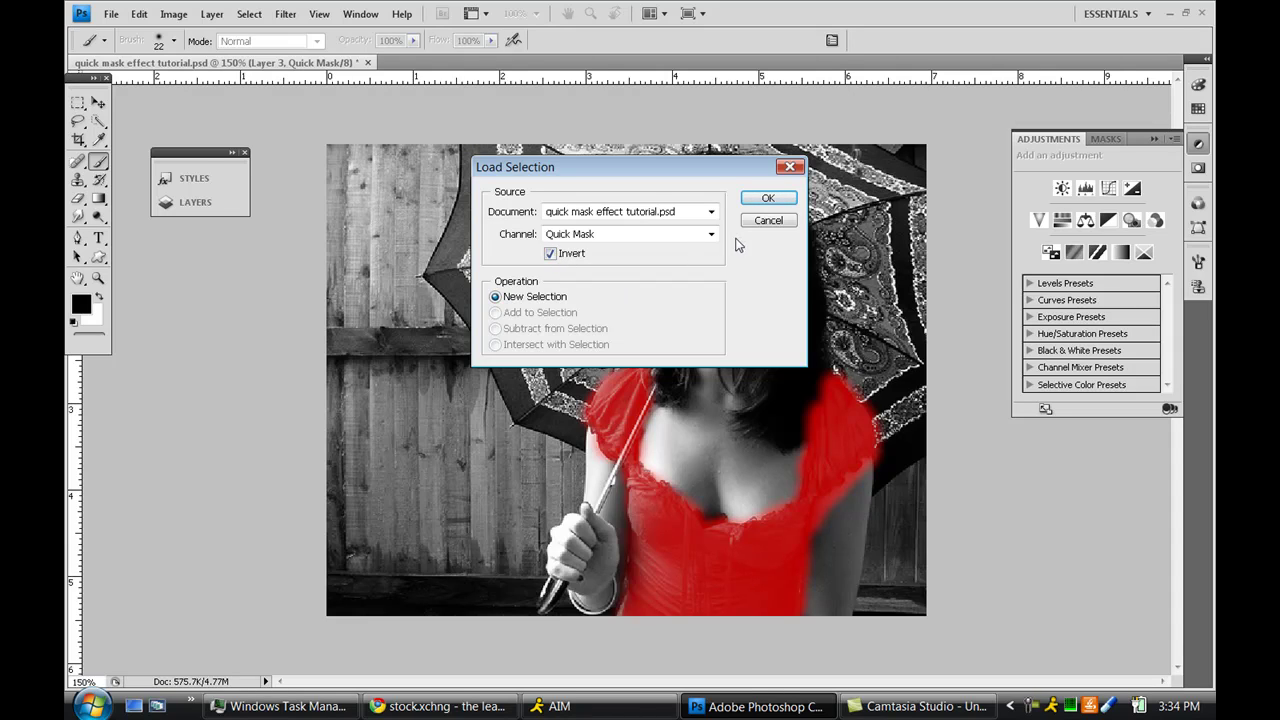
left_click(711, 212)
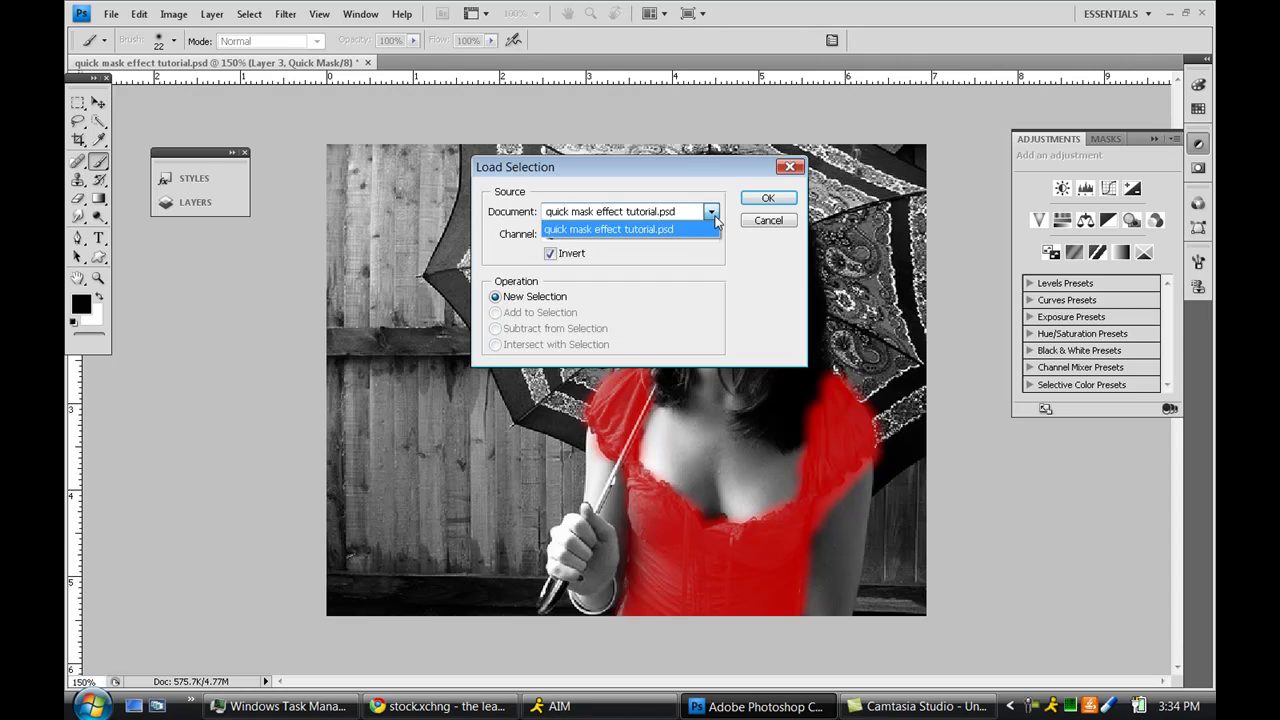
left_click(713, 218)
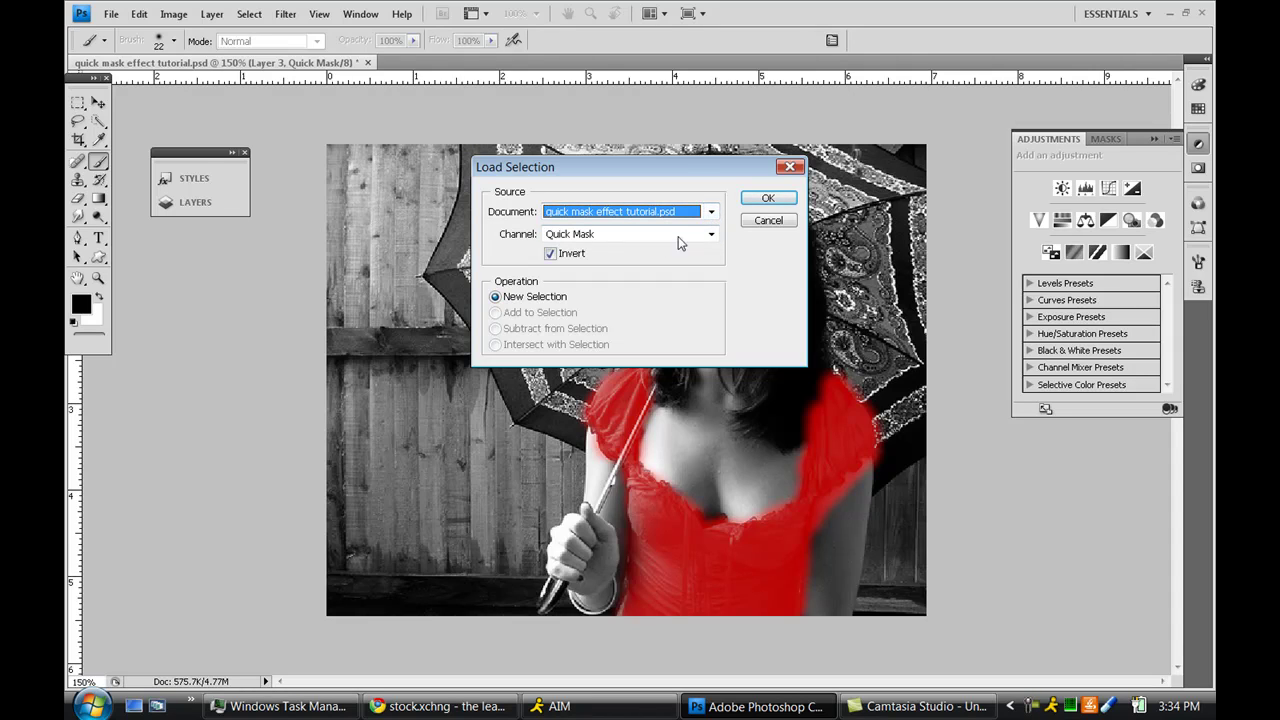
left_click(710, 234)
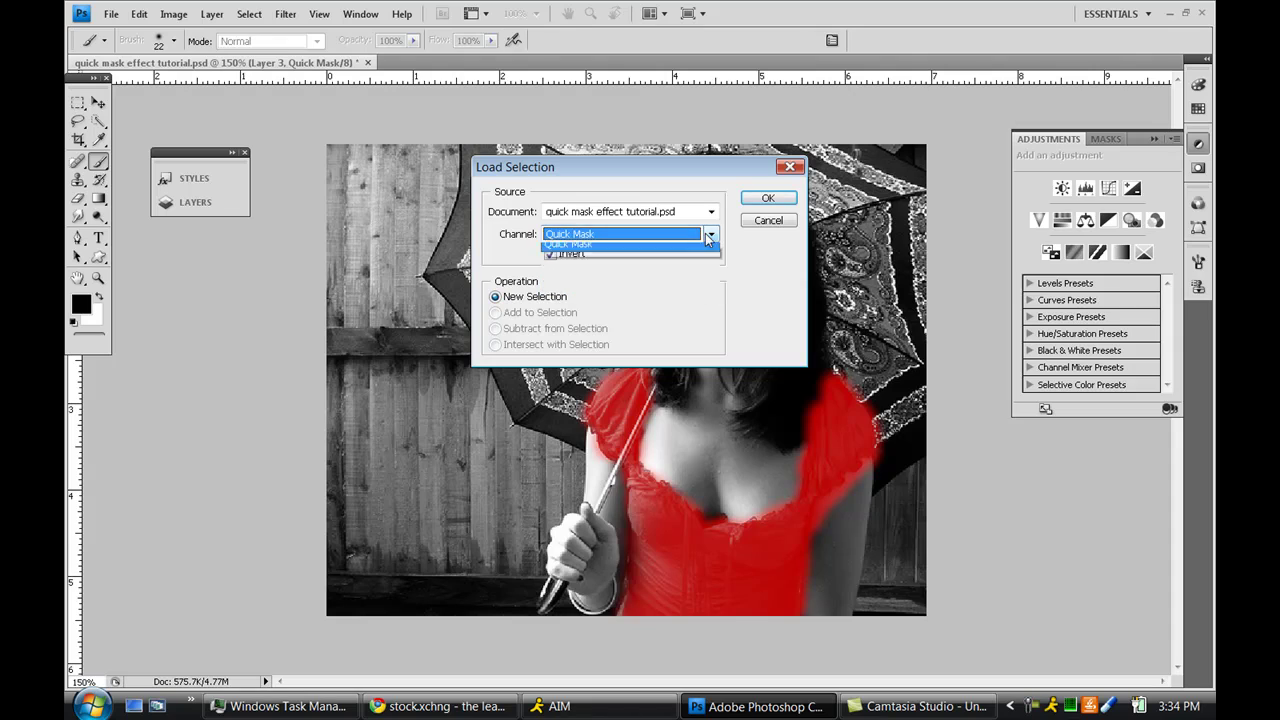
left_click(709, 234)
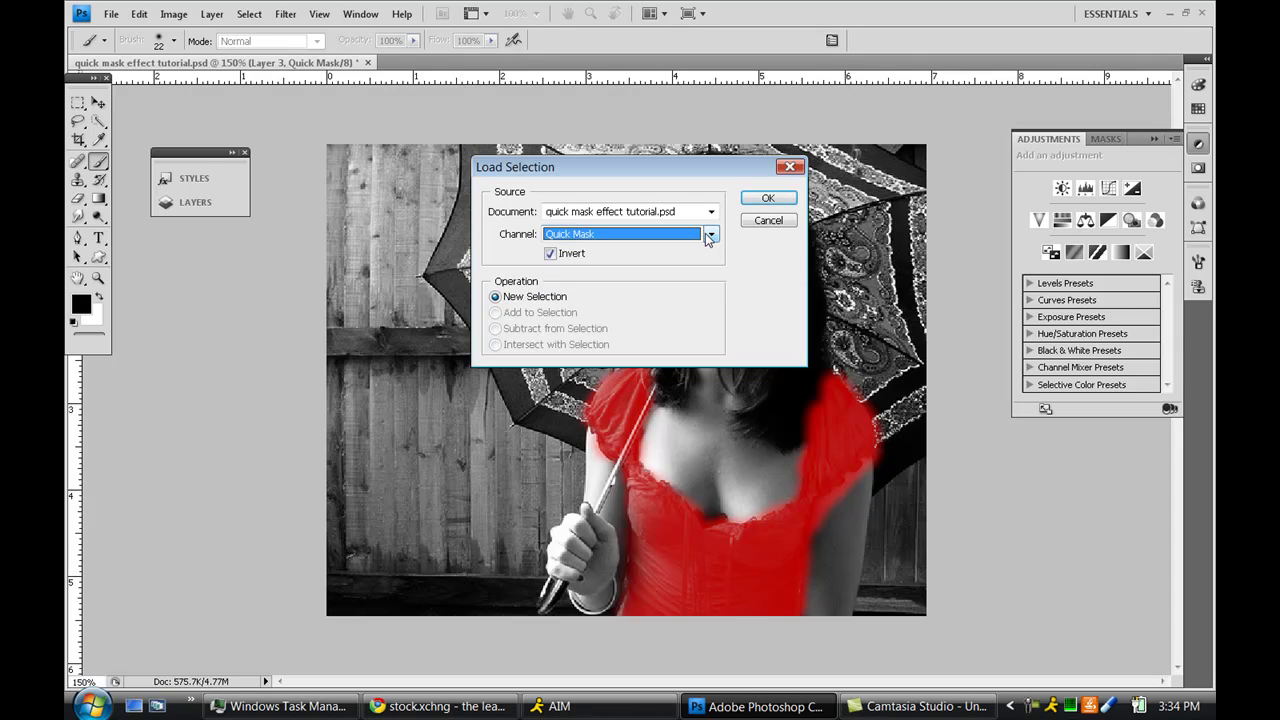
left_click(711, 235)
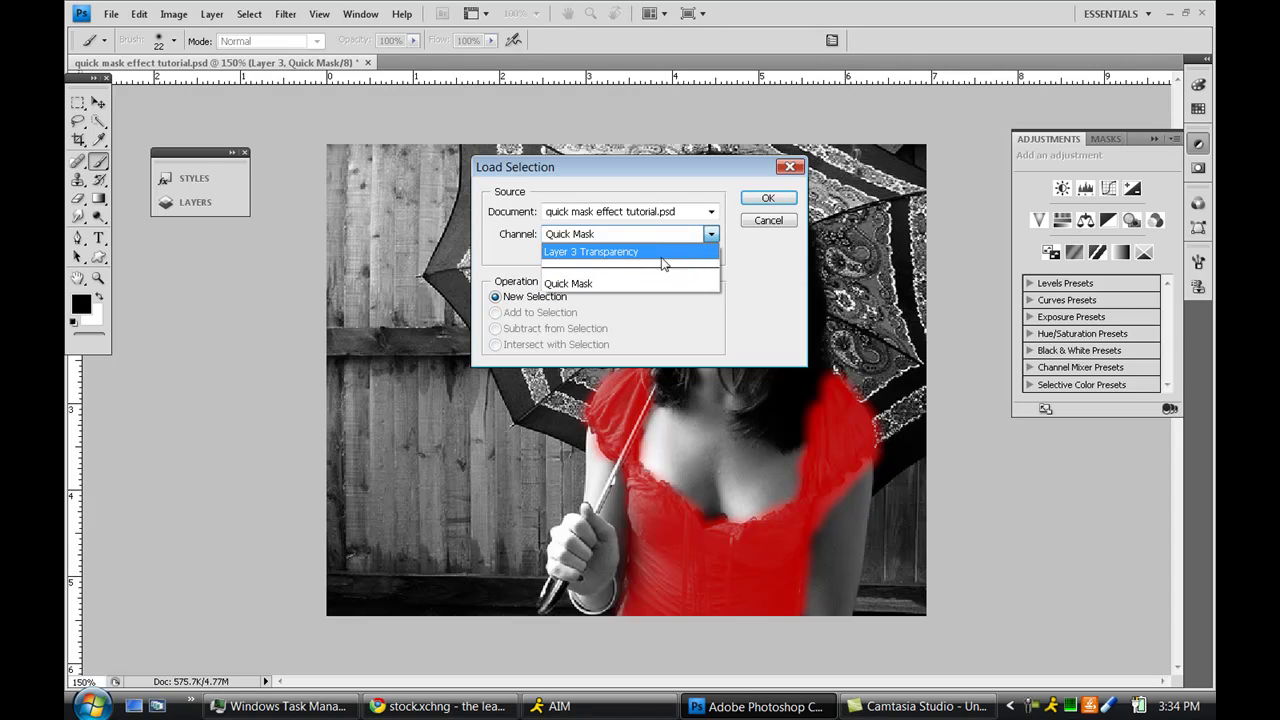
left_click(630, 254)
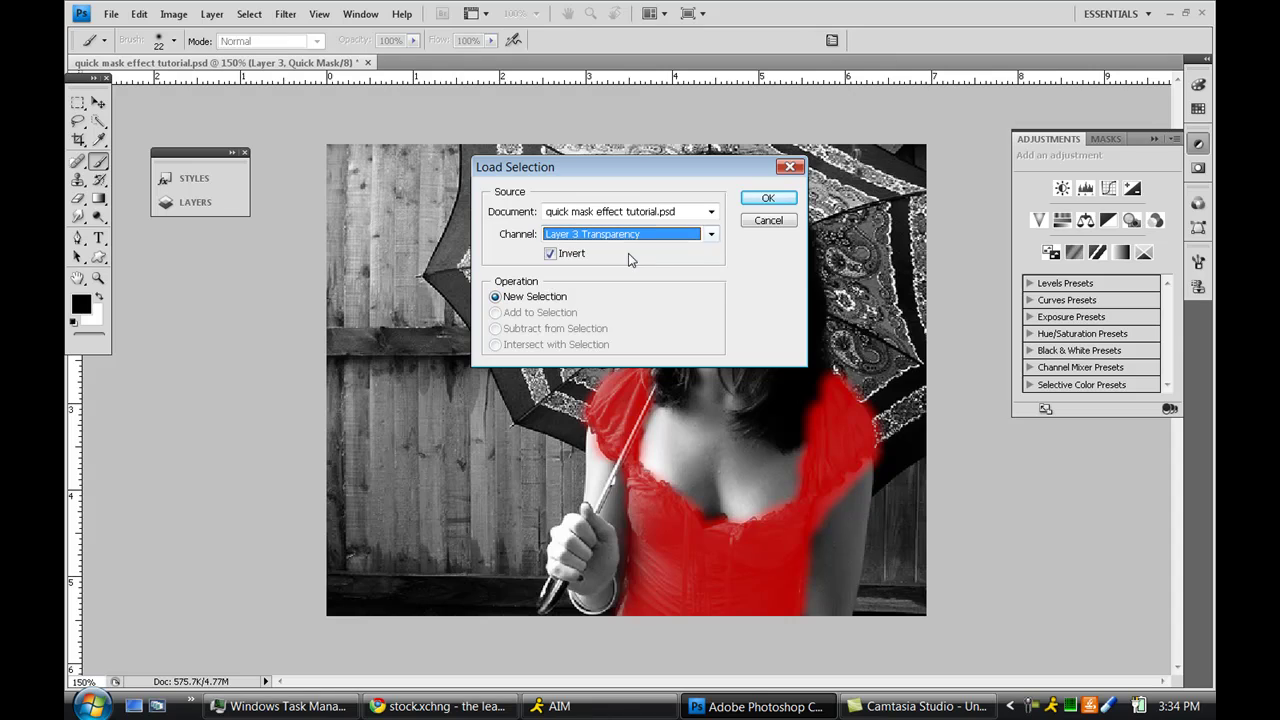
left_click(190, 203)
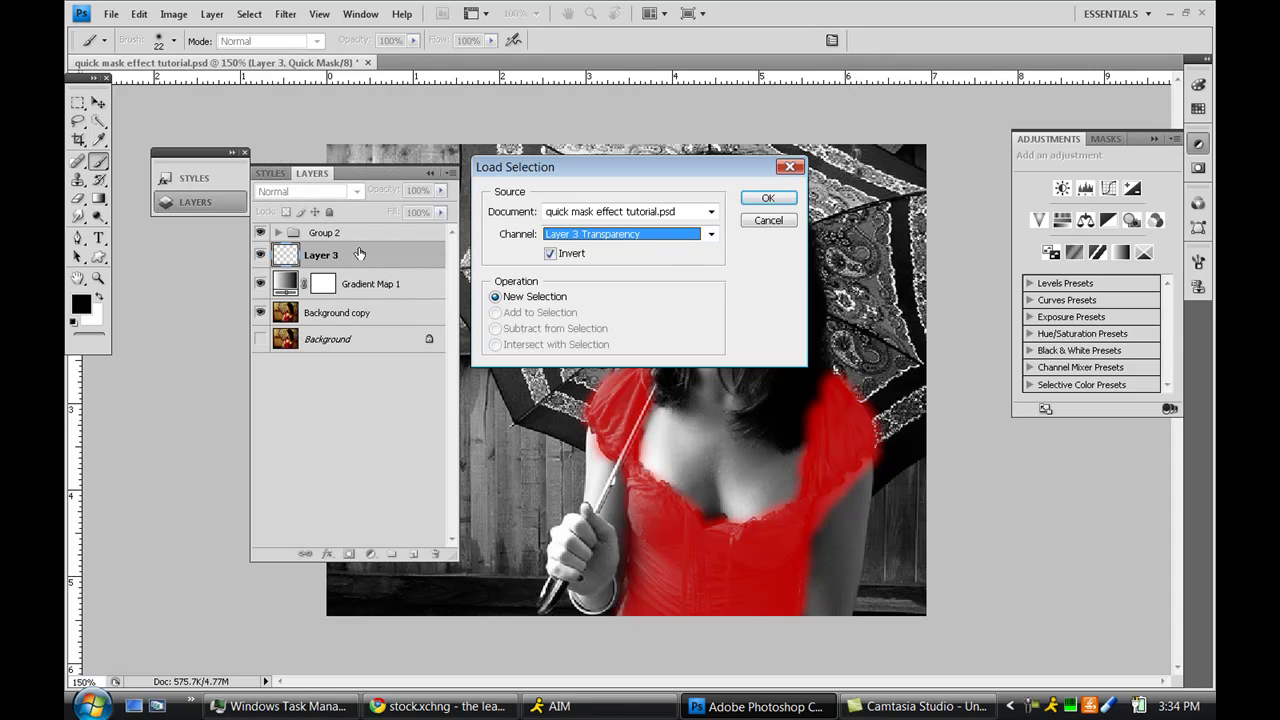
left_click(220, 207)
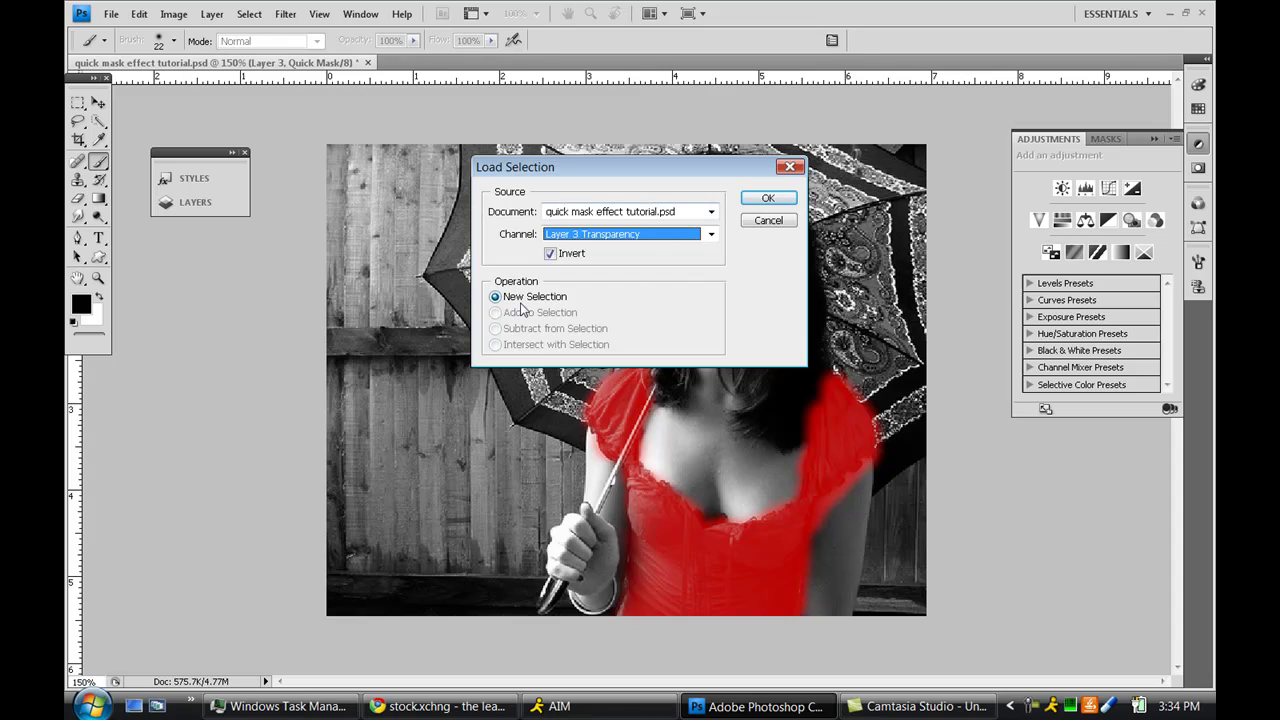
left_click(767, 198)
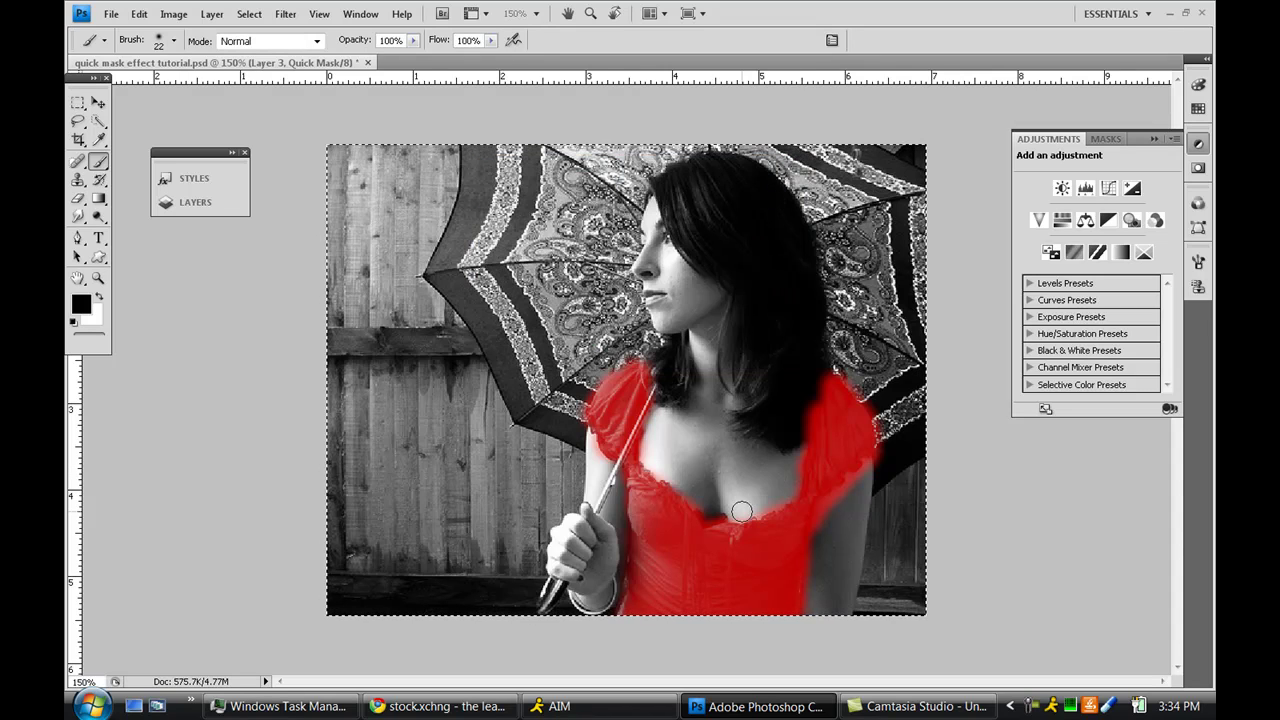
left_click(195, 202)
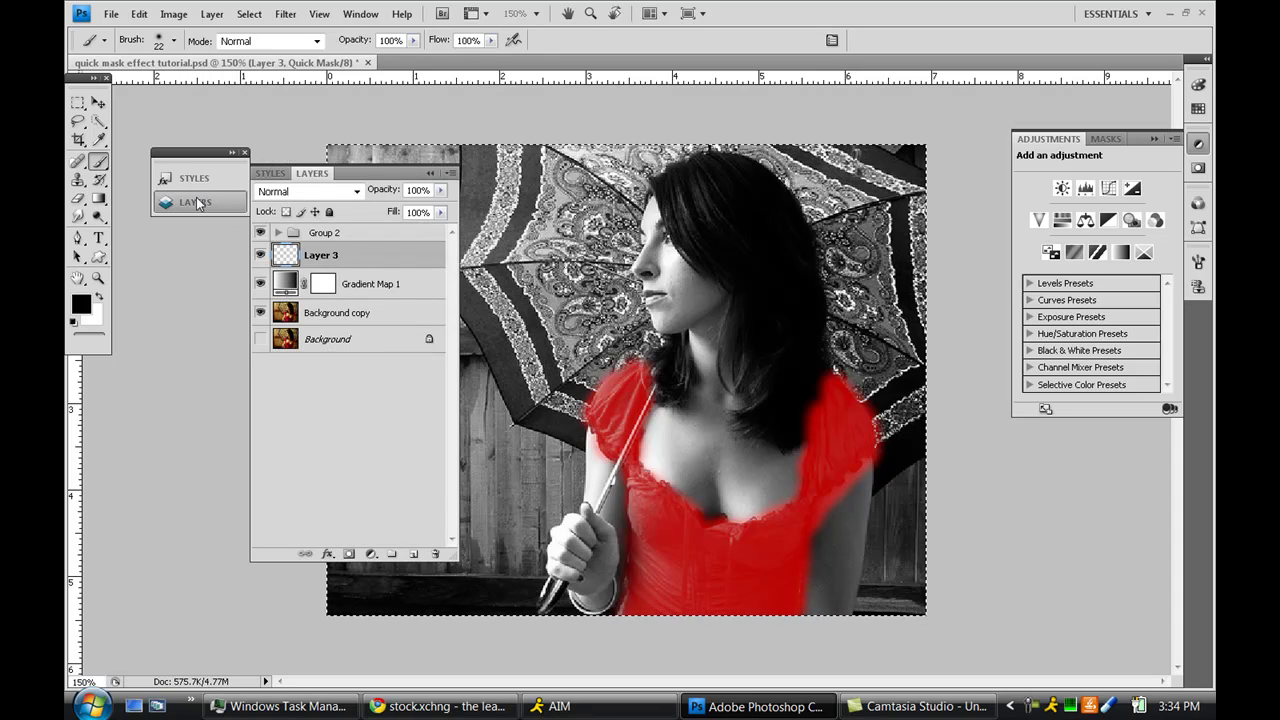
Undo the last selection load, and load the Quick Mask channel as a new selection and invert it.
left_click(158, 72)
left_click(139, 13)
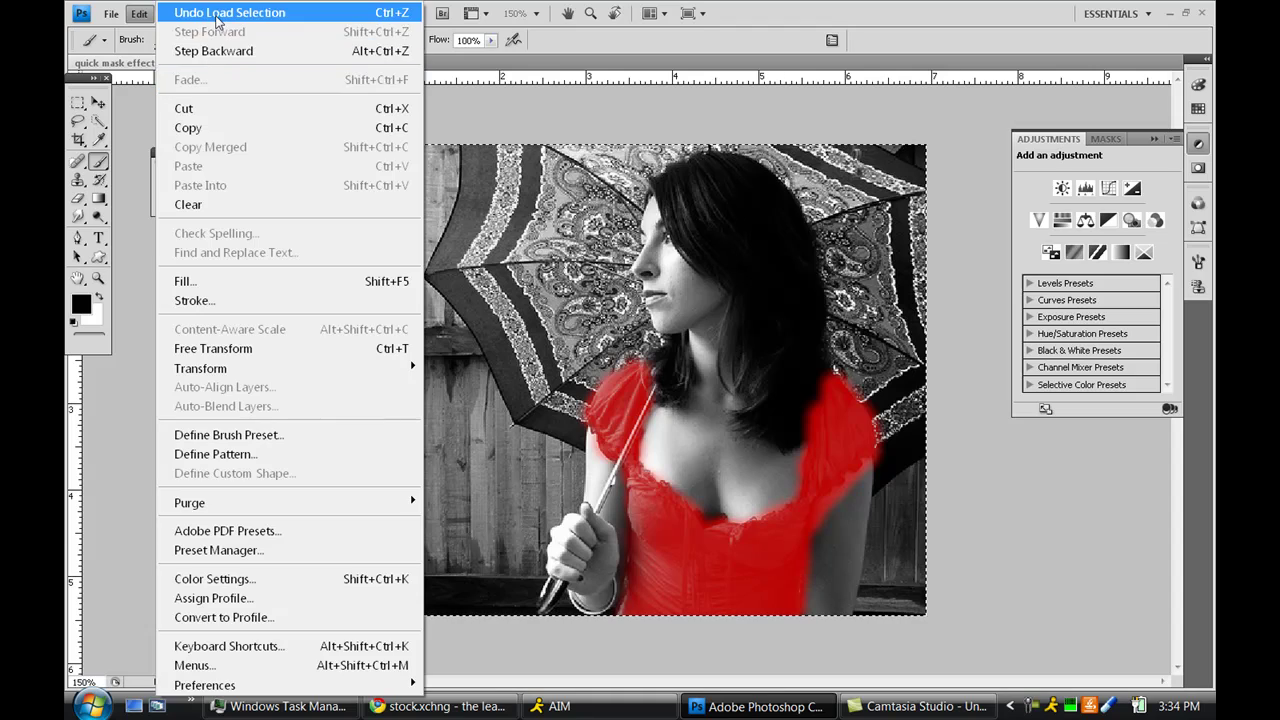
left_click(220, 14)
left_click(249, 13)
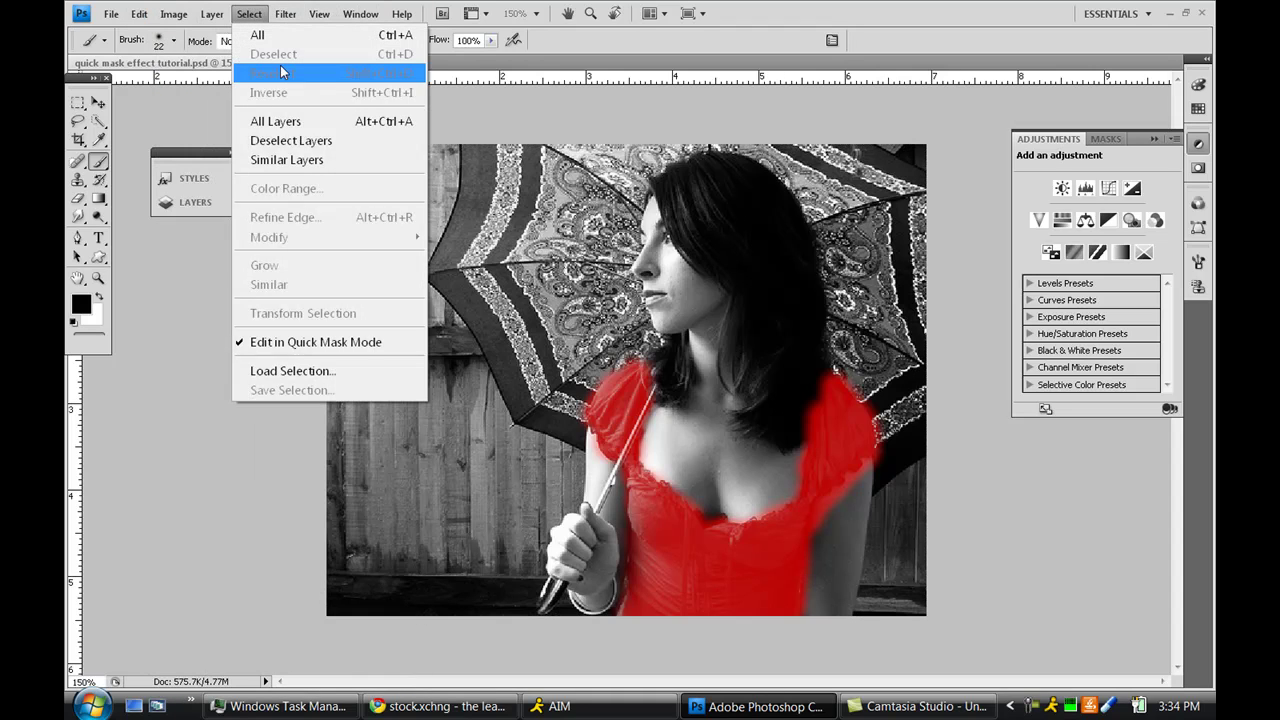
left_click(335, 368)
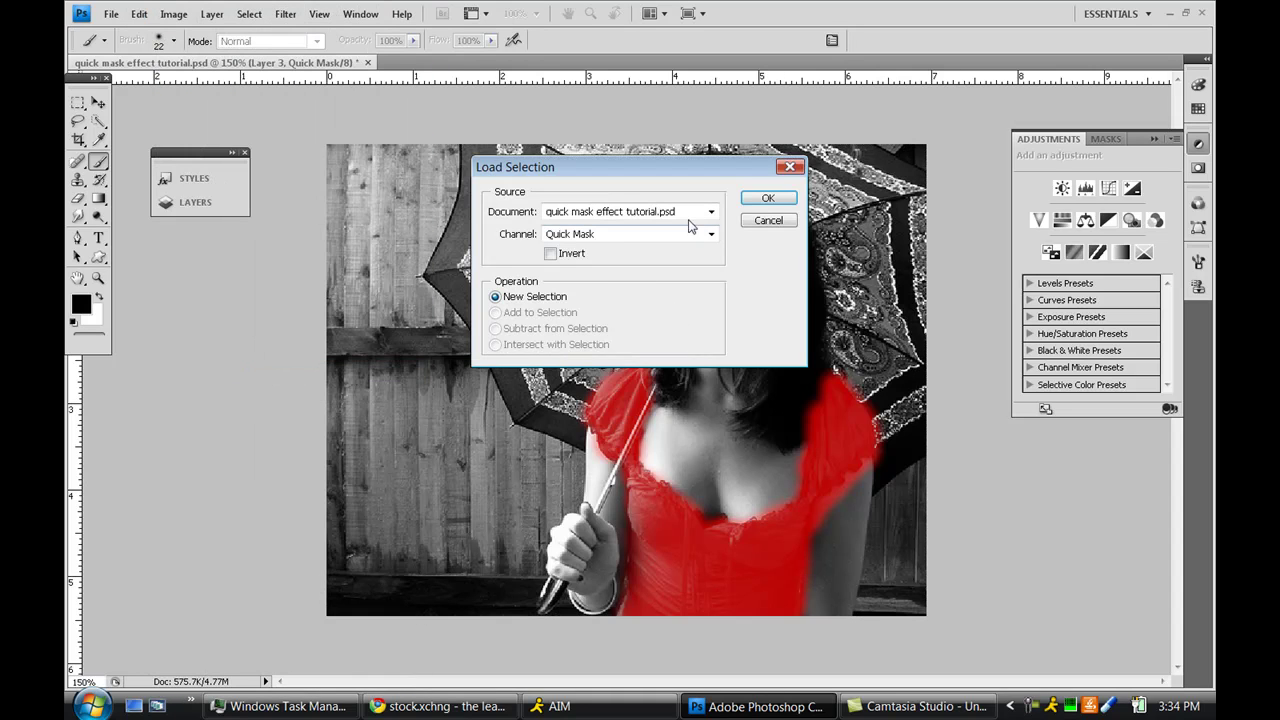
left_click(766, 197)
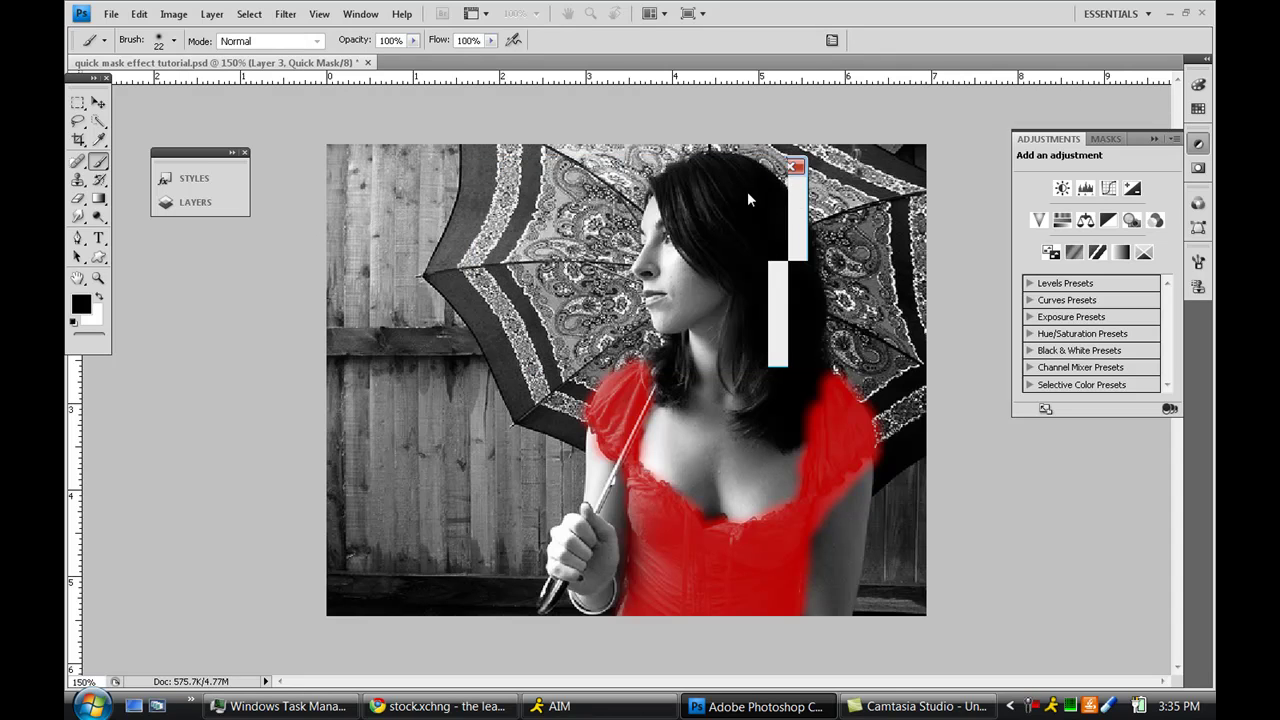
left_click(220, 205)
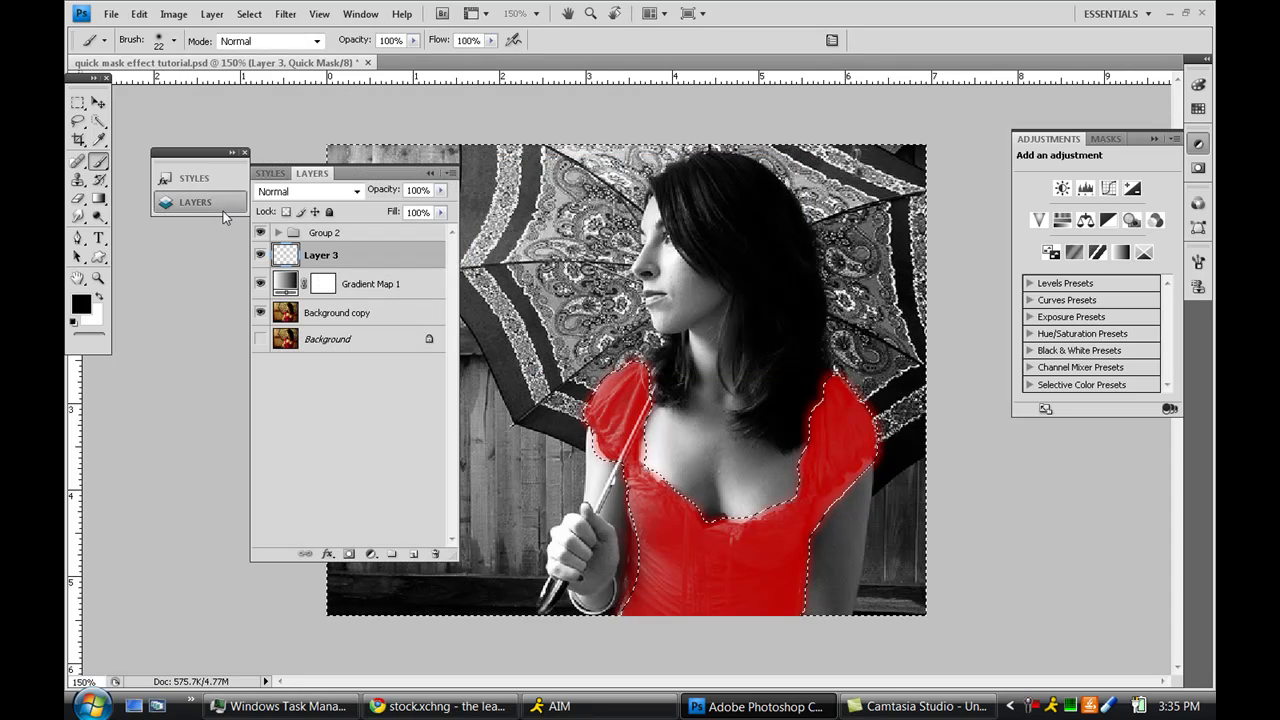
left_click(222, 210)
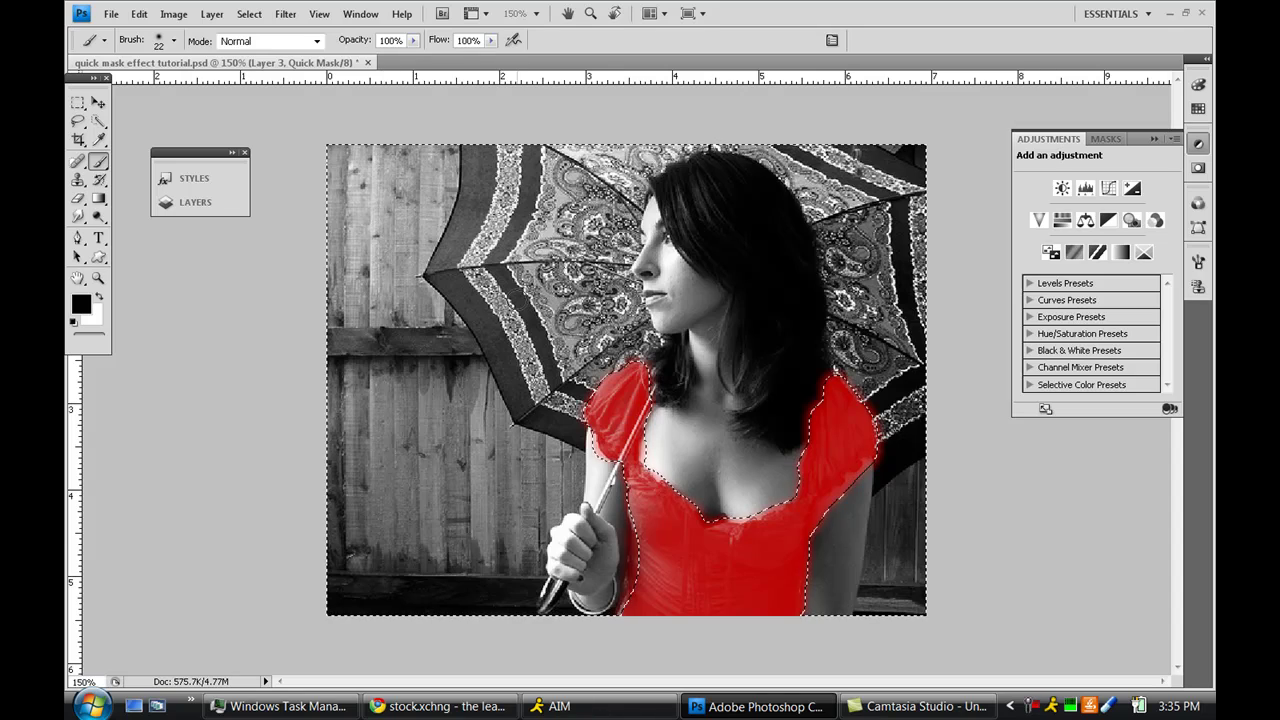
key("ctrl+shift+i")
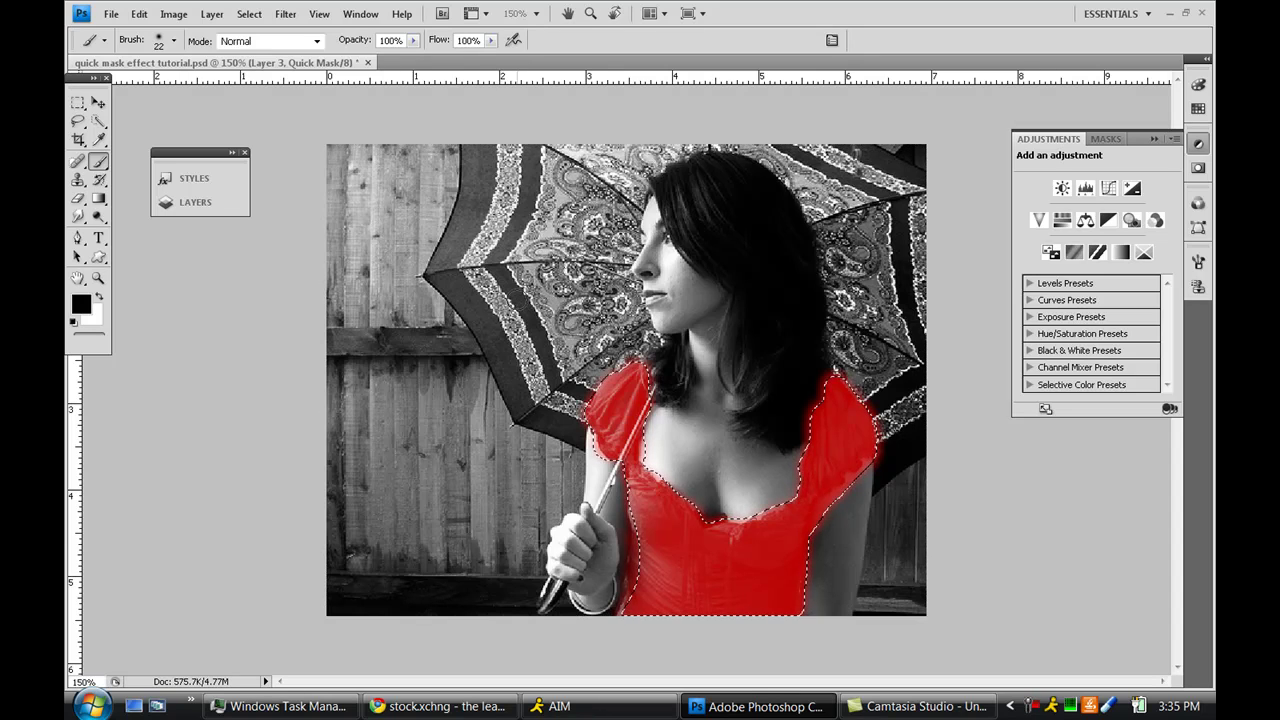
Activate the Paint Bucket and leave Quick Mask mode with Layer 3 as the active layer.
left_click(217, 204)
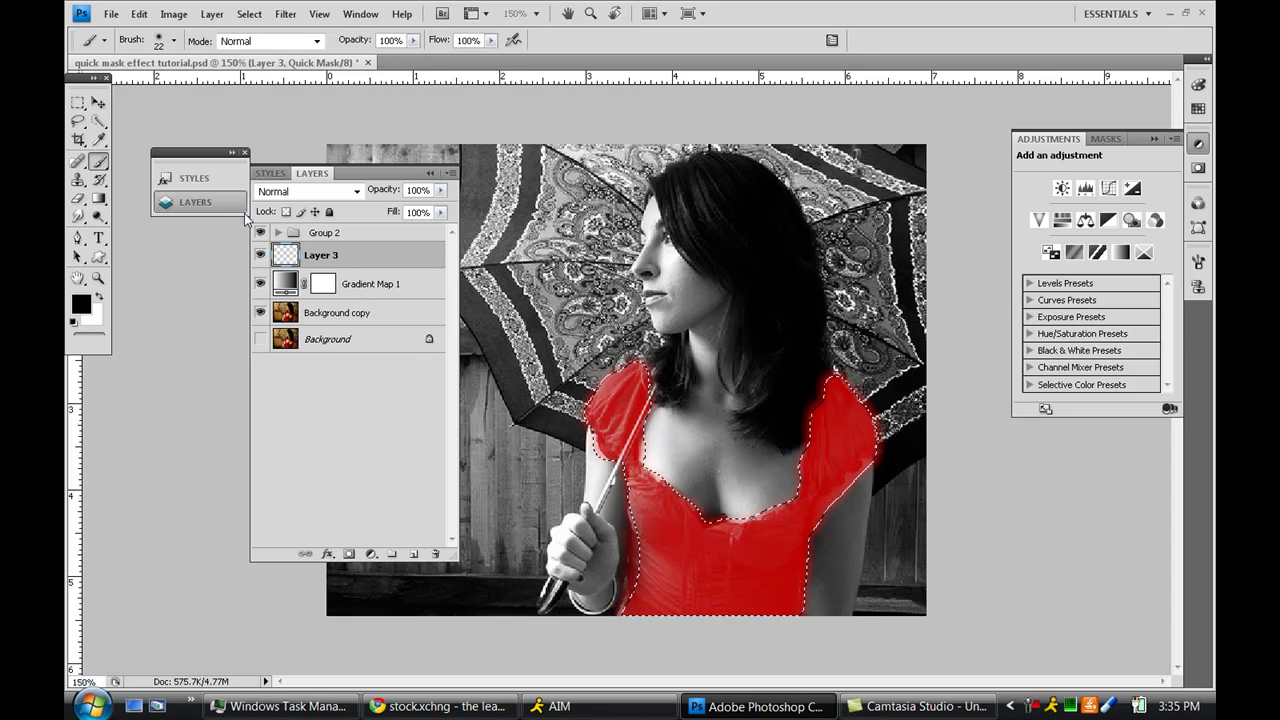
left_click(217, 204)
left_click_drag(98, 198, 148, 213)
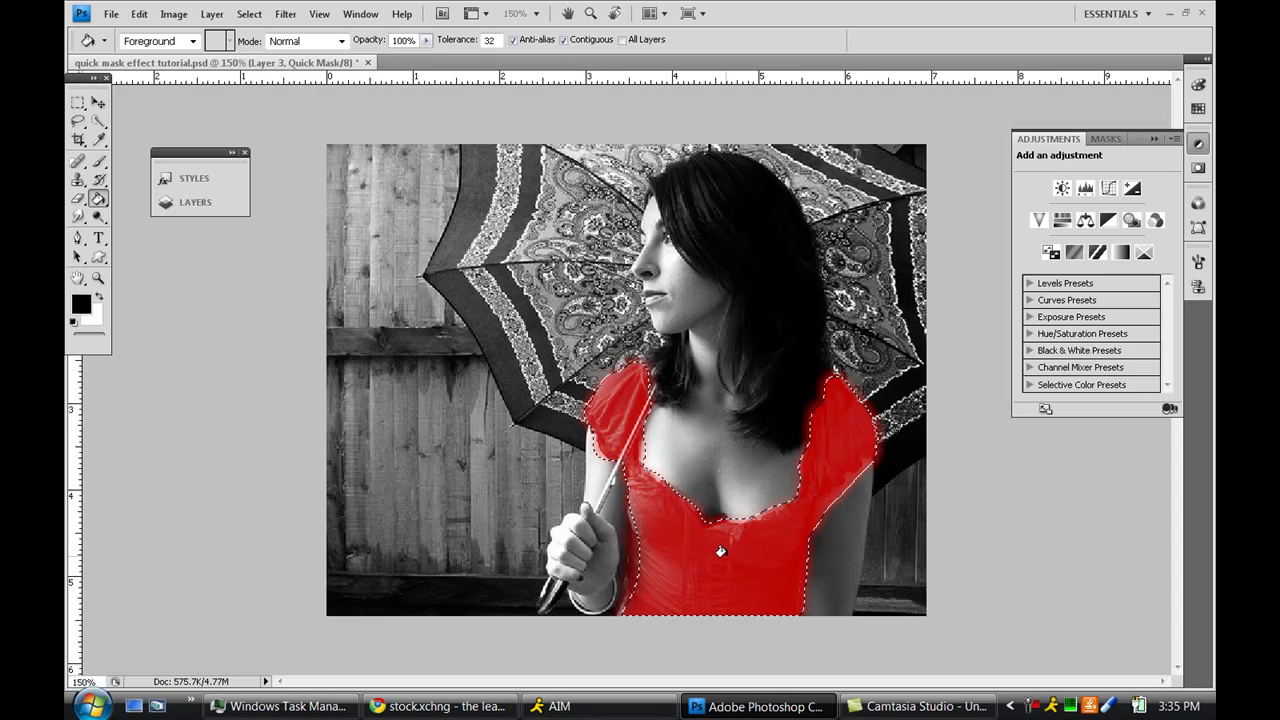
left_click(195, 202)
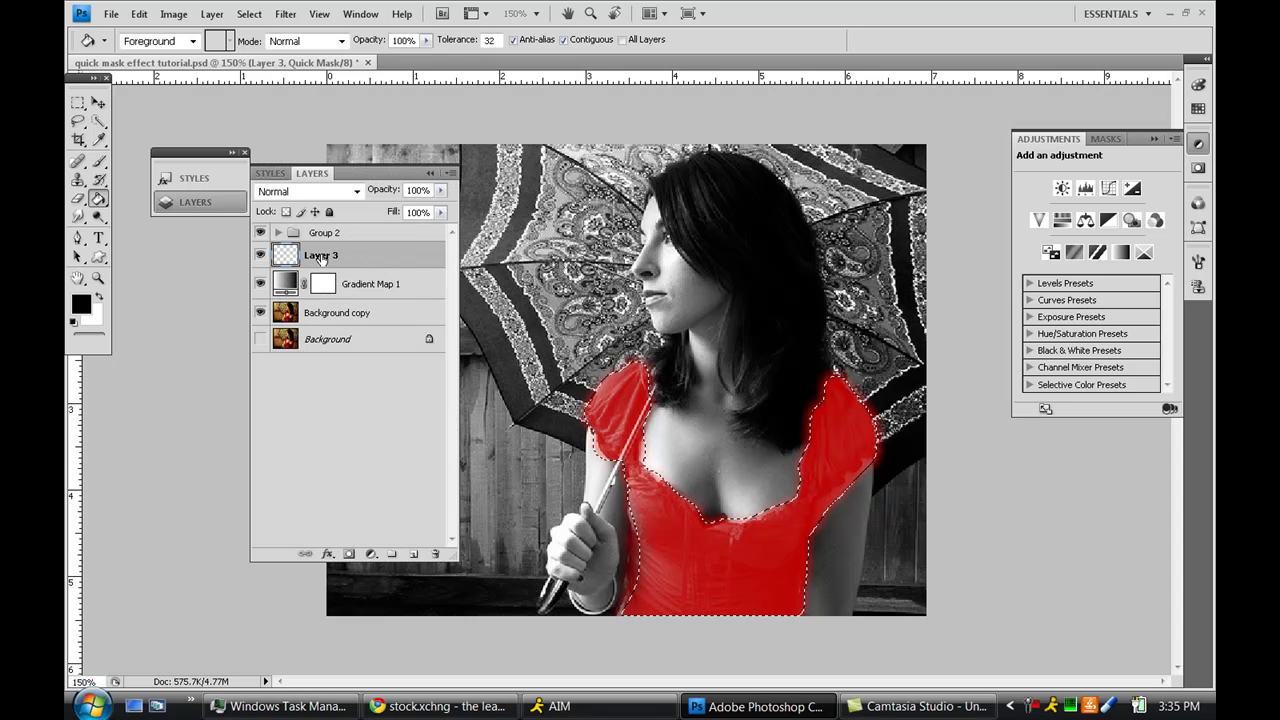
right_click(321, 258)
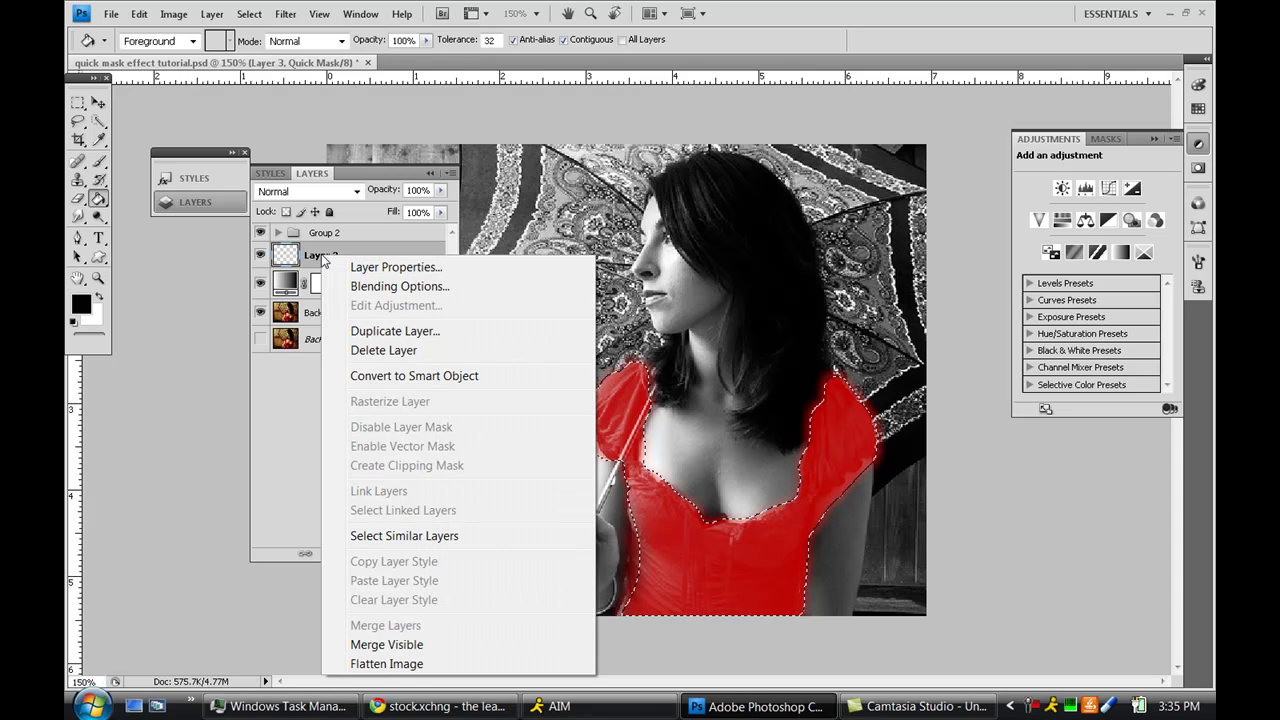
left_click(292, 256)
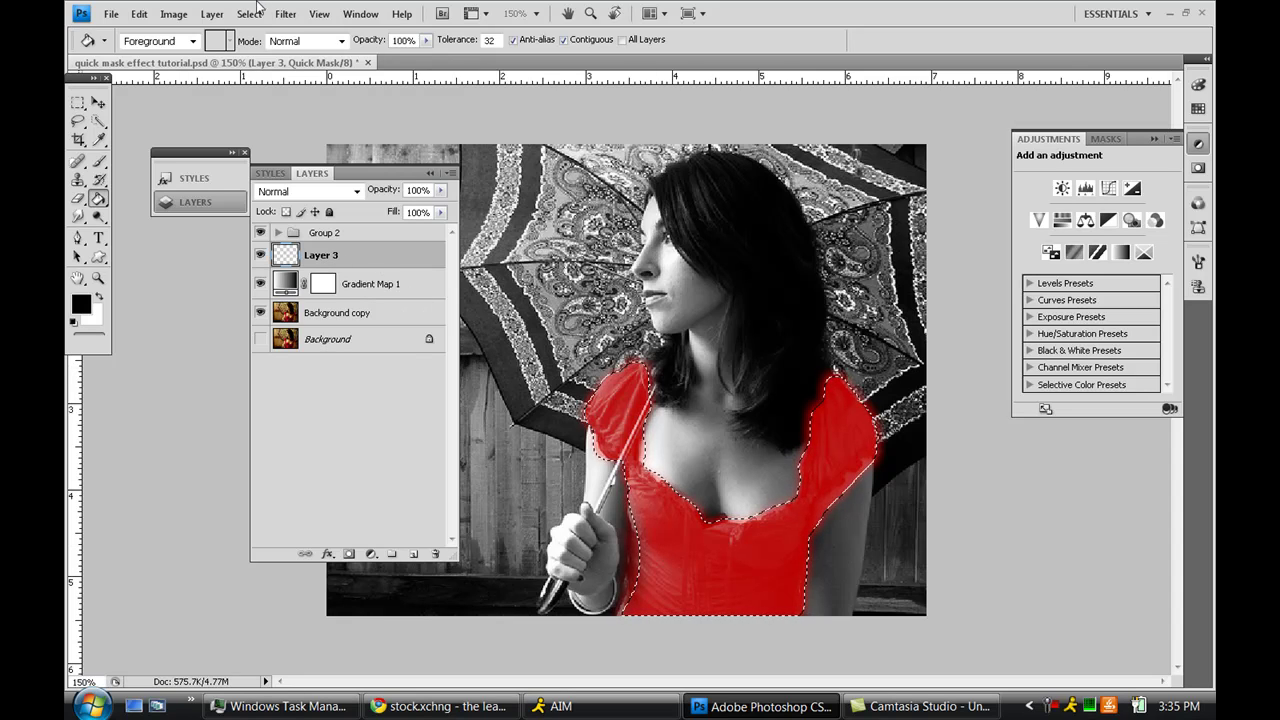
left_click(285, 13)
mouse_move(249, 13)
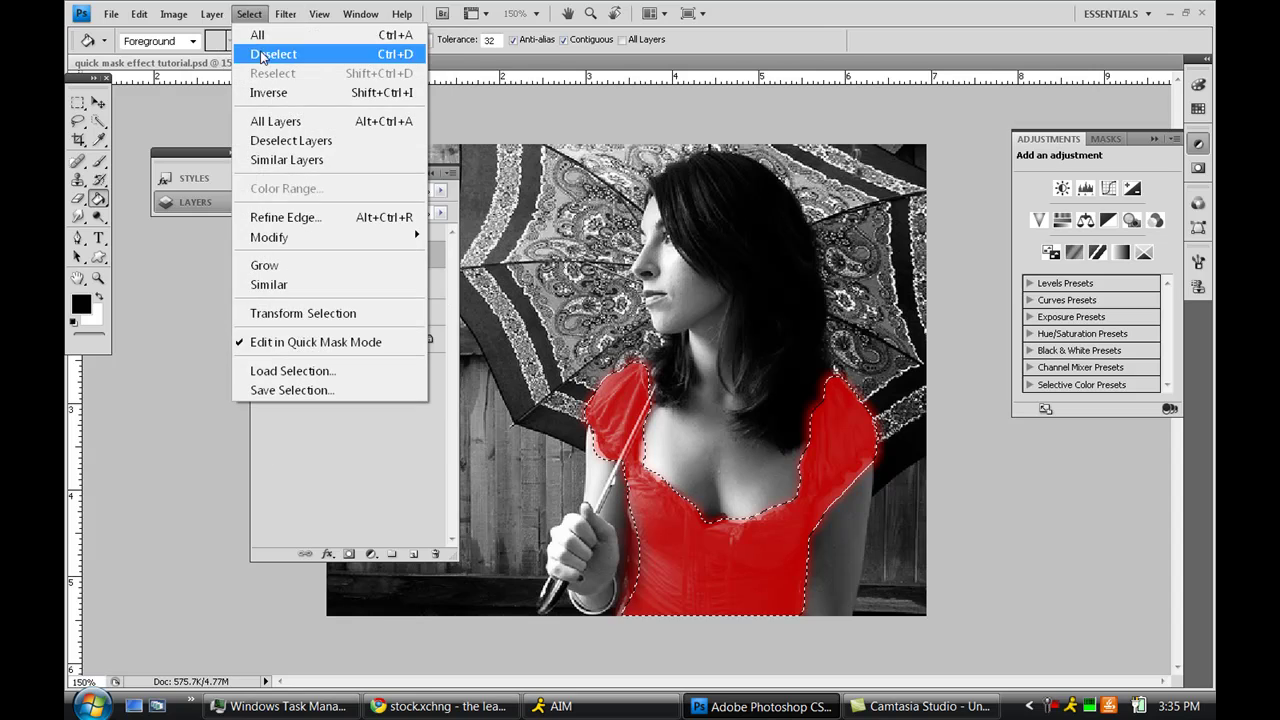
left_click(281, 344)
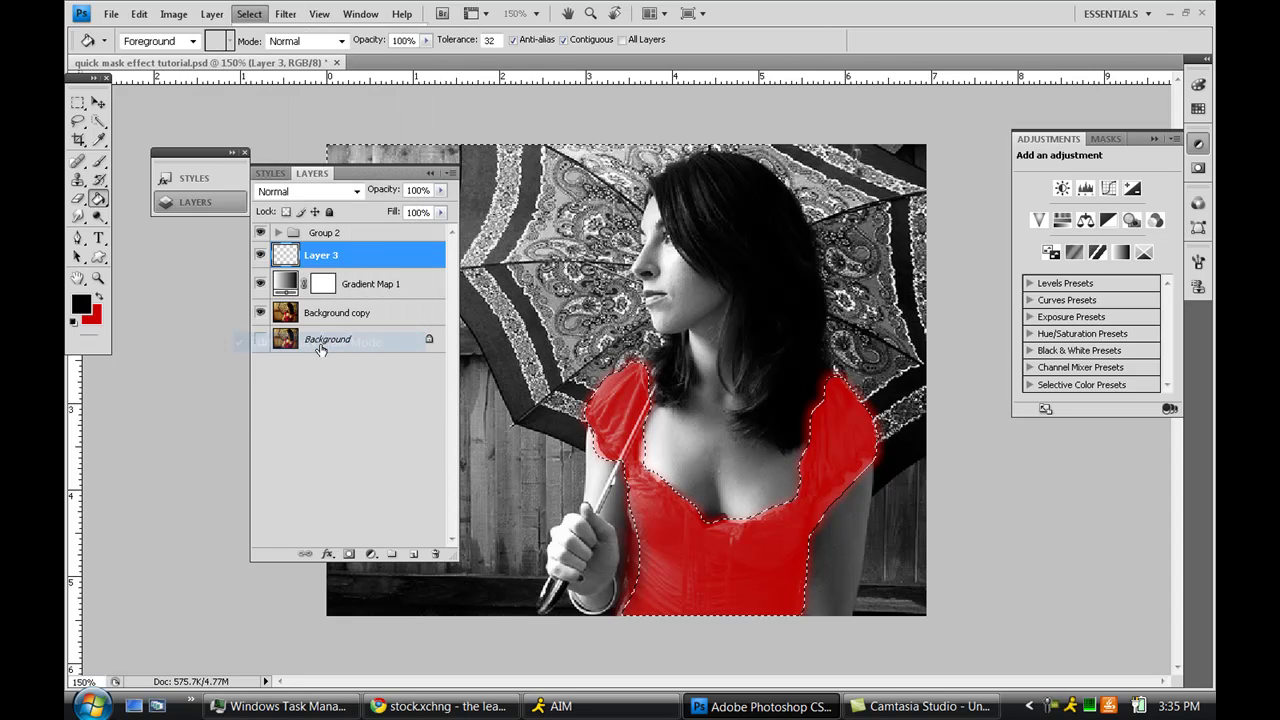
Try filling the area around the dress with black on Layer 3, and undo the fill.
key("ctrl+shift+i")
key("alt+BackSpace")
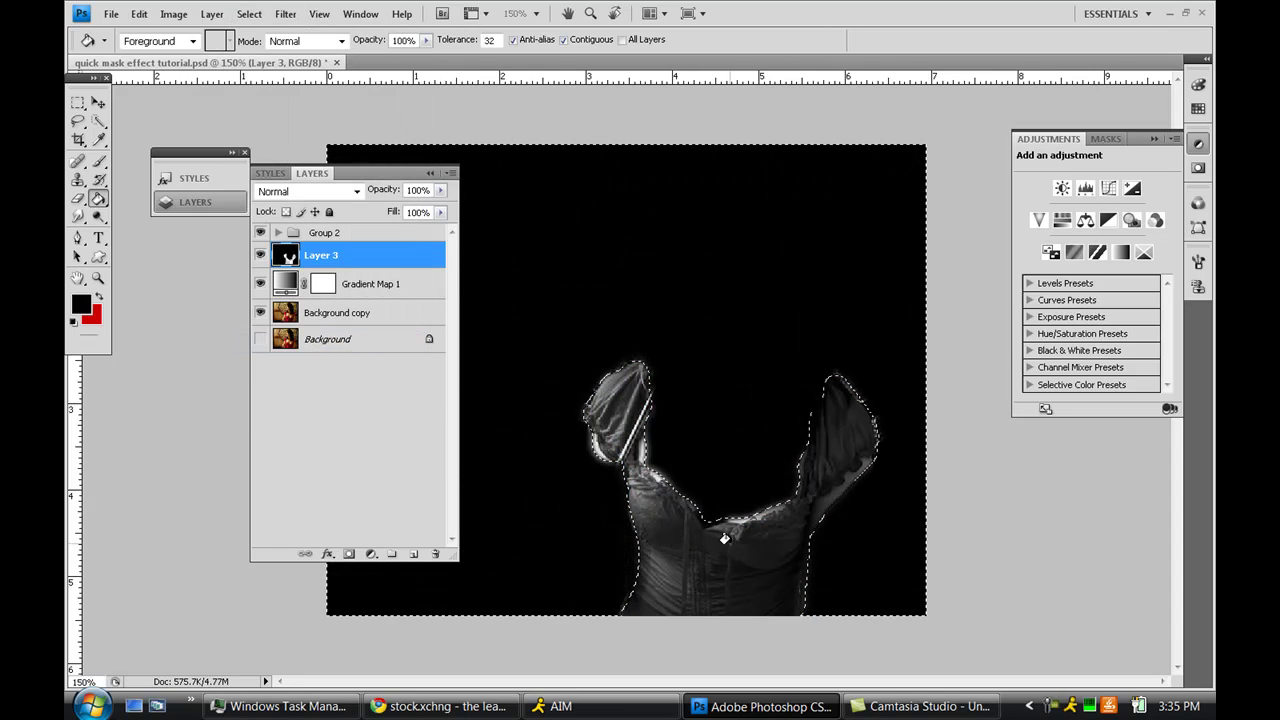
key("ctrl+z")
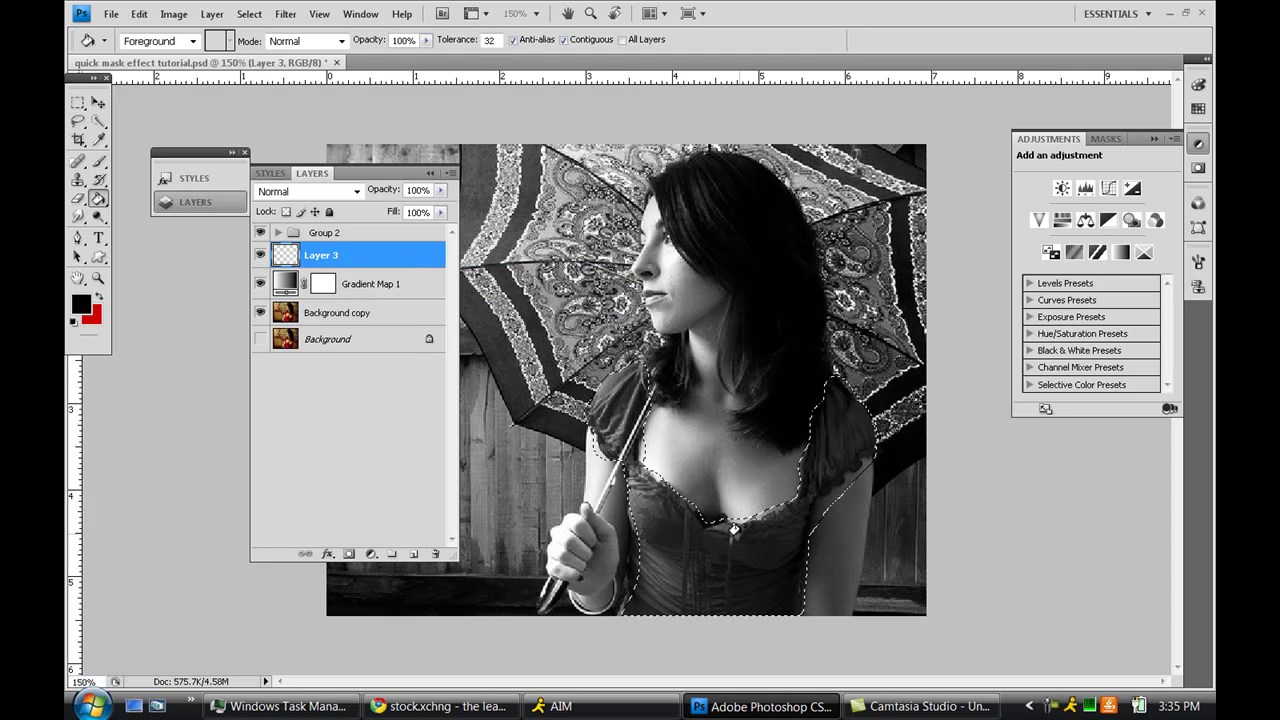
Fill the inverted selection over the dress with black on Layer 3 and deselect.
key("ctrl+shift+i")
key("alt+BackSpace")
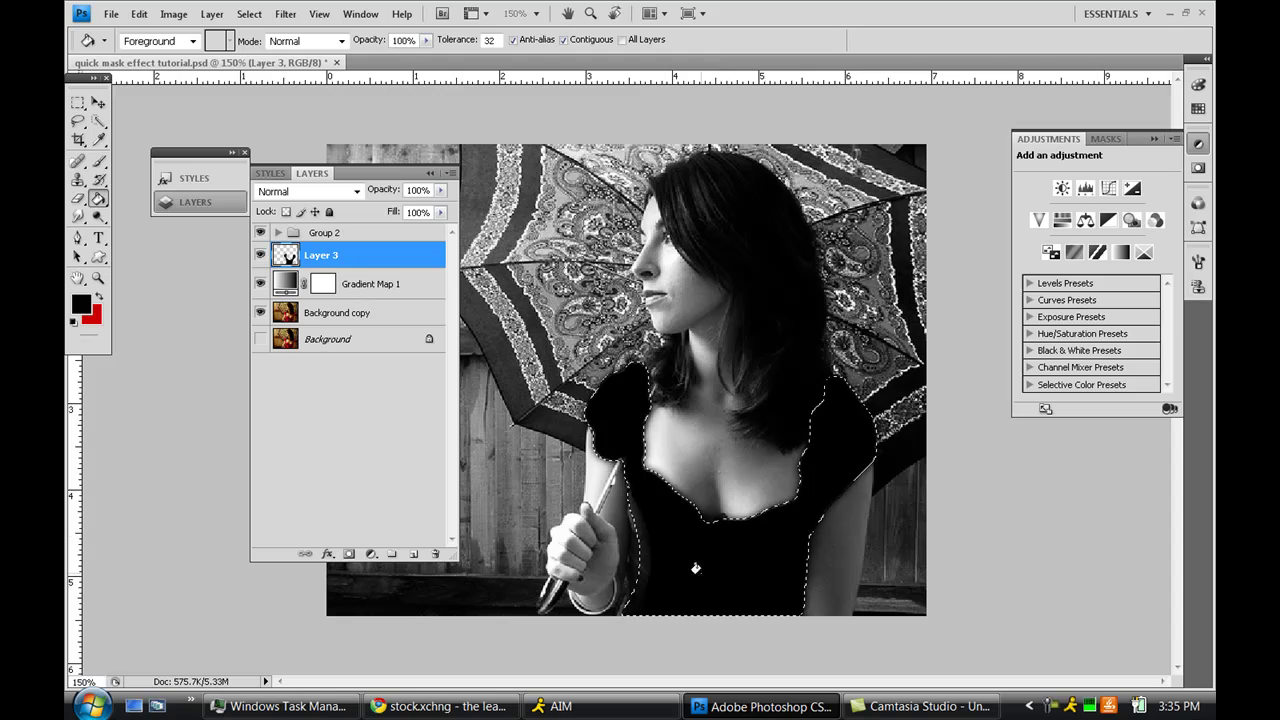
key("ctrl+d")
left_click(195, 202)
left_click(98, 162)
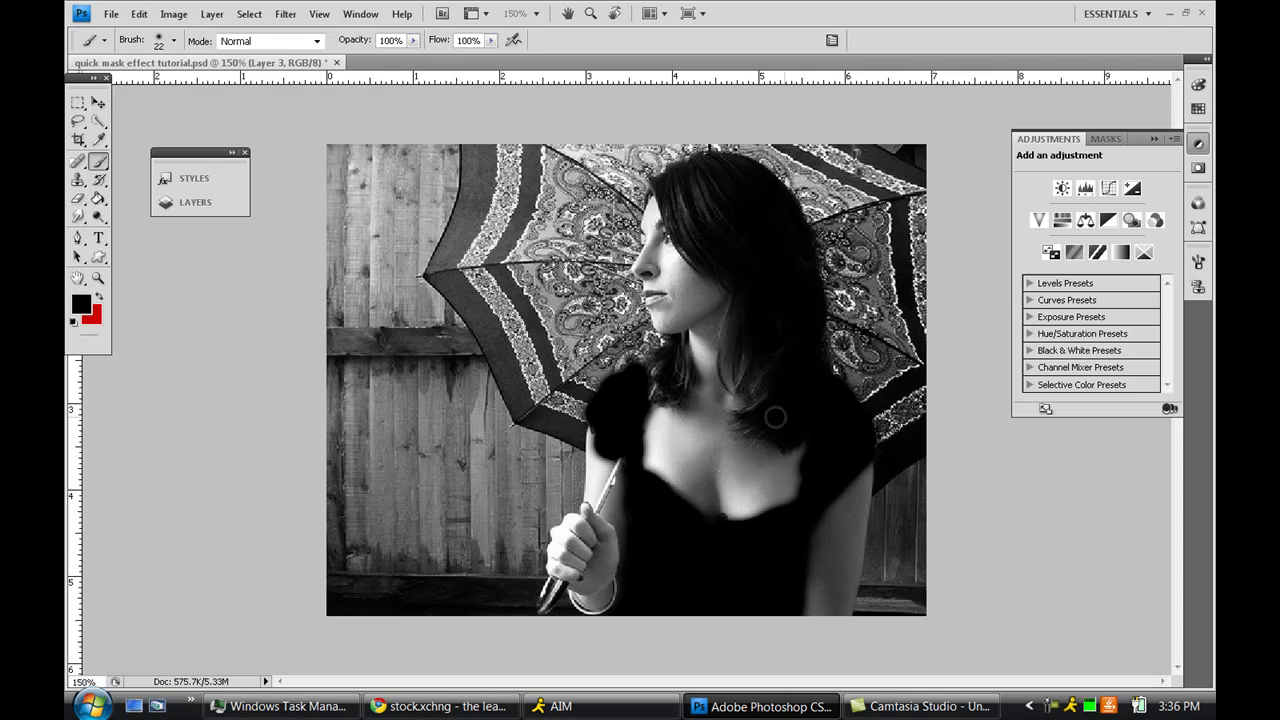
Load Layer 3's dress shape as a selection, fill it with red cc0000 using the Paint Bucket and deselect.
left_click(190, 202)
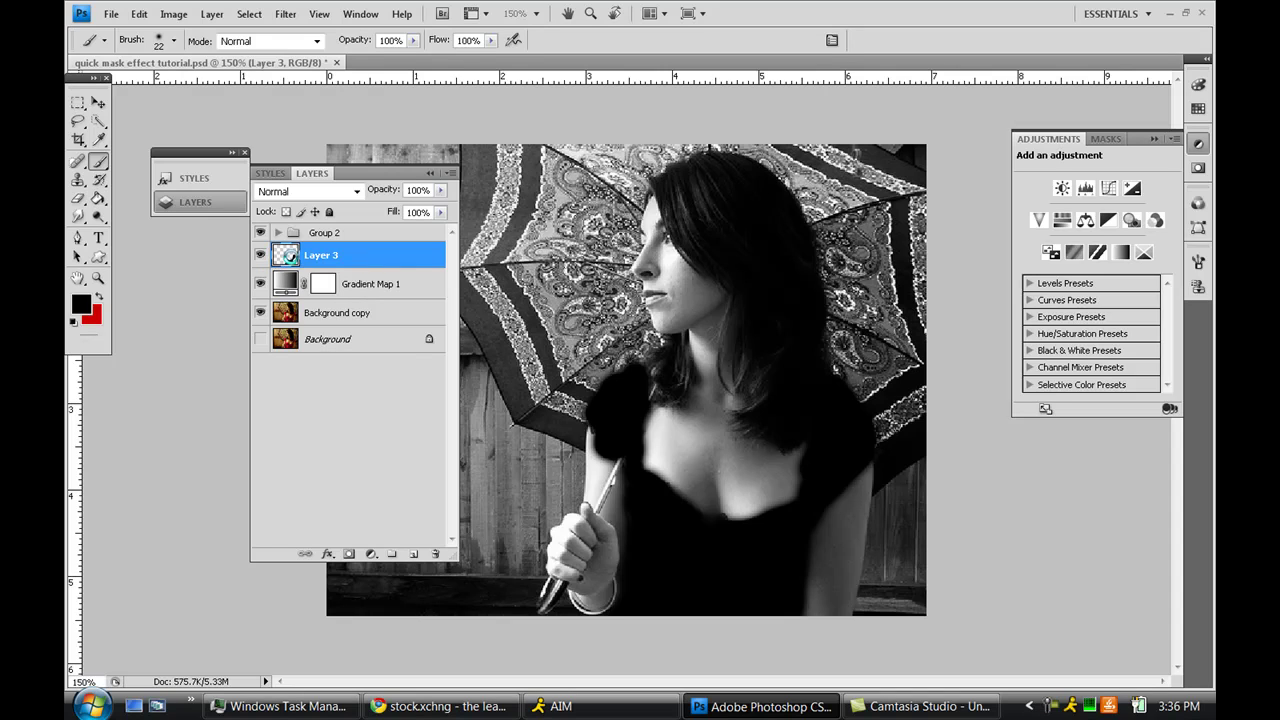
left_click(288, 256, "ctrl")
left_click(82, 304)
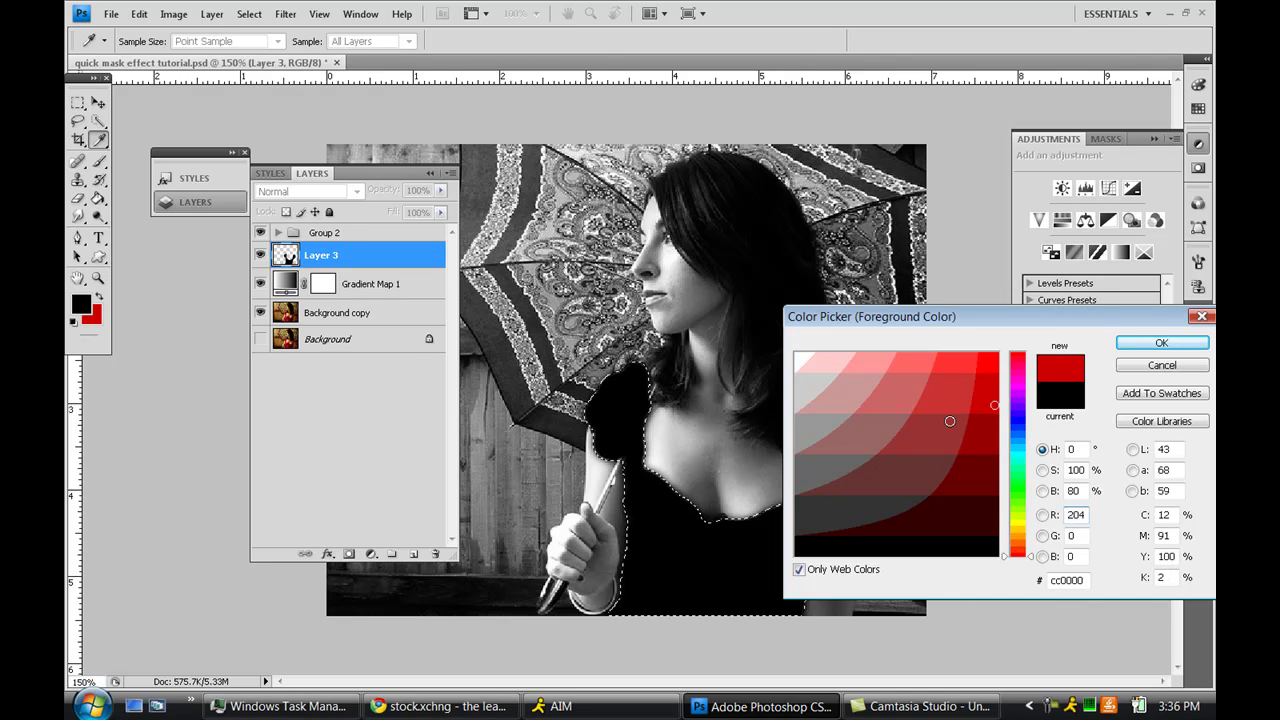
left_click(1161, 343)
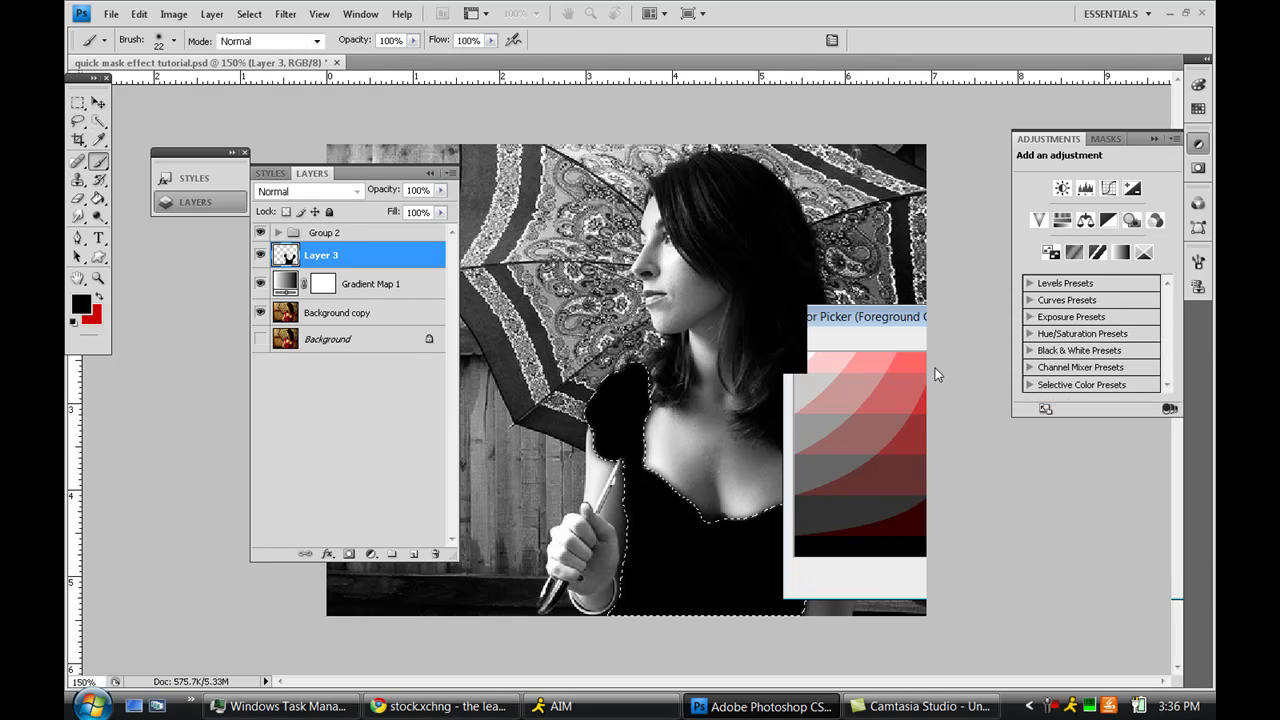
left_click(98, 198)
left_click(714, 552)
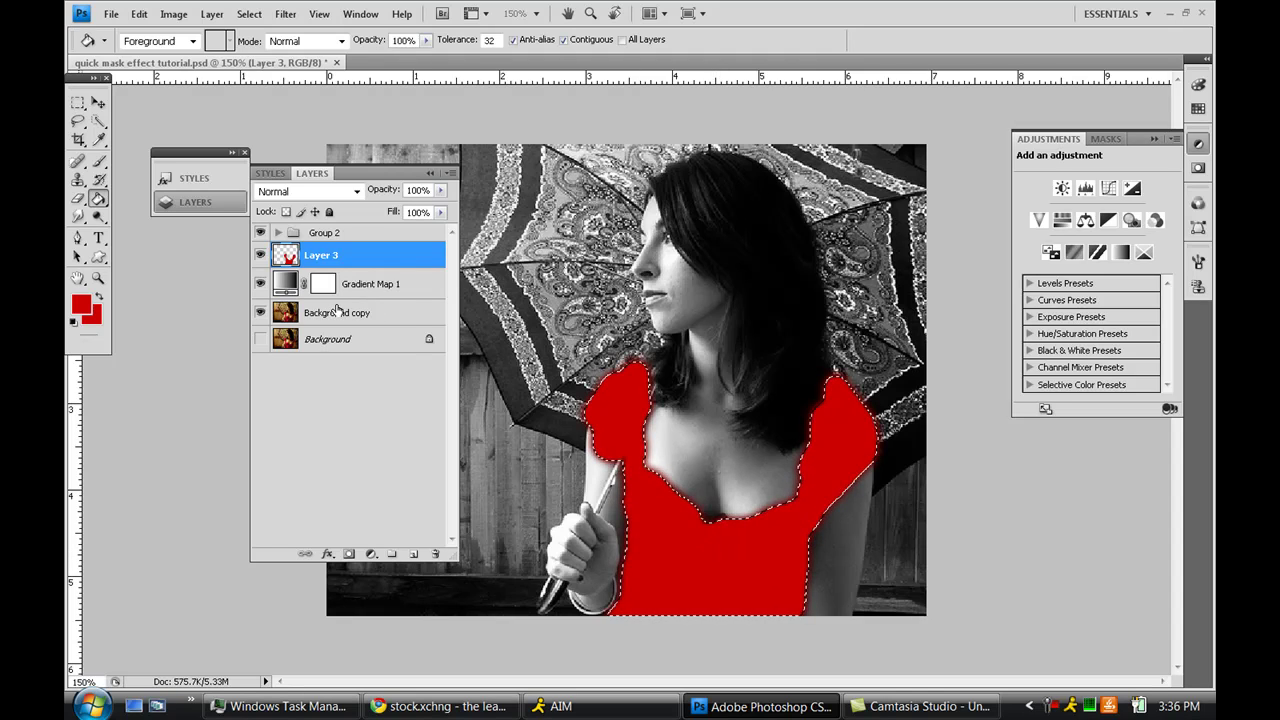
key("ctrl+d")
Set Layer 3's blending mode to Overlay.
left_click(357, 192)
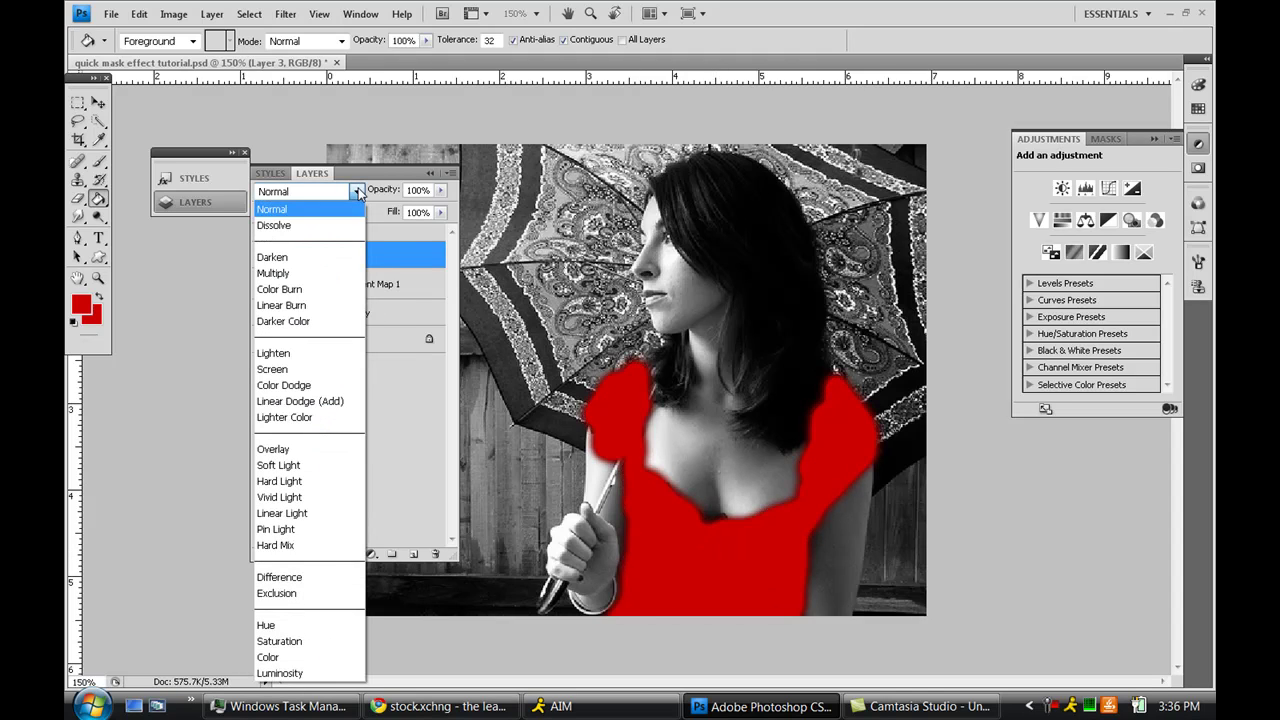
left_click(309, 452)
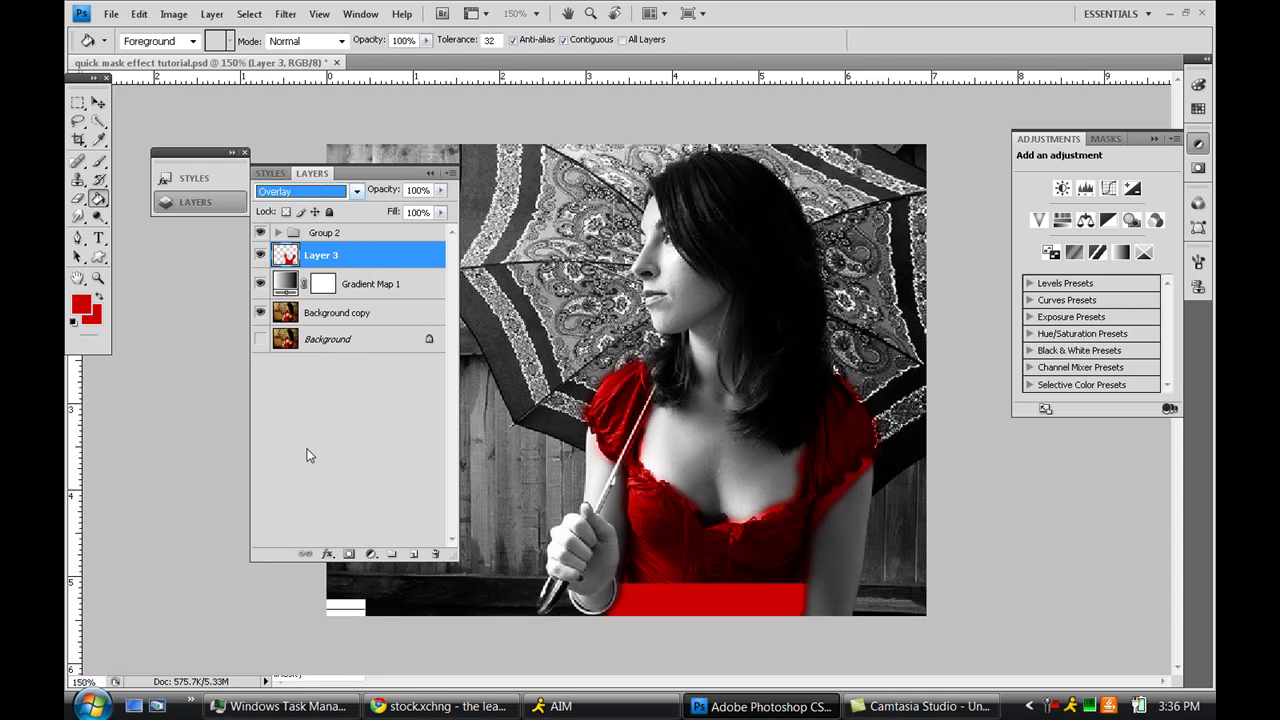
left_click(431, 175)
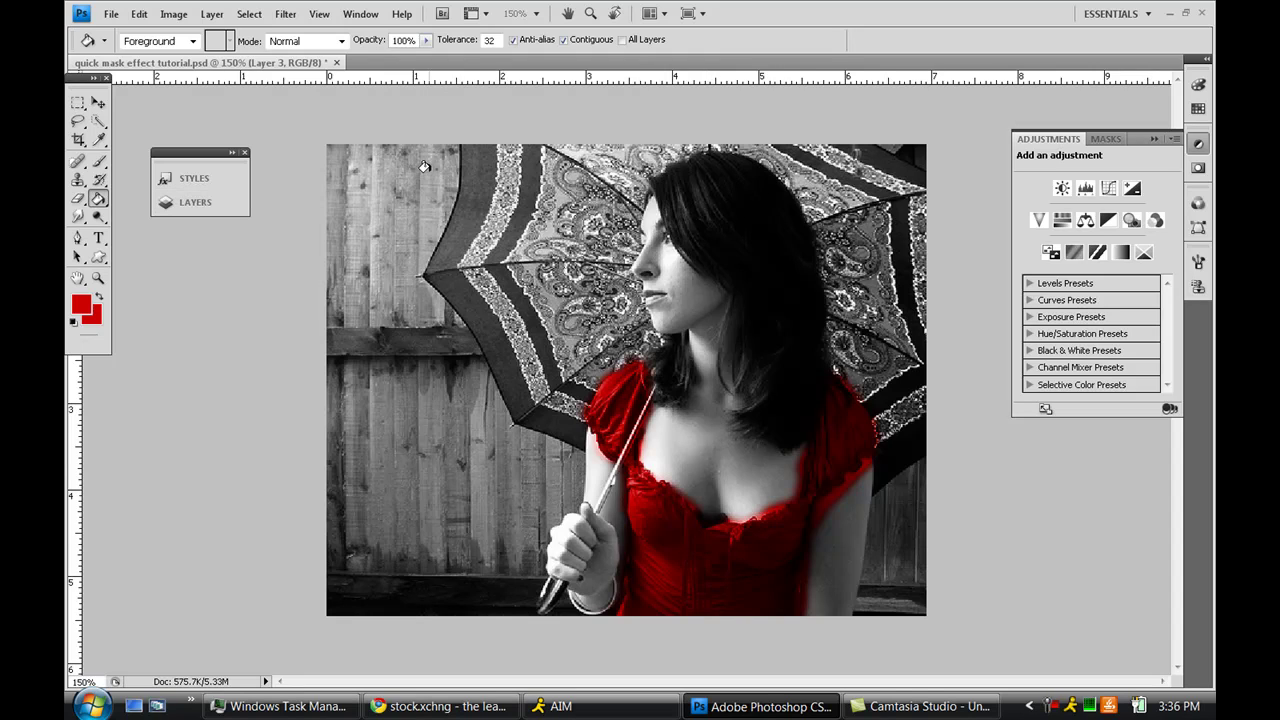
Erase the red spill between the right-hand sleeve and the arm with a 15 px Eraser.
left_click(77, 198)
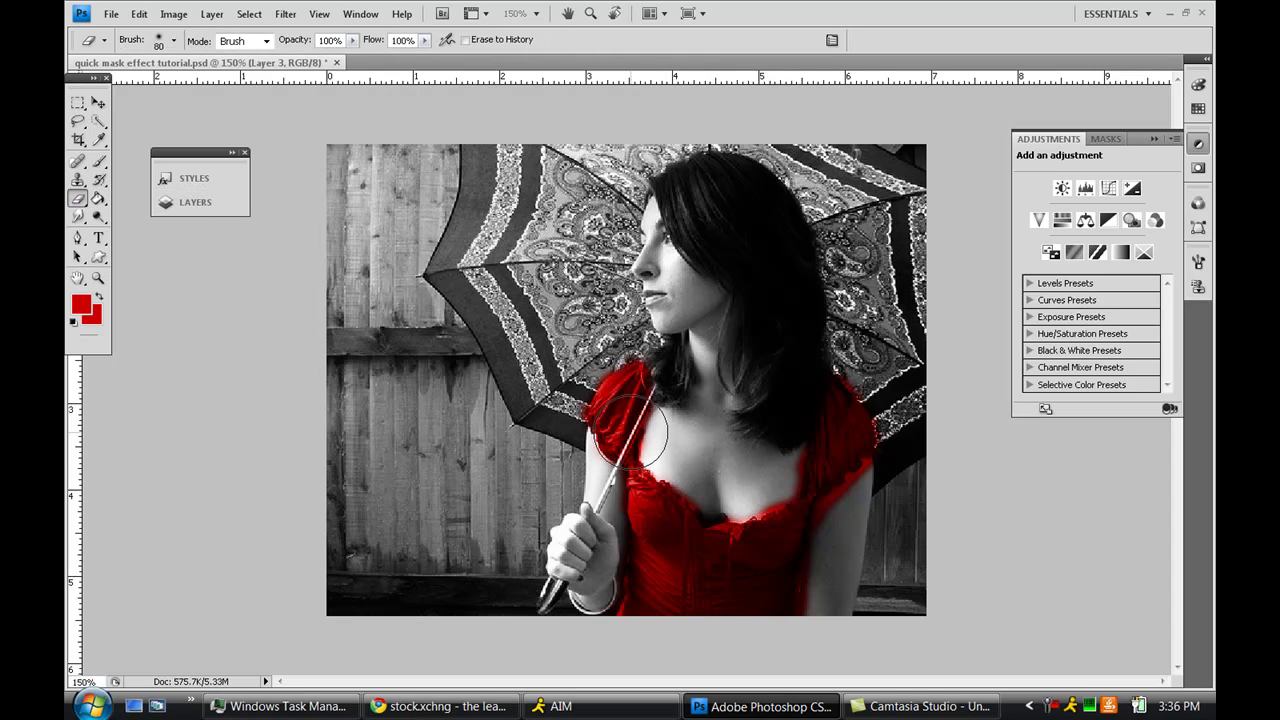
key("bracketleft")
key("bracketleft")
key("bracketleft")
key("bracketleft")
key("bracketleft")
key("bracketleft")
key("bracketleft")
key("bracketleft")
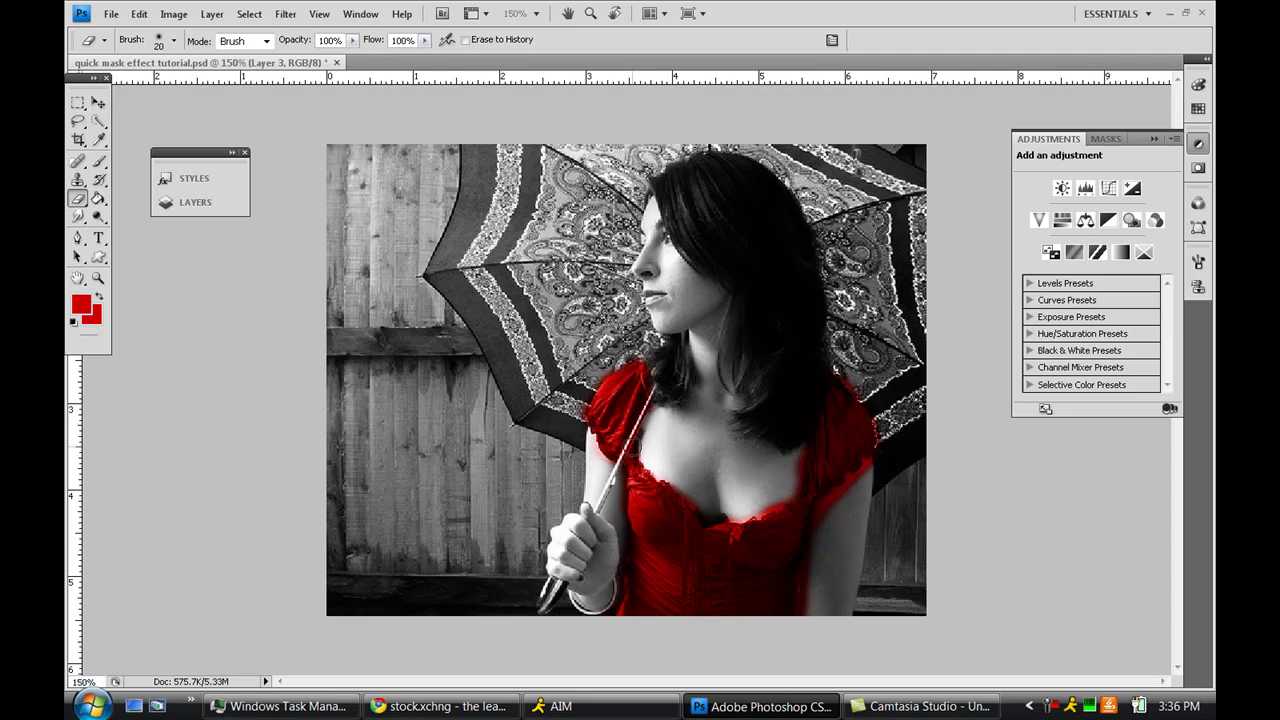
key("bracketleft")
key("bracketleft")
left_click_drag(869, 462, 817, 513)
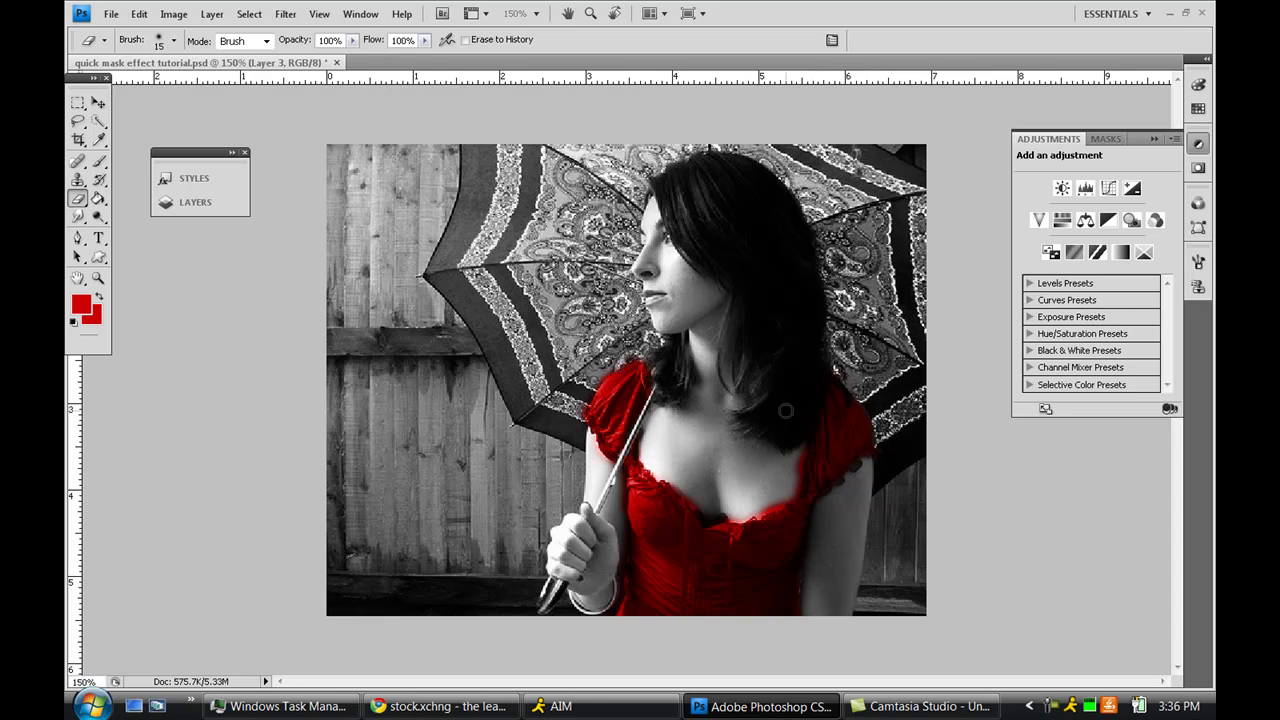
Add a new empty layer above Layer 3.
left_click(212, 203)
left_click(412, 553)
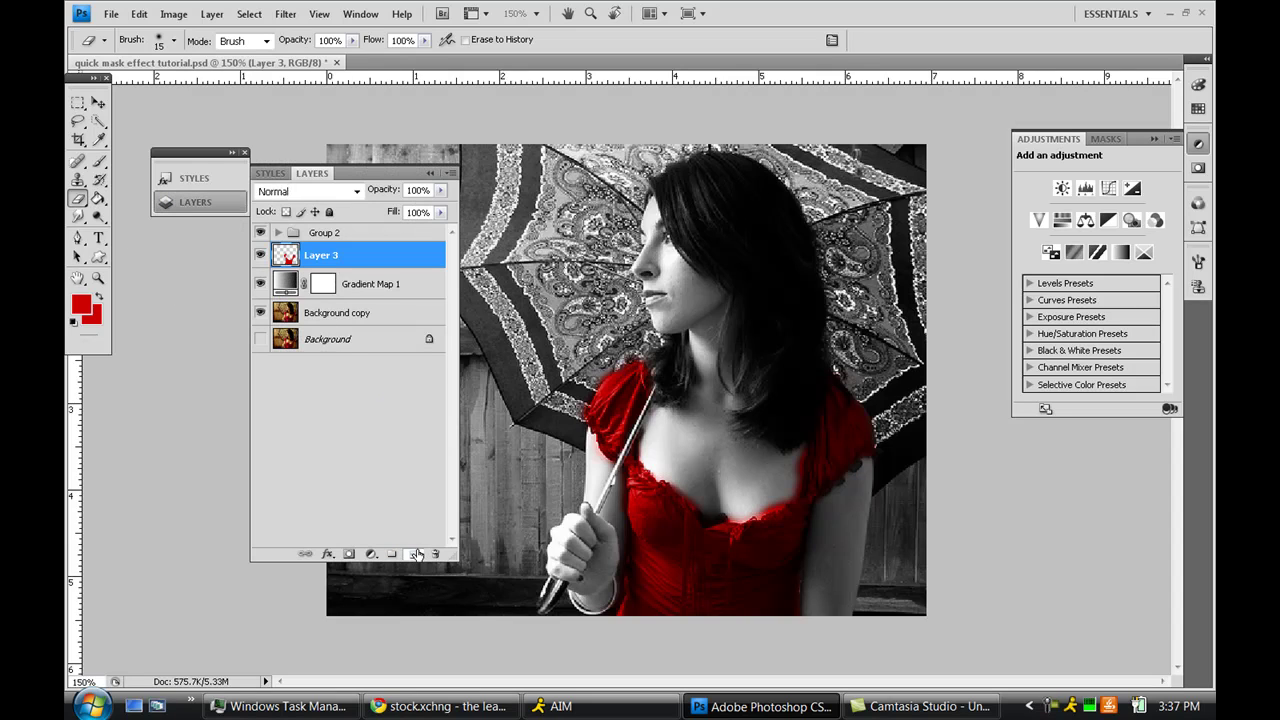
left_click(424, 174)
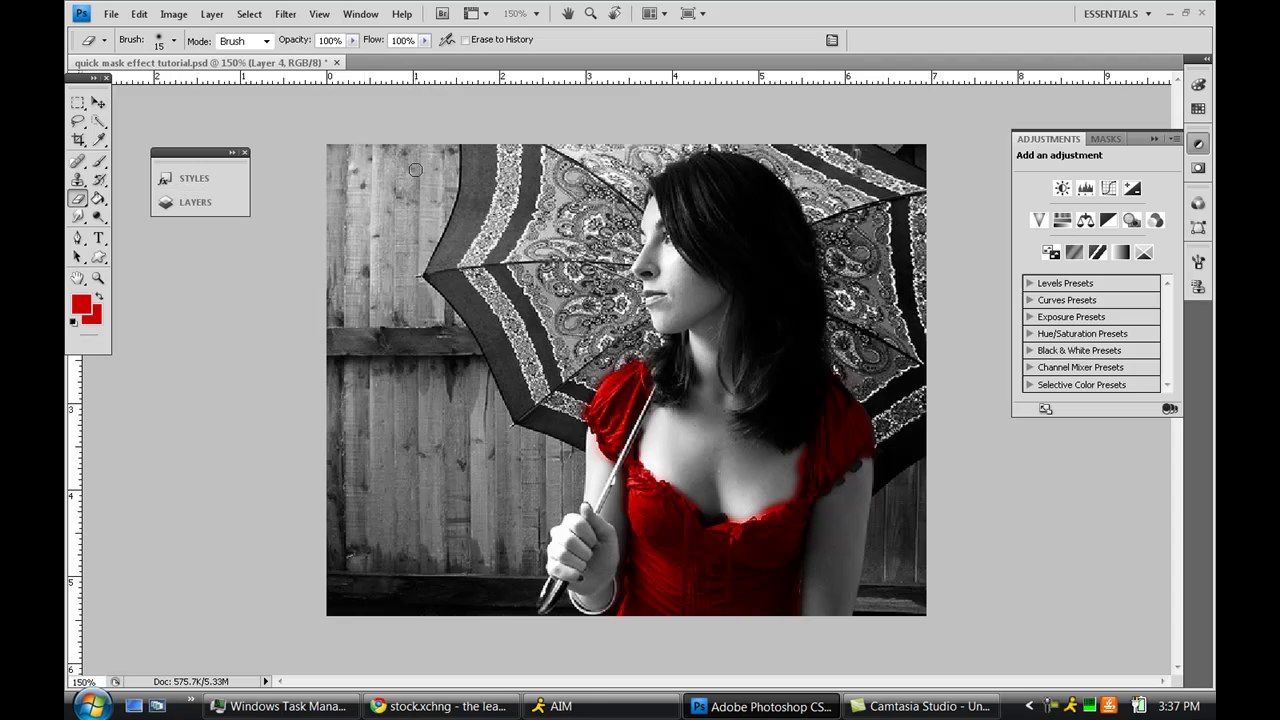
Paint the umbrella's outer border and inner dark band red on Layer 4 with a 30 px Brush in Overlay mode.
left_click(98, 161)
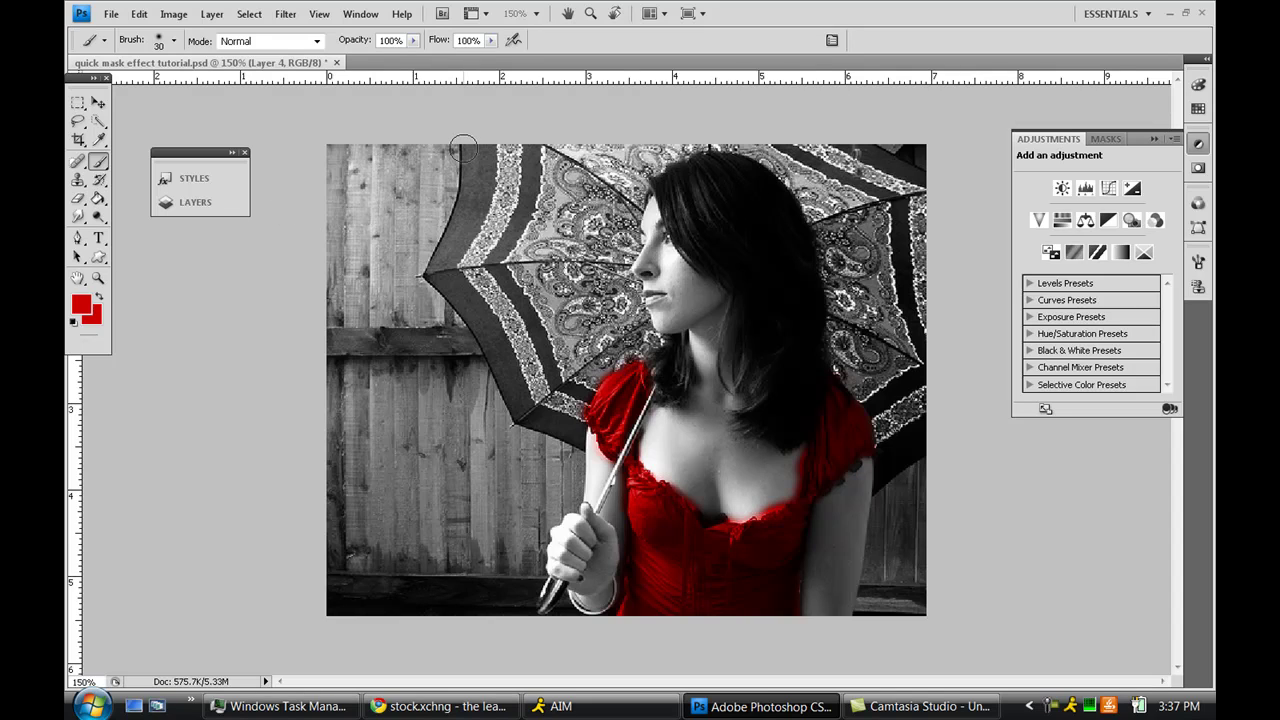
left_click(316, 41)
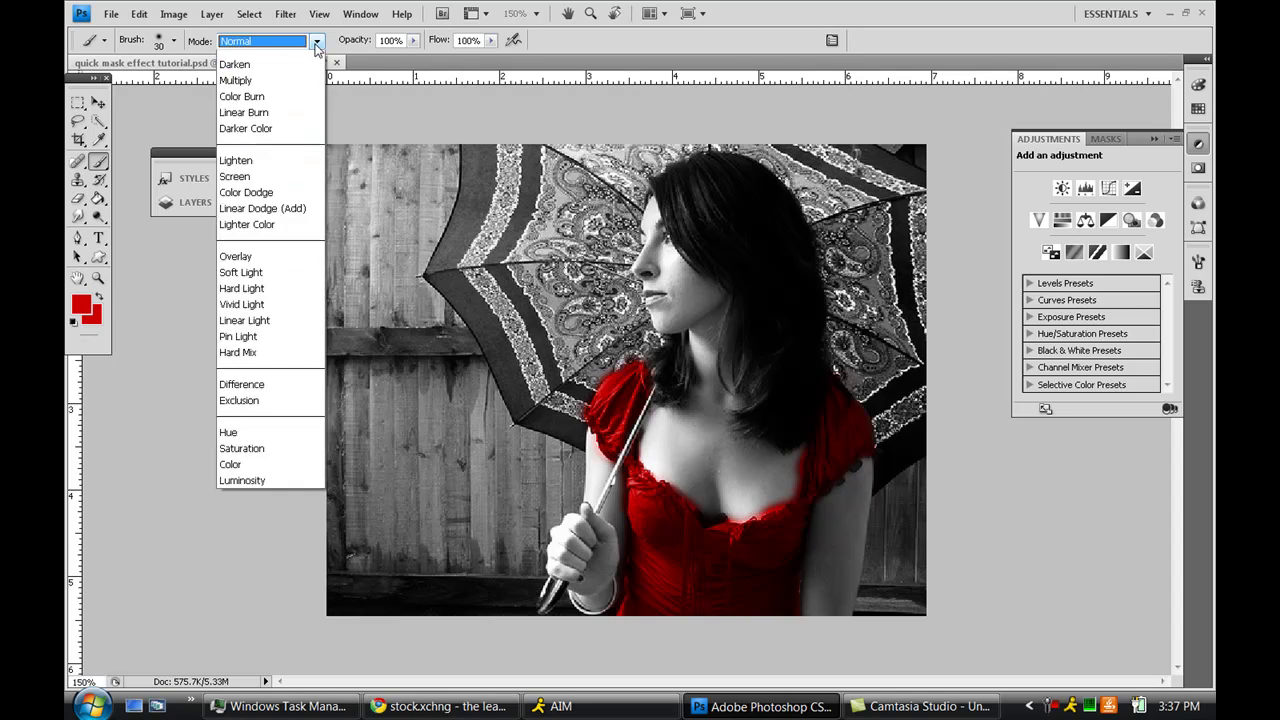
left_click(260, 340)
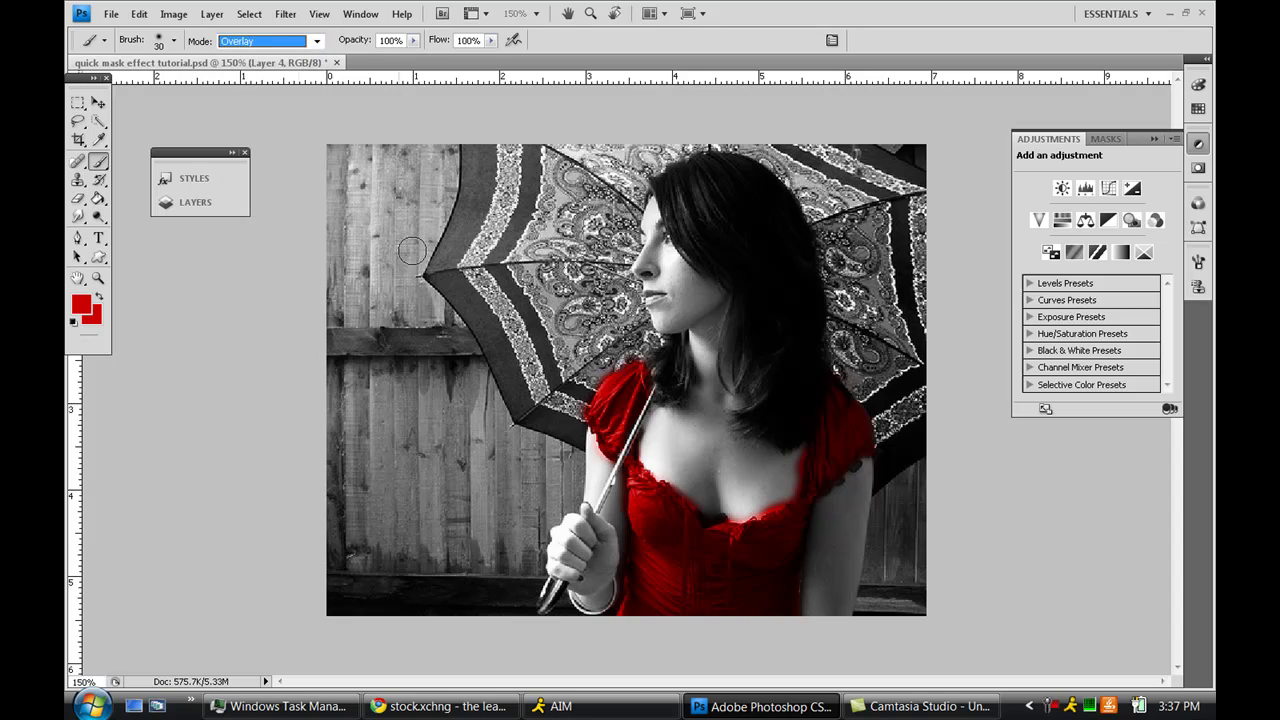
mouse_move(460, 150)
left_mouse_down()
mouse_move(488, 158)
mouse_move(491, 127)
mouse_move(445, 210)
mouse_move(478, 172)
mouse_move(498, 195)
mouse_move(435, 285)
mouse_move(452, 313)
mouse_move(471, 283)
mouse_move(484, 300)
mouse_move(428, 284)
mouse_move(463, 300)
mouse_move(518, 403)
mouse_move(540, 402)
mouse_move(535, 420)
mouse_move(578, 428)
mouse_move(556, 420)
left_mouse_up()
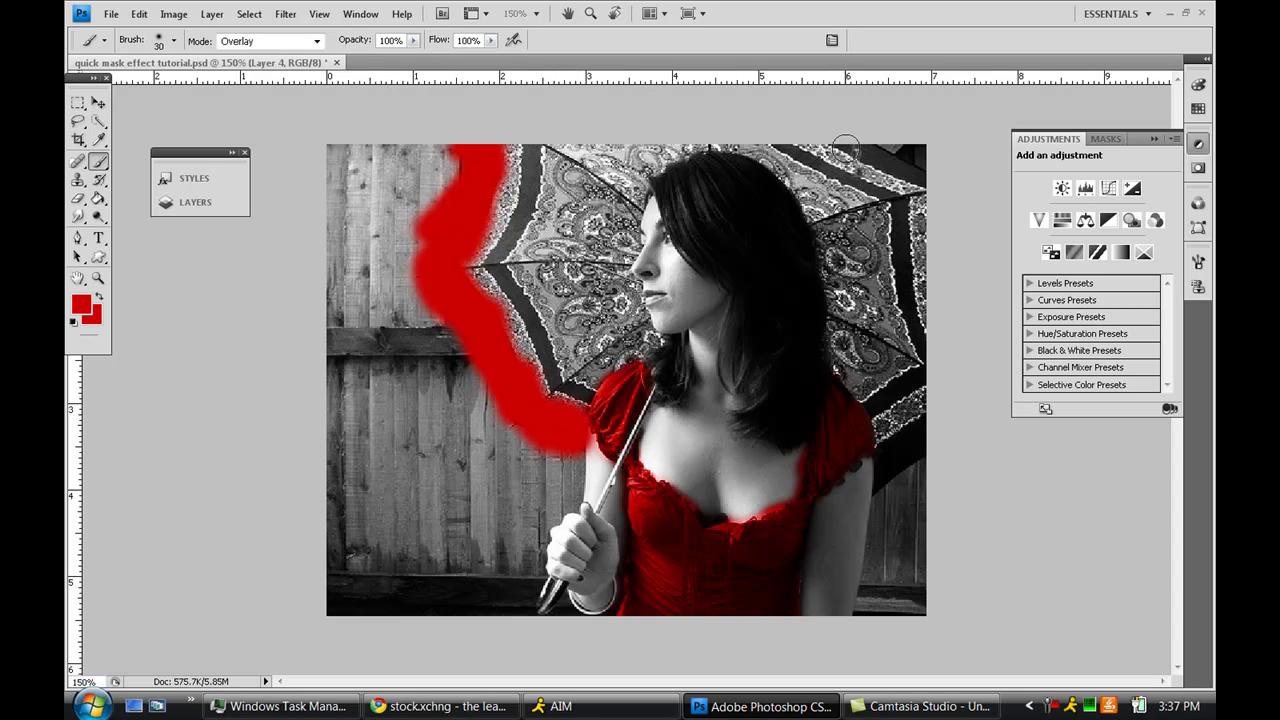
mouse_move(845, 148)
left_mouse_down()
mouse_move(898, 155)
mouse_move(928, 175)
mouse_move(850, 149)
mouse_move(933, 186)
mouse_move(838, 136)
left_mouse_up()
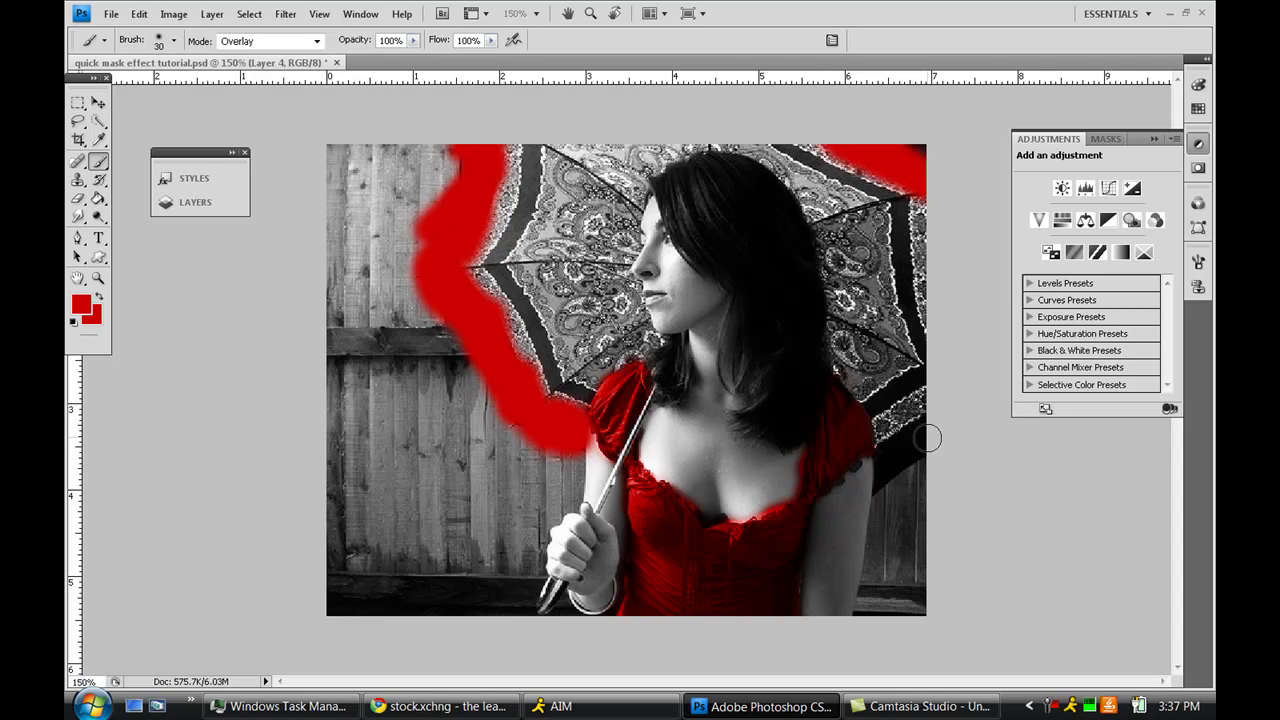
mouse_move(929, 436)
left_mouse_down()
mouse_move(897, 452)
mouse_move(927, 442)
mouse_move(879, 492)
mouse_move(890, 450)
mouse_move(888, 462)
mouse_move(912, 432)
left_mouse_up()
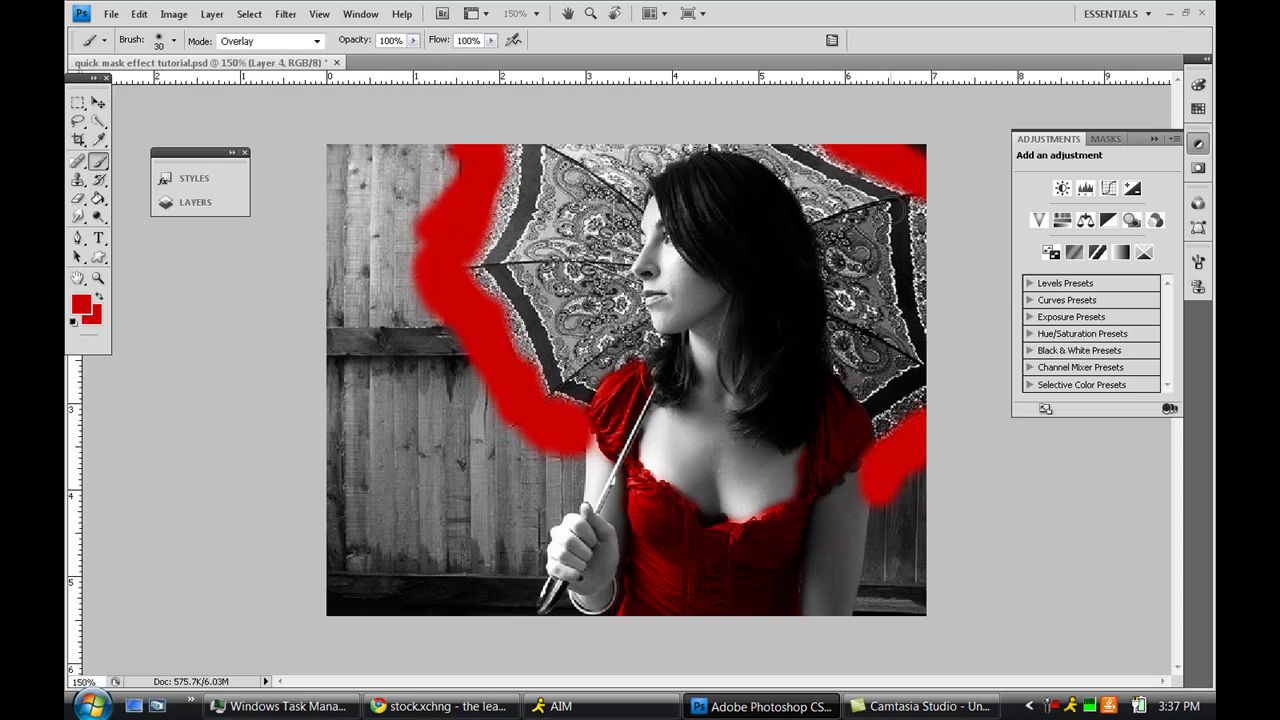
mouse_move(895, 210)
left_mouse_down()
mouse_move(763, 136)
mouse_move(874, 184)
mouse_move(901, 207)
mouse_move(906, 240)
mouse_move(904, 190)
mouse_move(917, 398)
mouse_move(880, 420)
left_mouse_up()
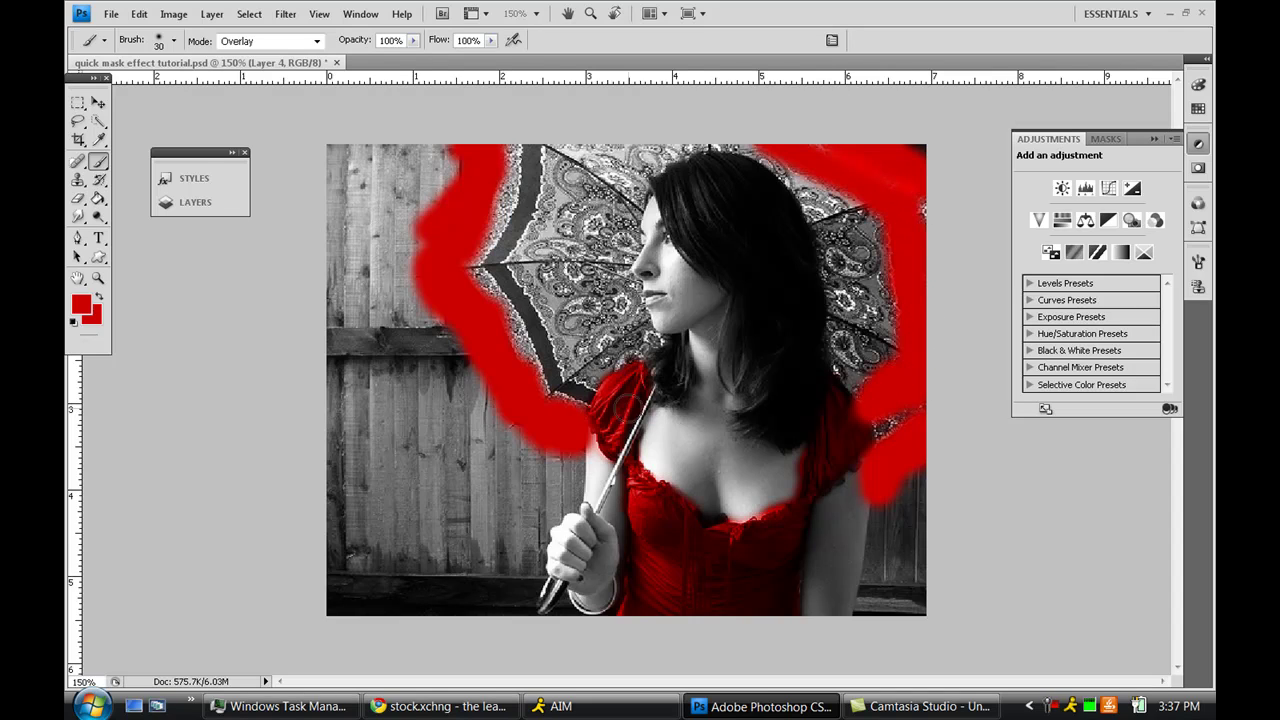
mouse_move(562, 388)
left_mouse_down()
mouse_move(496, 264)
mouse_move(518, 232)
mouse_move(535, 146)
mouse_move(545, 180)
left_mouse_up()
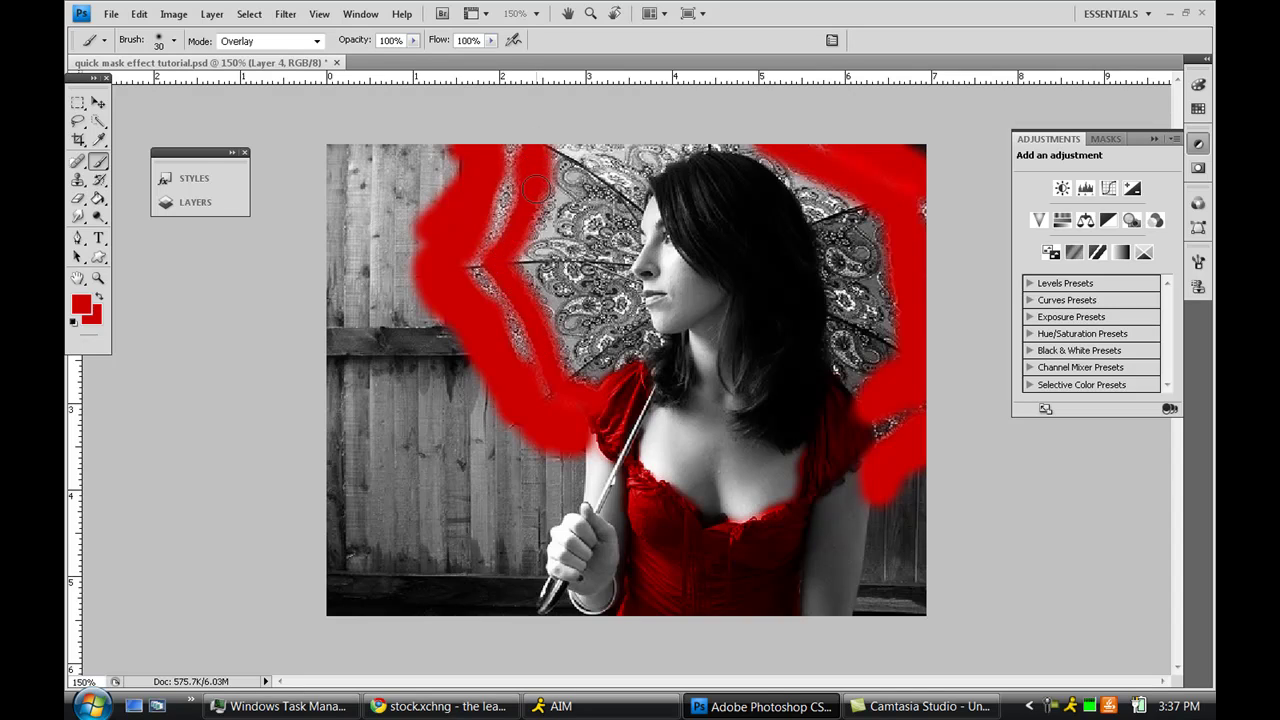
Set Layer 4's blending mode to Overlay.
left_click(196, 203)
left_click(354, 192)
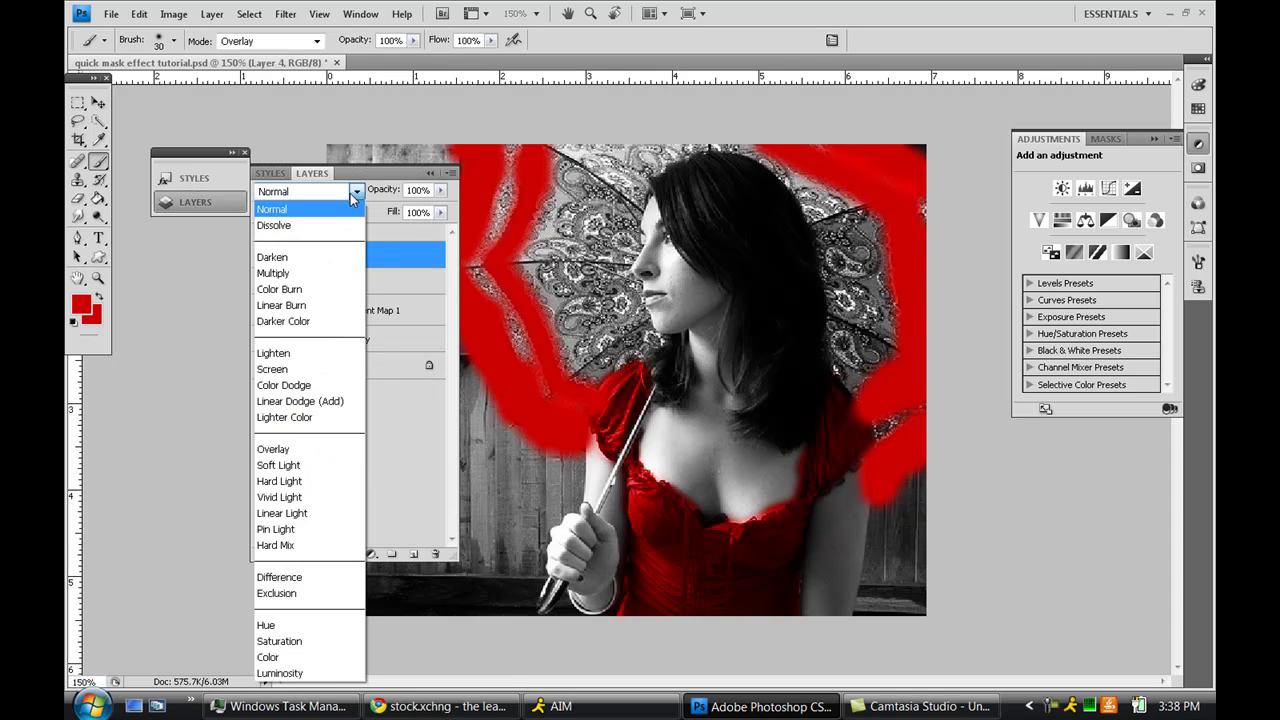
left_click(299, 451)
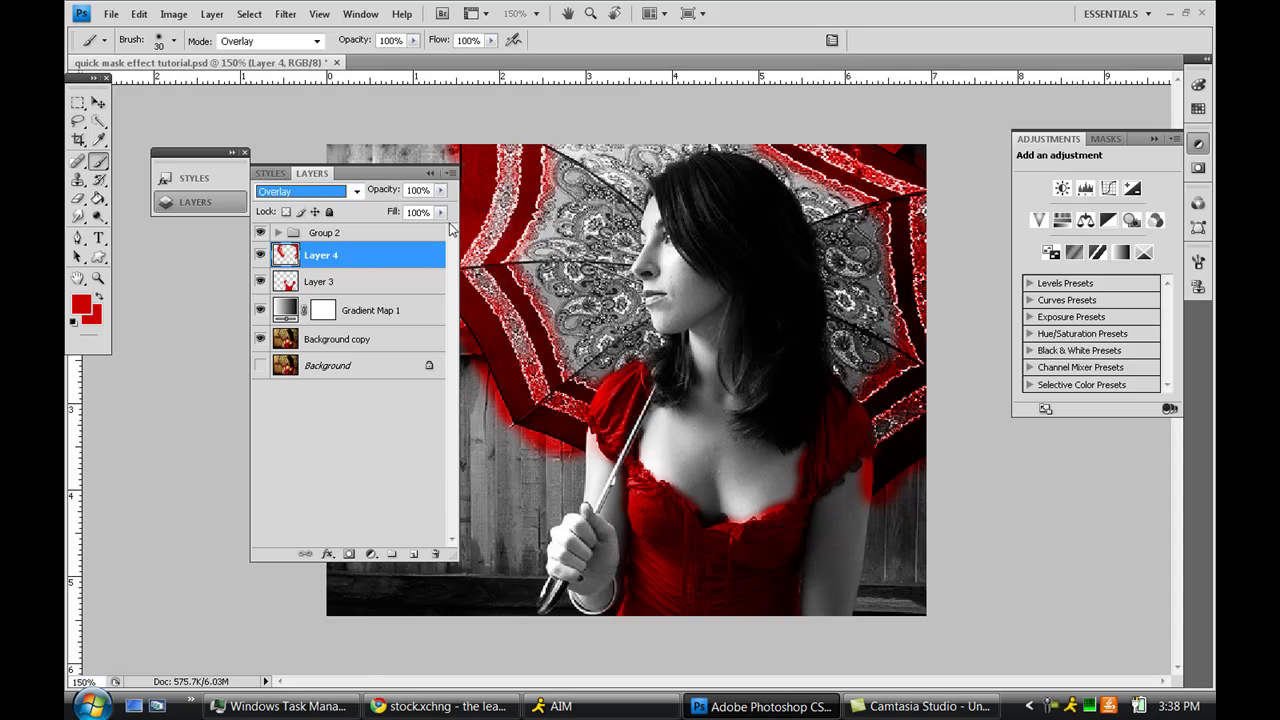
left_click(430, 173)
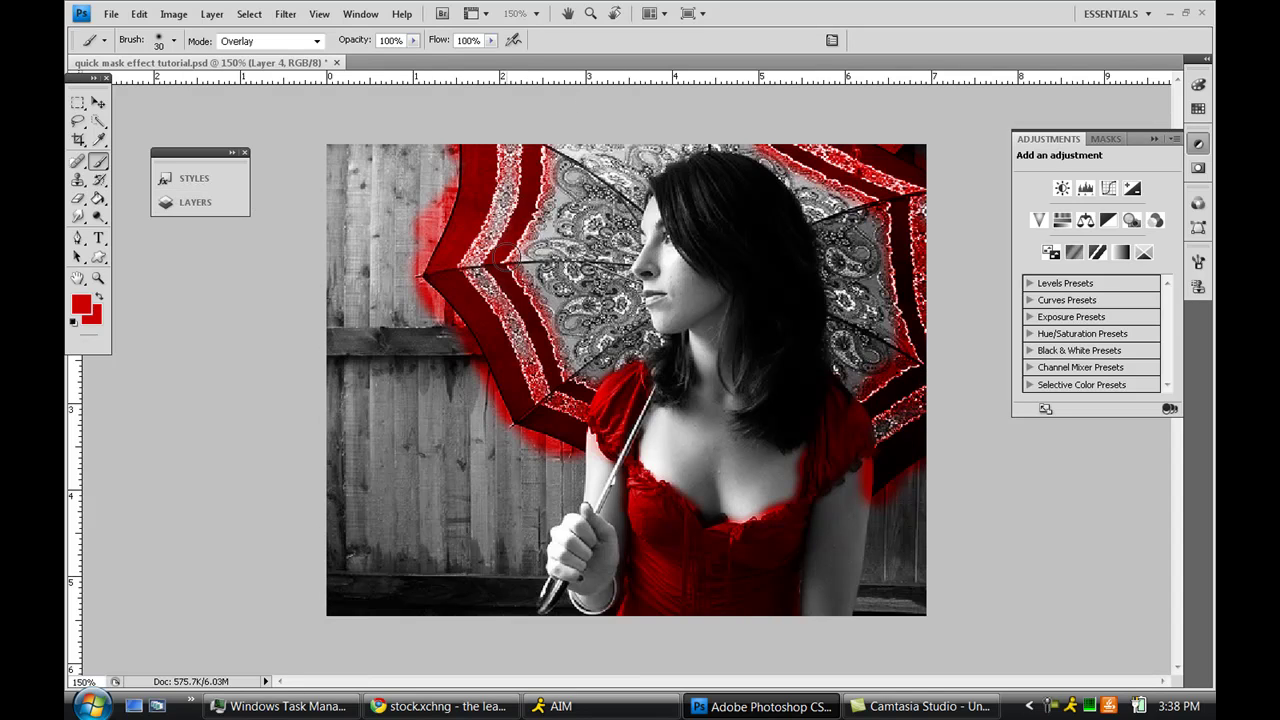
Erase the red spill outside the umbrella's outer edge on both sides, using the Eraser at 15 px and 25 px.
left_click(77, 198)
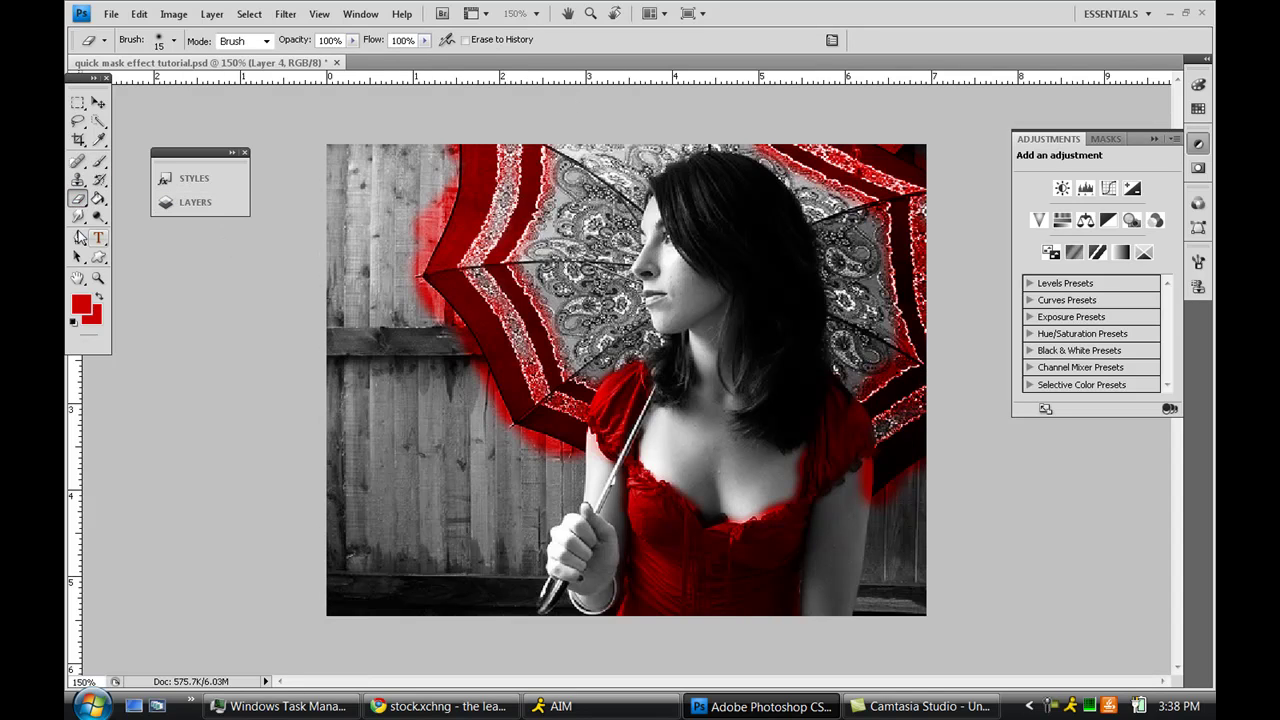
left_click_drag(447, 200, 449, 148)
mouse_move(445, 192)
left_mouse_down()
mouse_move(419, 227)
mouse_move(433, 215)
left_mouse_up()
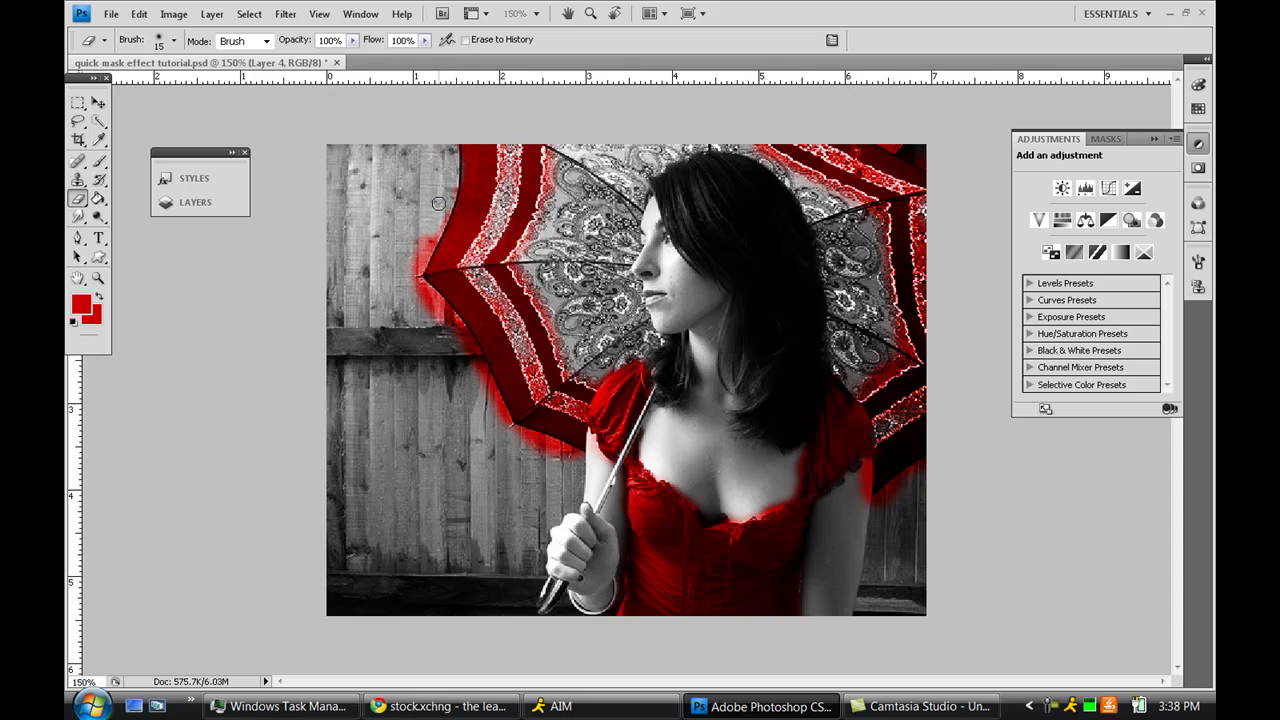
key("bracketright")
mouse_move(445, 185)
left_mouse_down()
mouse_move(416, 288)
mouse_move(462, 343)
mouse_move(489, 407)
mouse_move(571, 456)
mouse_move(505, 421)
left_mouse_up()
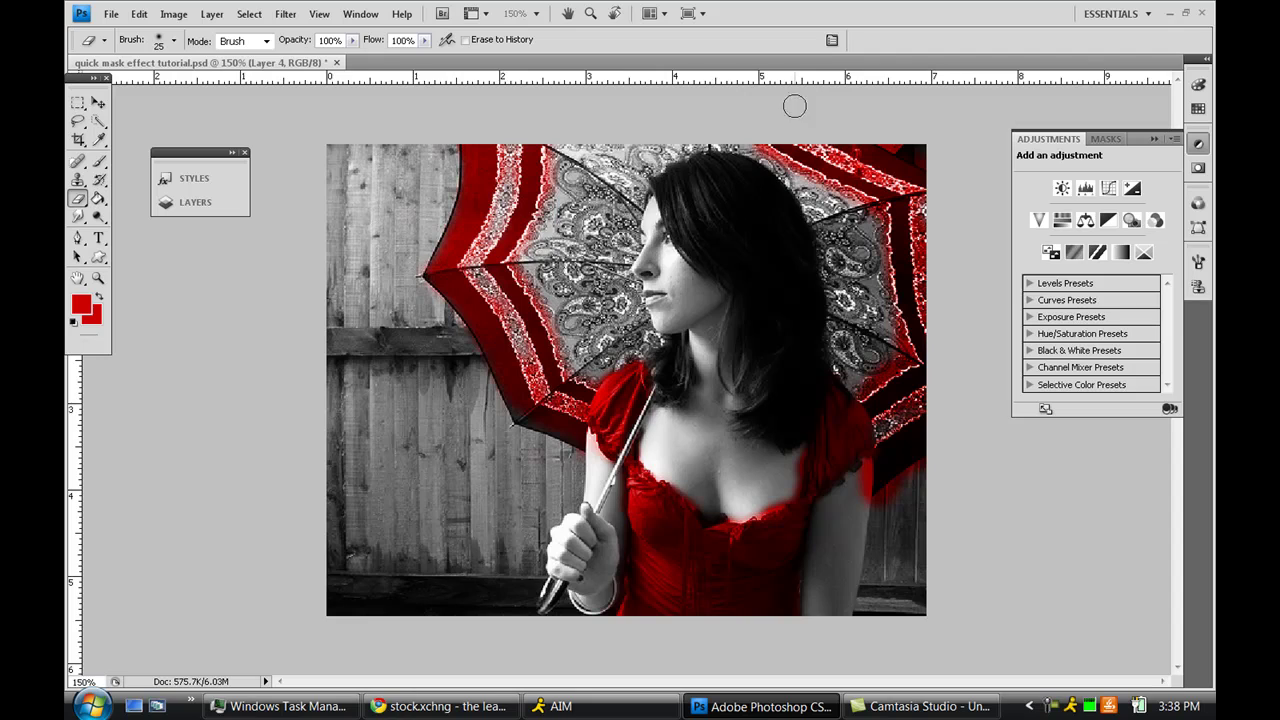
mouse_move(903, 131)
left_mouse_down()
mouse_move(928, 149)
mouse_move(930, 310)
mouse_move(916, 193)
left_mouse_up()
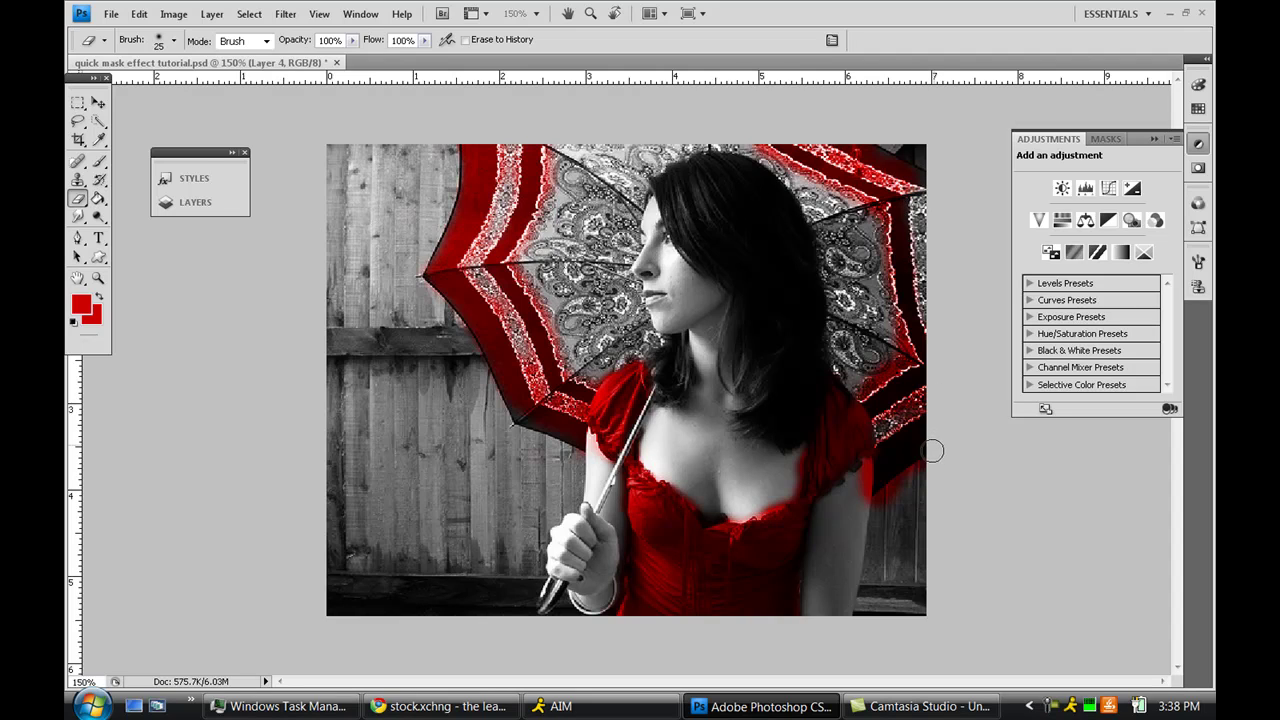
mouse_move(932, 451)
left_mouse_down()
mouse_move(886, 500)
mouse_move(902, 476)
mouse_move(865, 503)
mouse_move(866, 466)
mouse_move(874, 488)
left_mouse_up()
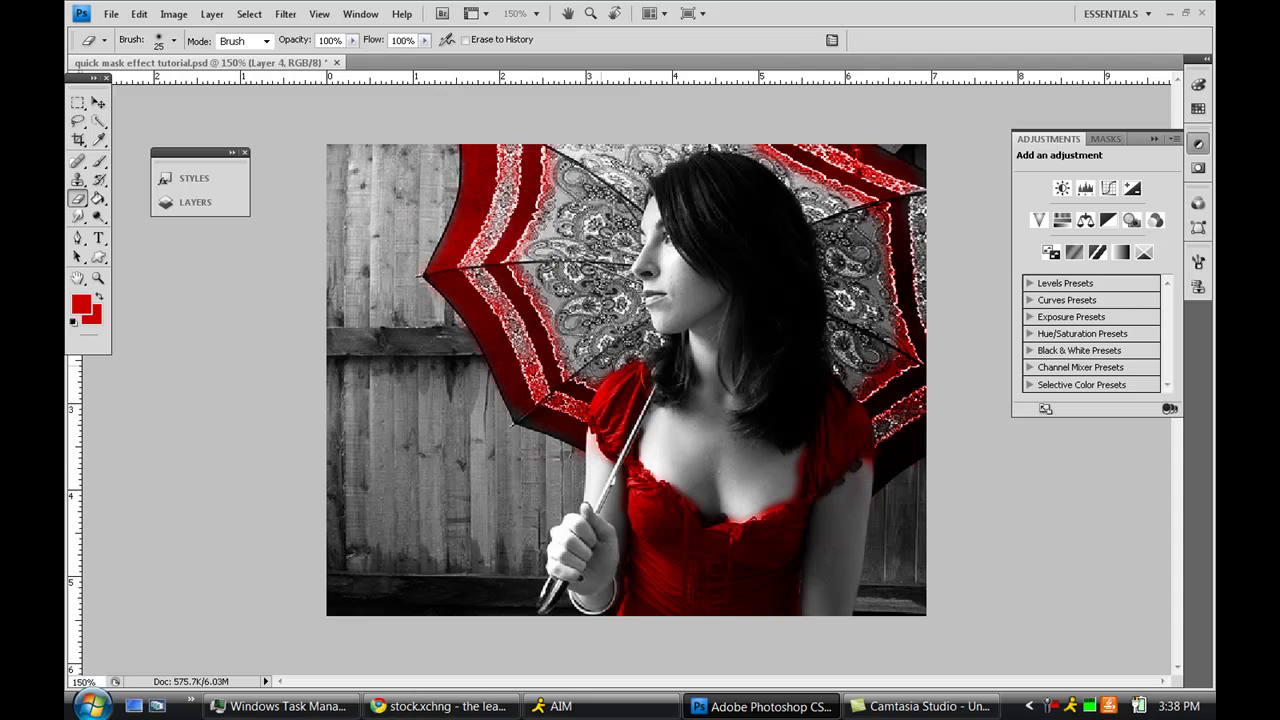
Erase the red from the umbrella's patterned trim between the dark bands and along the inner band's edge with the 25 px Eraser.
mouse_move(508, 168)
left_mouse_down()
mouse_move(479, 285)
mouse_move(549, 400)
mouse_move(588, 412)
left_mouse_up()
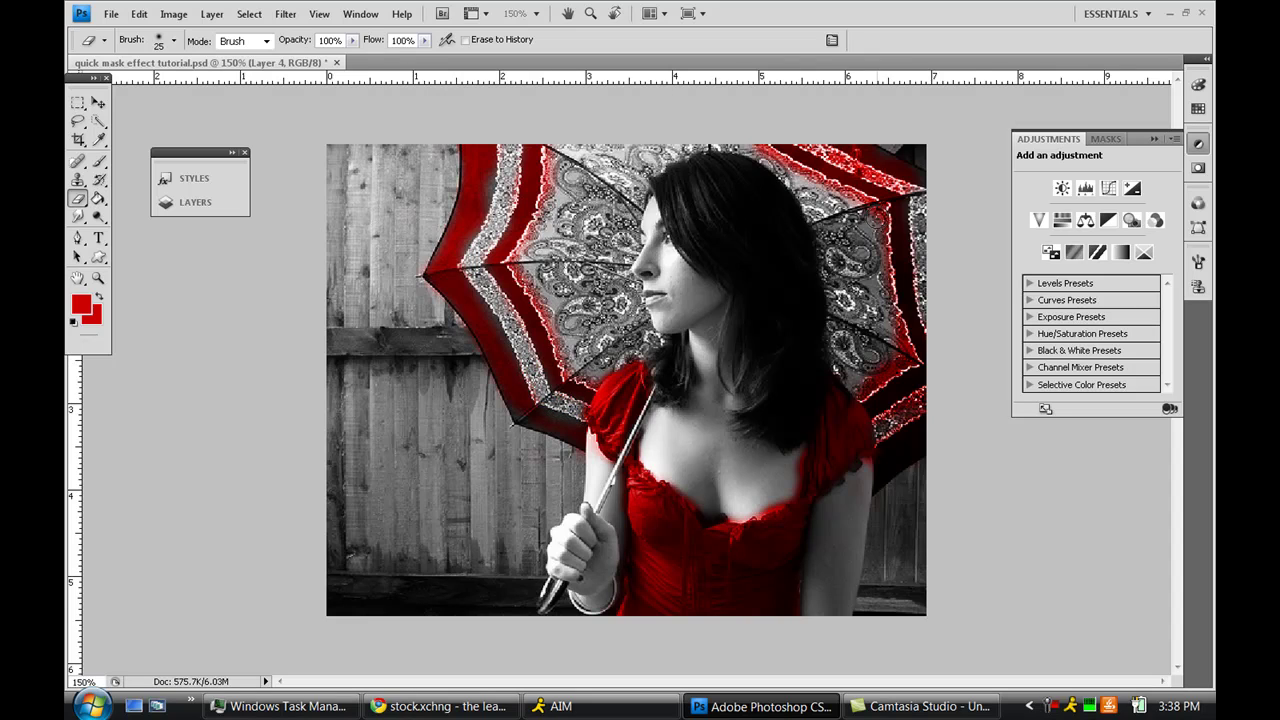
left_click_drag(840, 200, 730, 138)
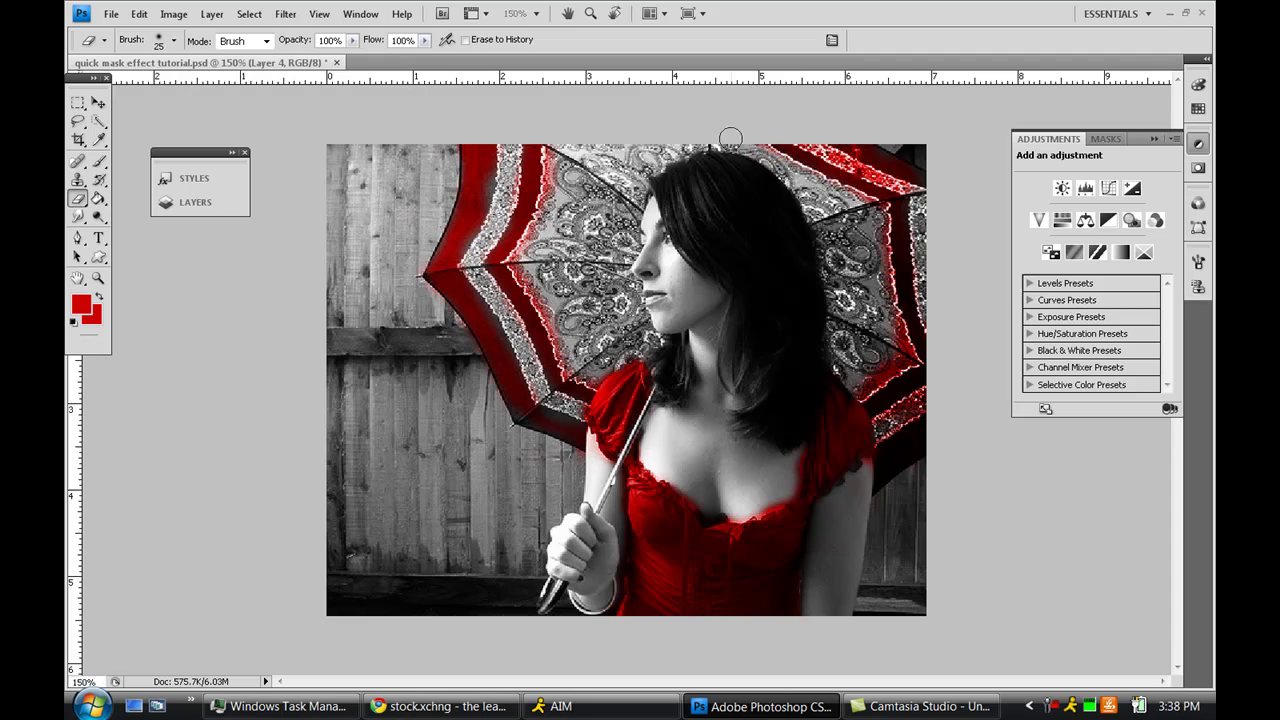
mouse_move(891, 262)
left_mouse_down()
mouse_move(906, 352)
mouse_move(872, 390)
left_mouse_up()
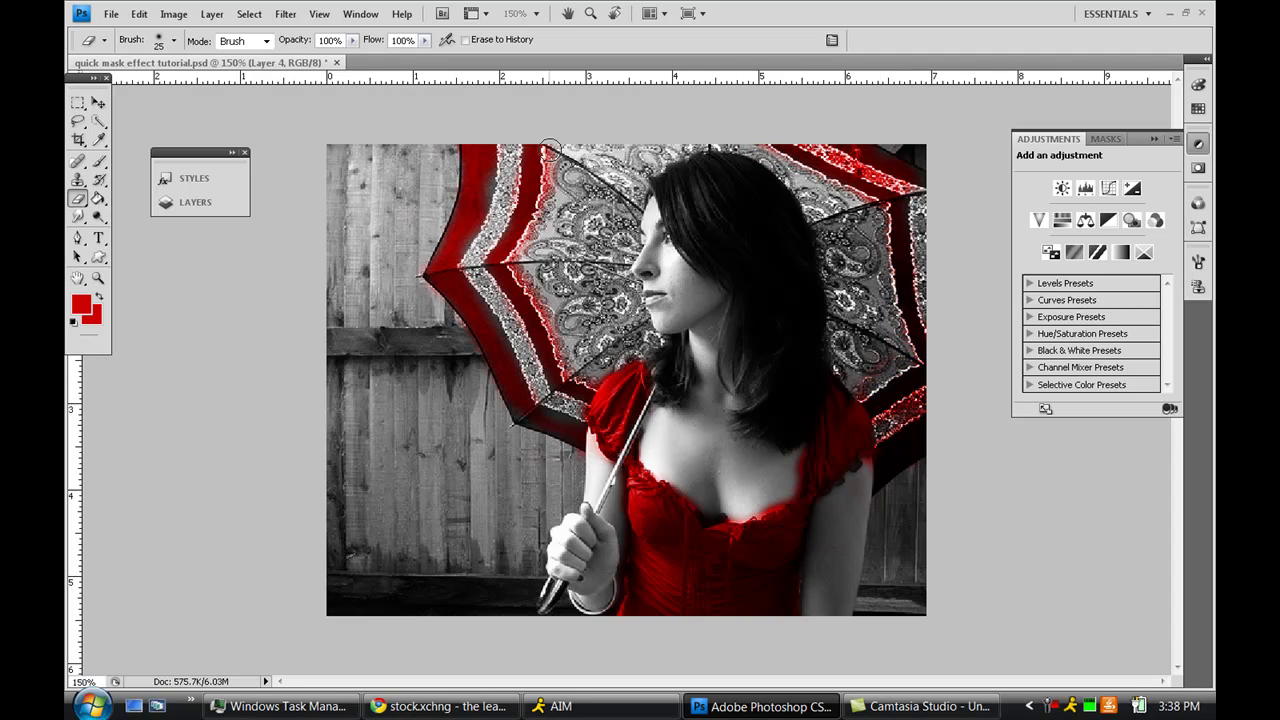
mouse_move(551, 150)
left_mouse_down()
mouse_move(516, 282)
mouse_move(579, 375)
left_mouse_up()
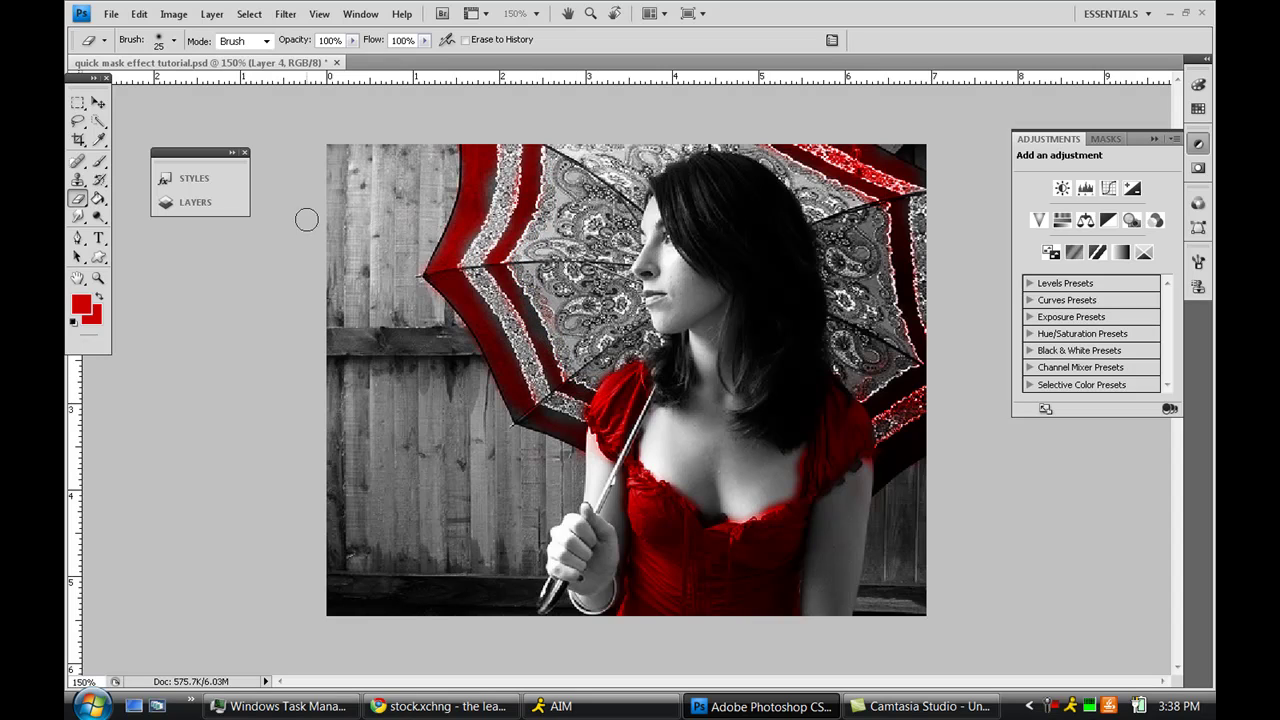
Repaint the faded red on the left side of the umbrella's outer border with a 15 px Brush in Overlay mode.
left_click(98, 162)
key("bracketleft")
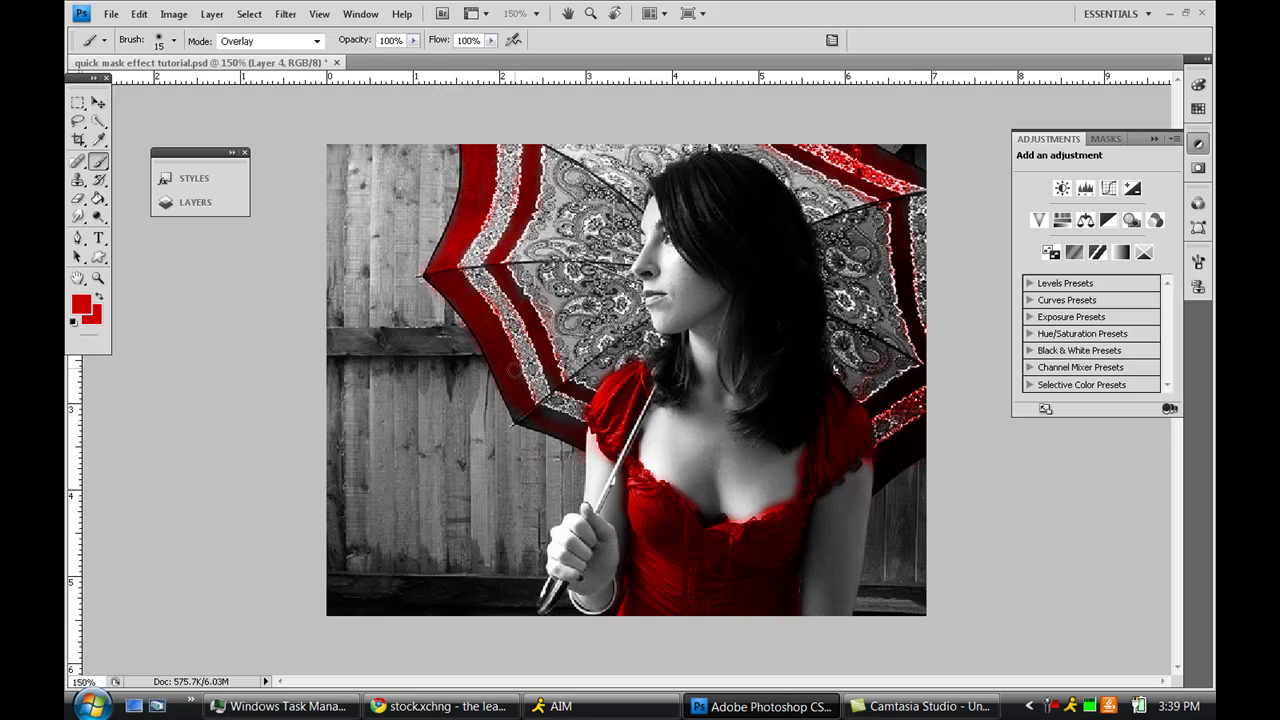
left_click_drag(524, 411, 572, 424)
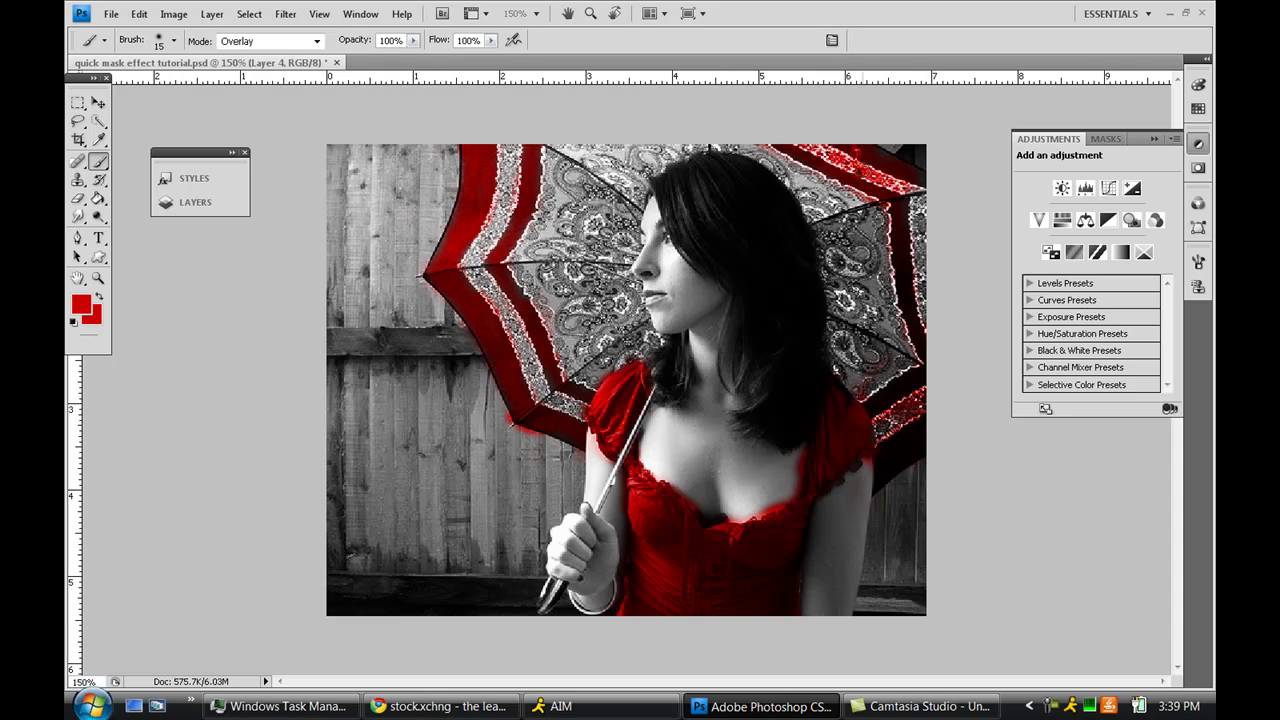
left_click(97, 103)
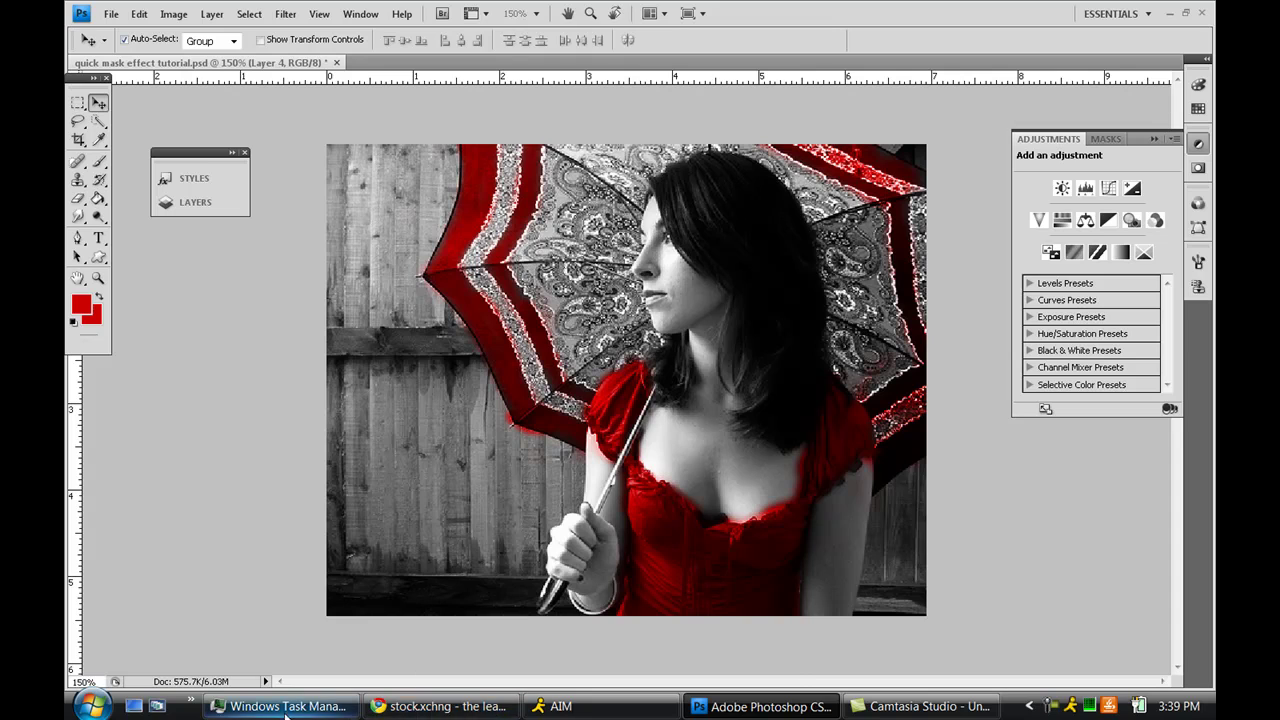
Switch to Chrome and examine the End Of The Year Contest page, including the calendar template, the prizes and the entry instructions.
left_click(440, 706)
left_click(596, 12)
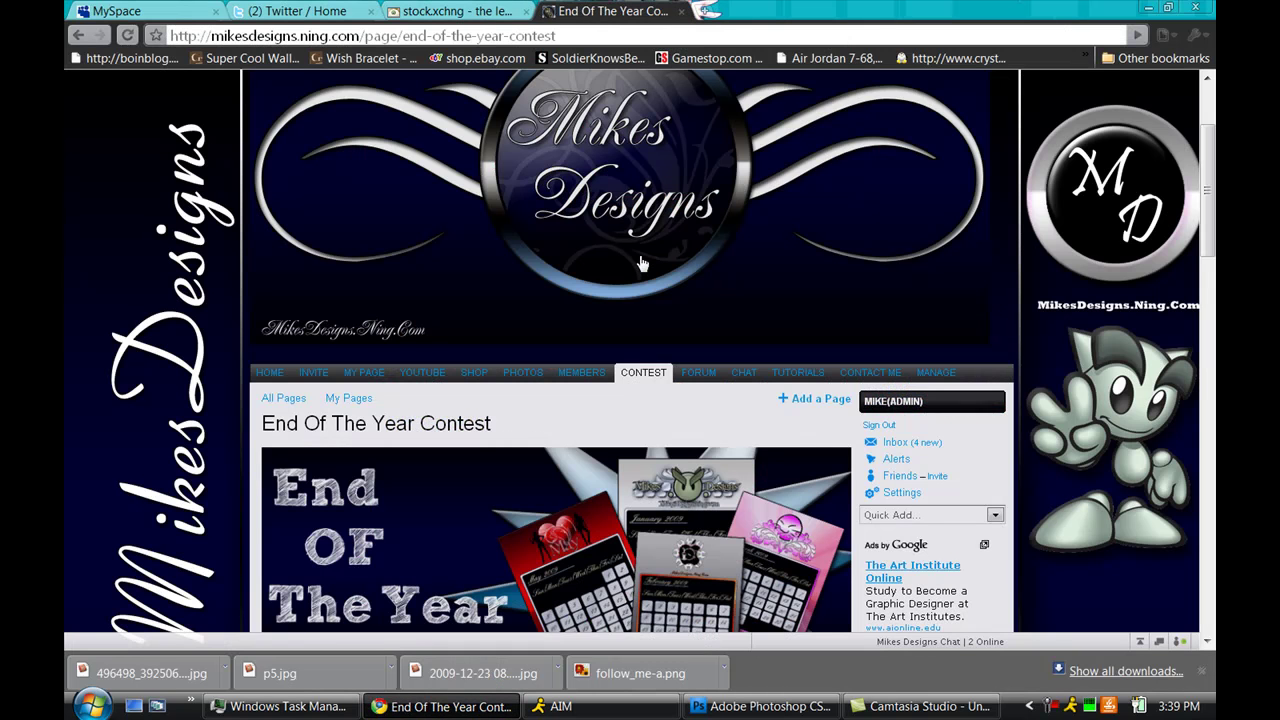
scroll(642, 263, "up", 3)
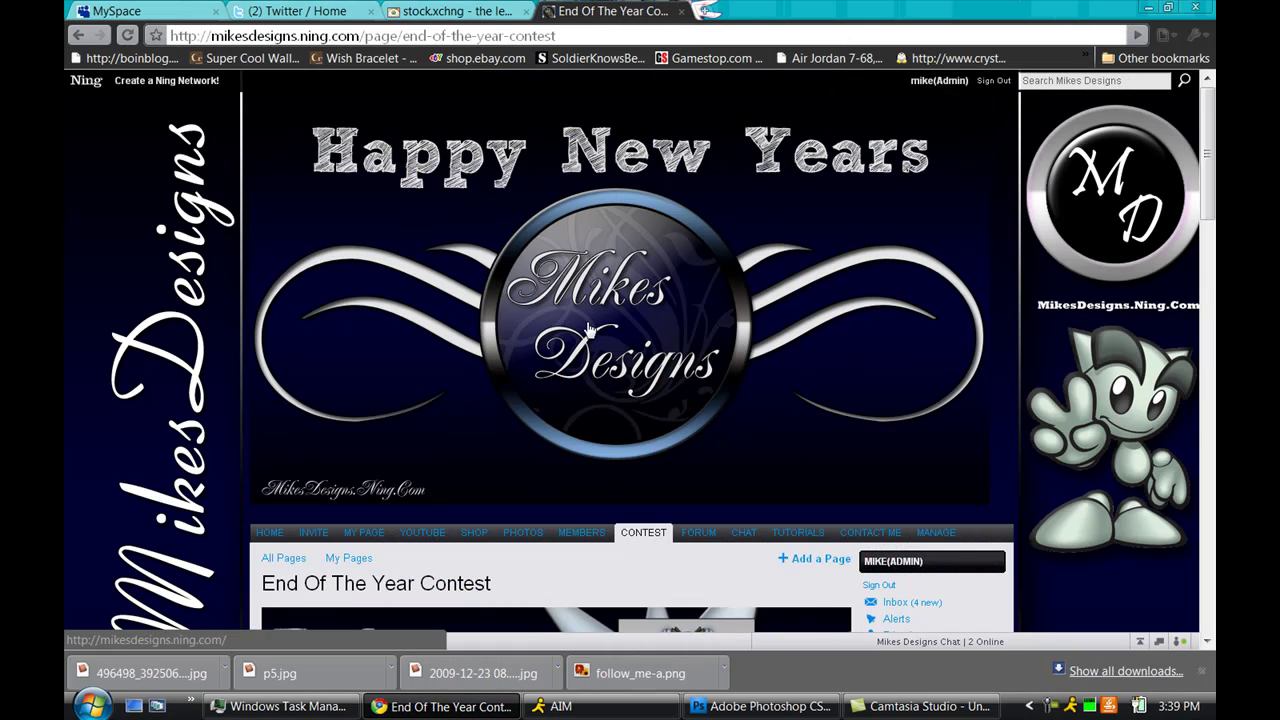
scroll(600, 350, "down", 3)
scroll(800, 390, "down", 3)
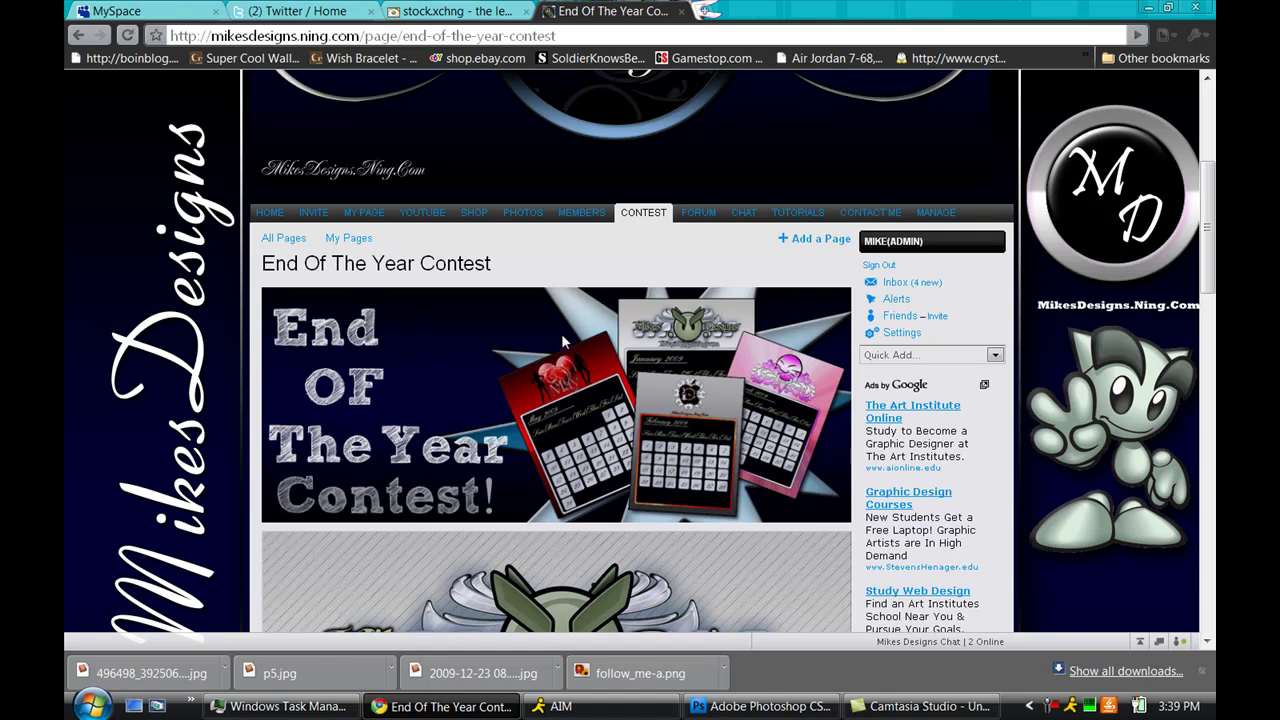
scroll(491, 341, "down", 3)
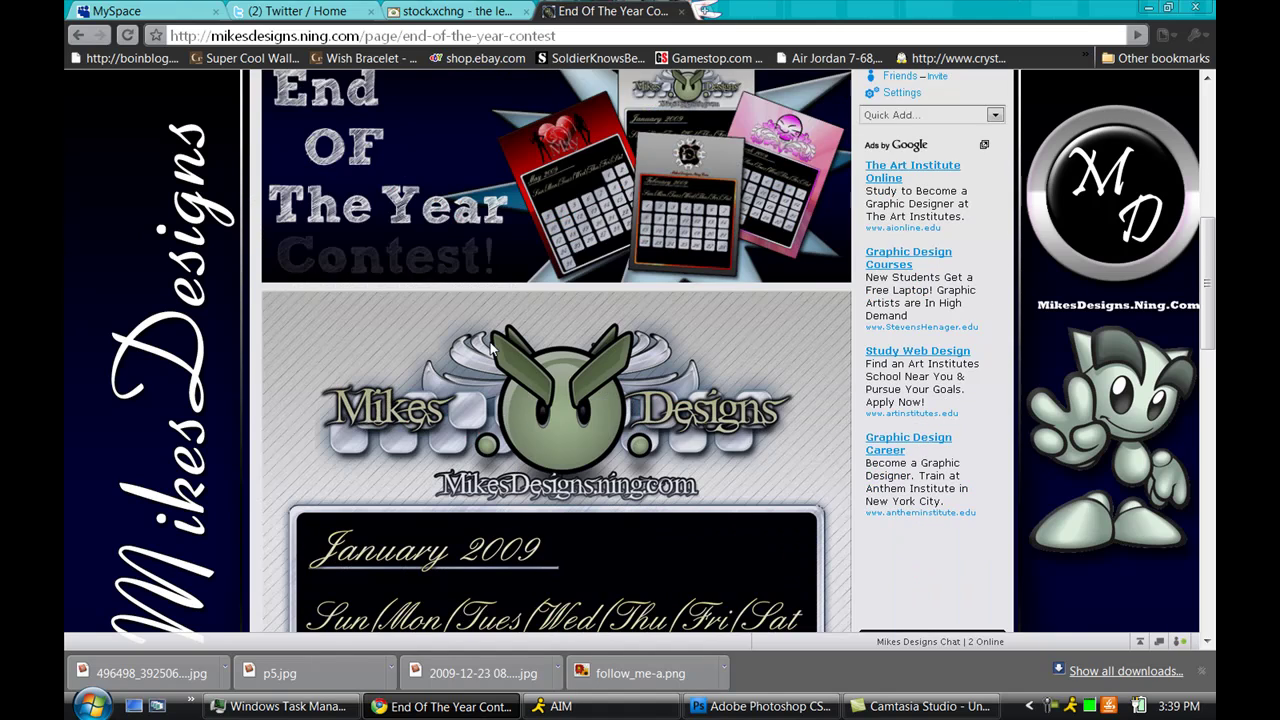
scroll(496, 333, "down", 12)
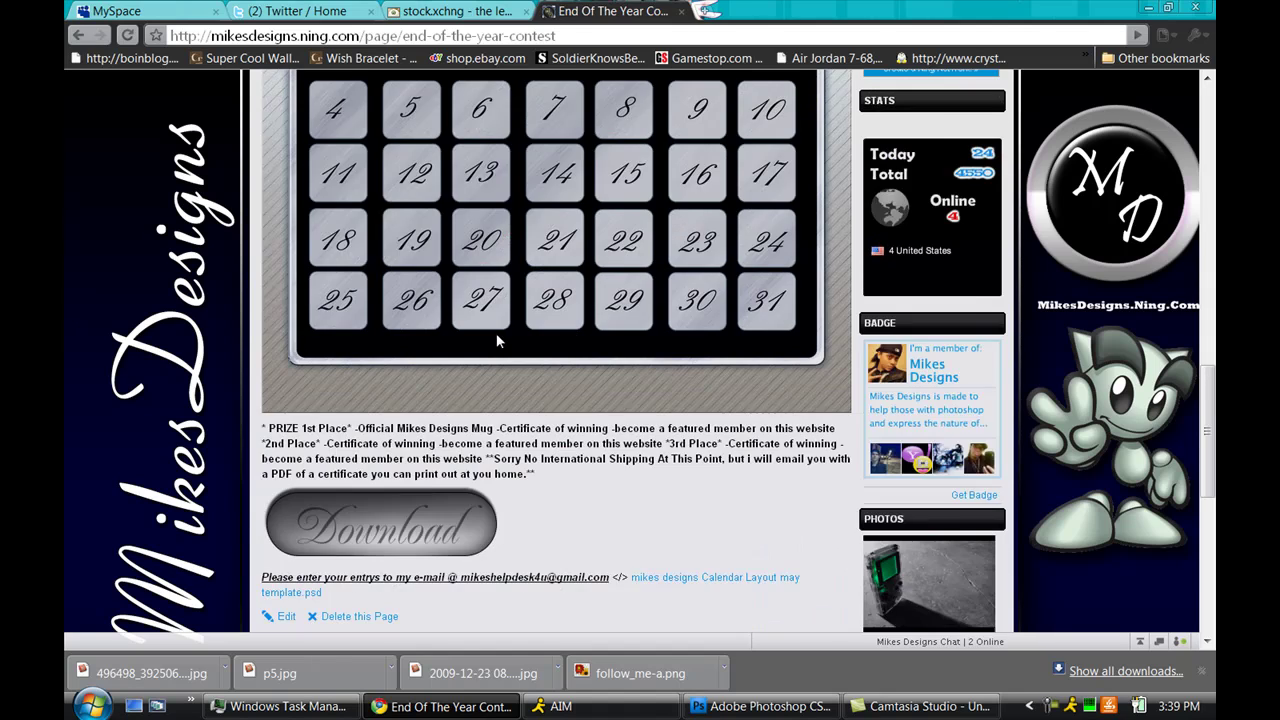
scroll(660, 320, "up", 9)
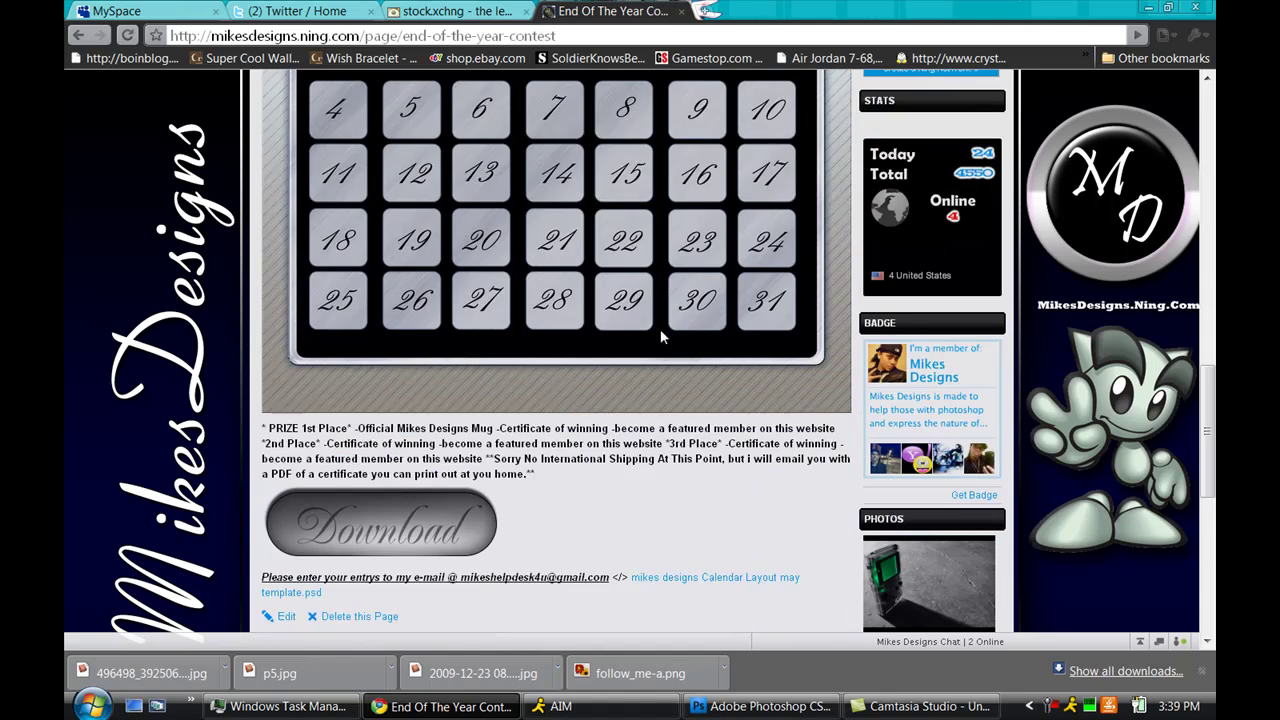
scroll(590, 380, "down", 1)
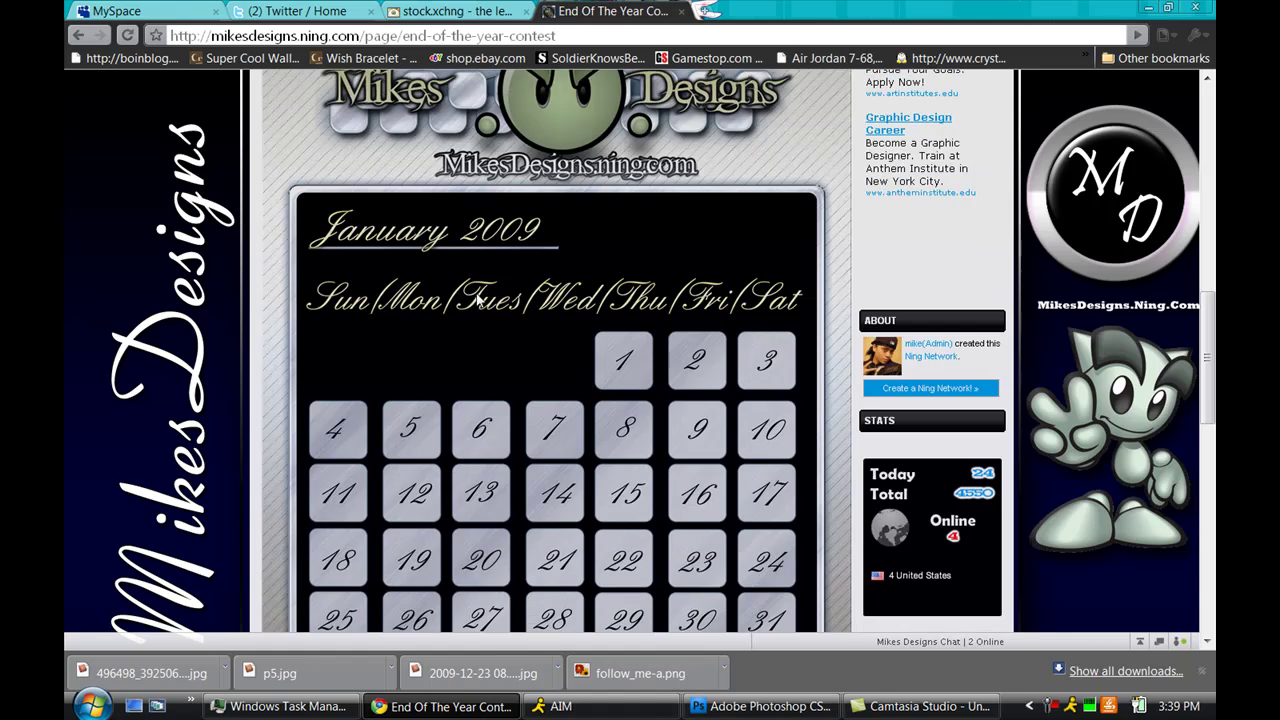
scroll(675, 345, "up", 3)
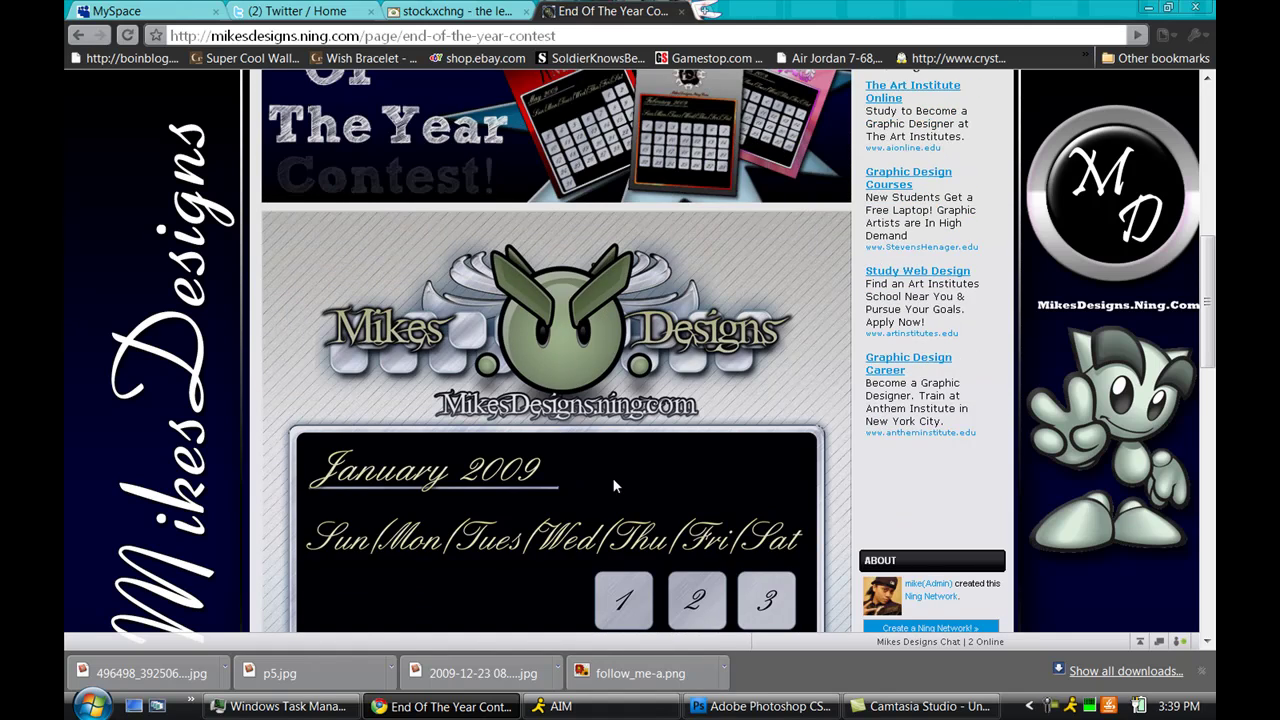
scroll(500, 446, "down", 2)
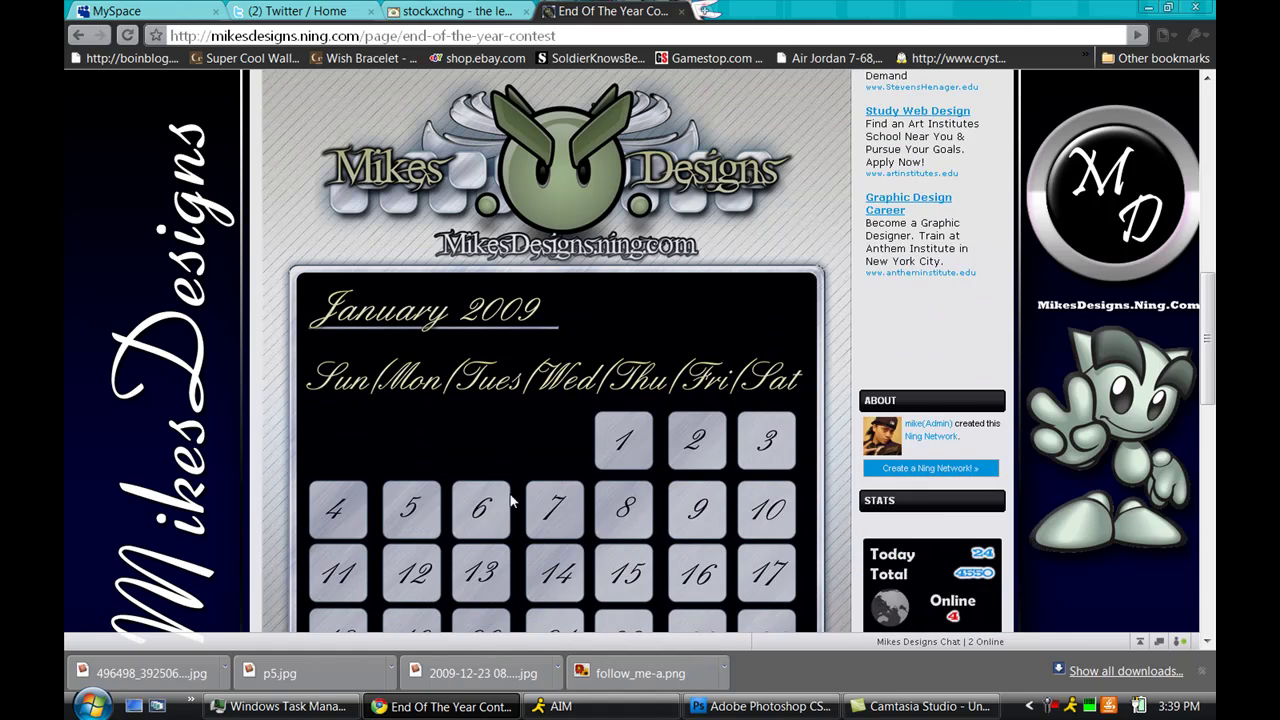
scroll(554, 462, "down", 7)
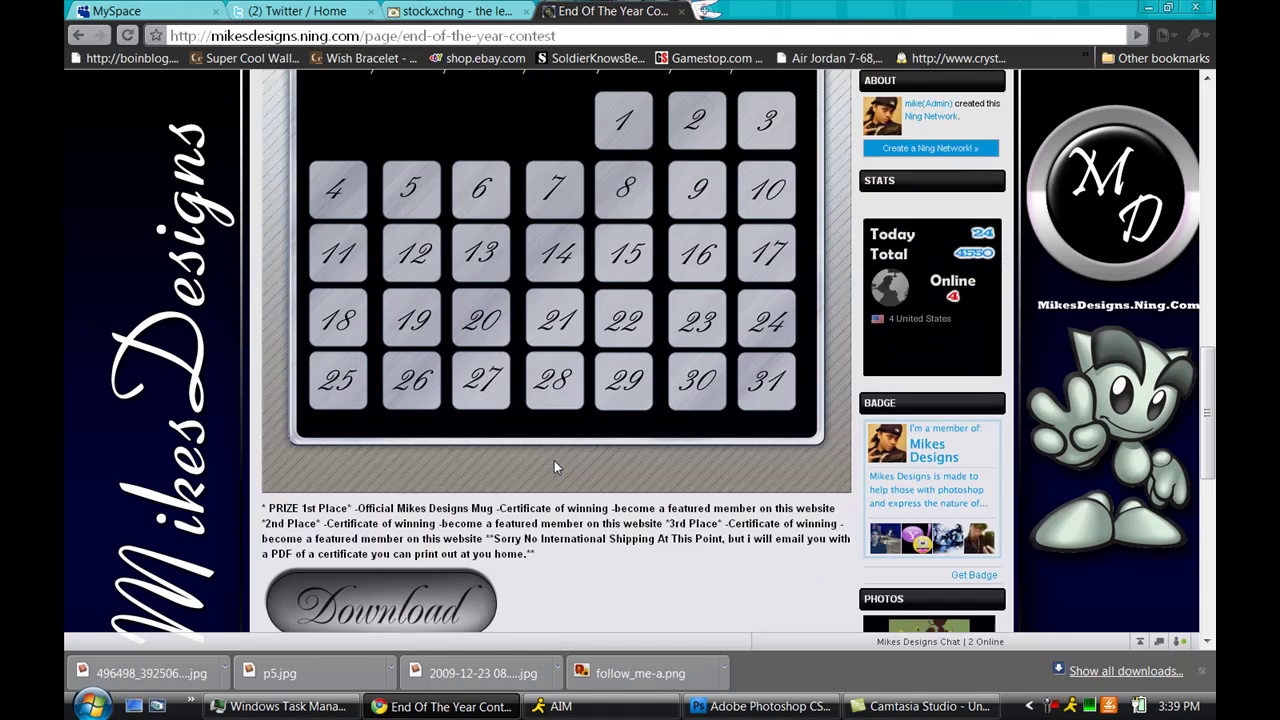